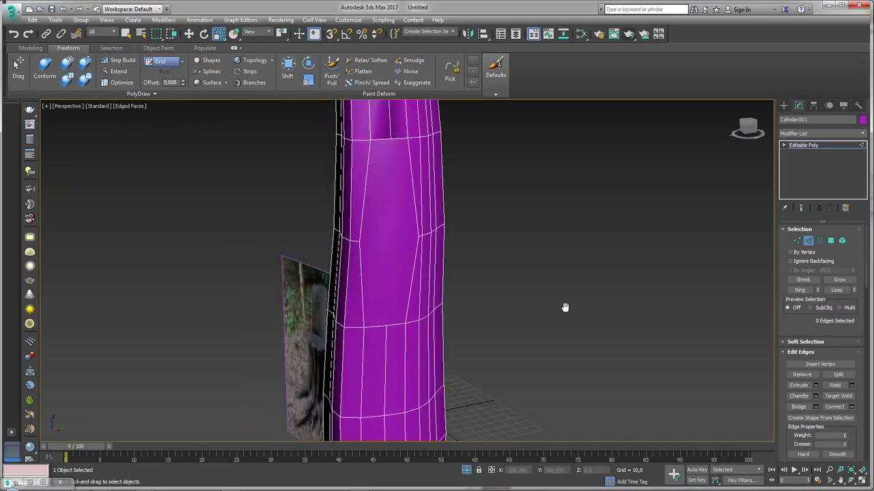
# Pick a trunk face, try drawing curved branches in Branches mode, and undo both attempts.
pyautogui.click(479, 262)
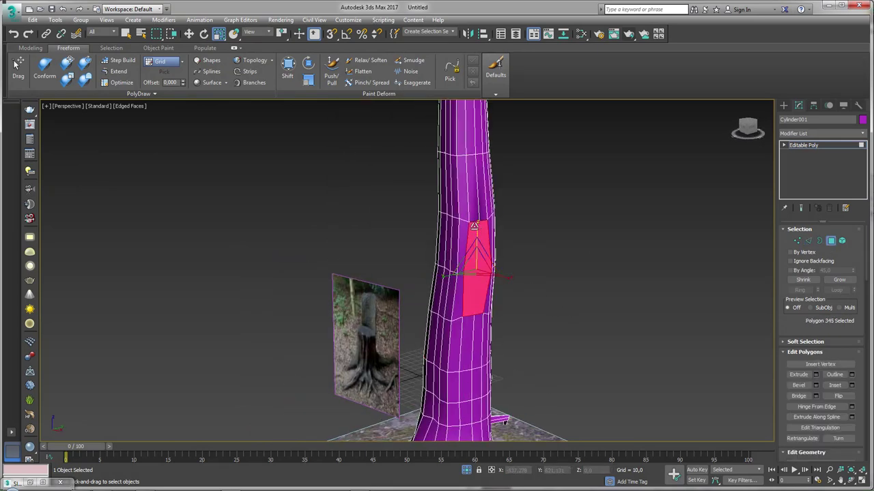
pyautogui.click(252, 82)
pyautogui.keyDown('alt'); pyautogui.moveTo(279, 107); pyautogui.dragTo(441, 312, button='middle'); pyautogui.keyUp('alt')
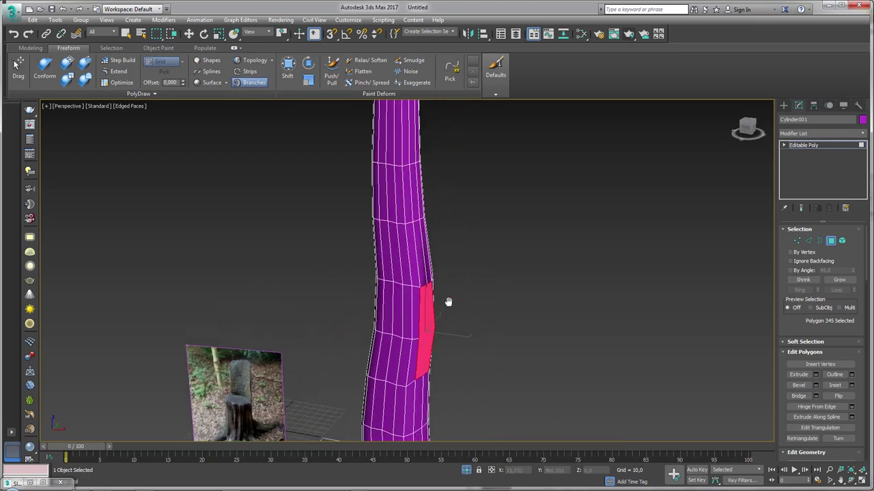
pyautogui.moveTo(436, 316); pyautogui.dragTo(611, 189)
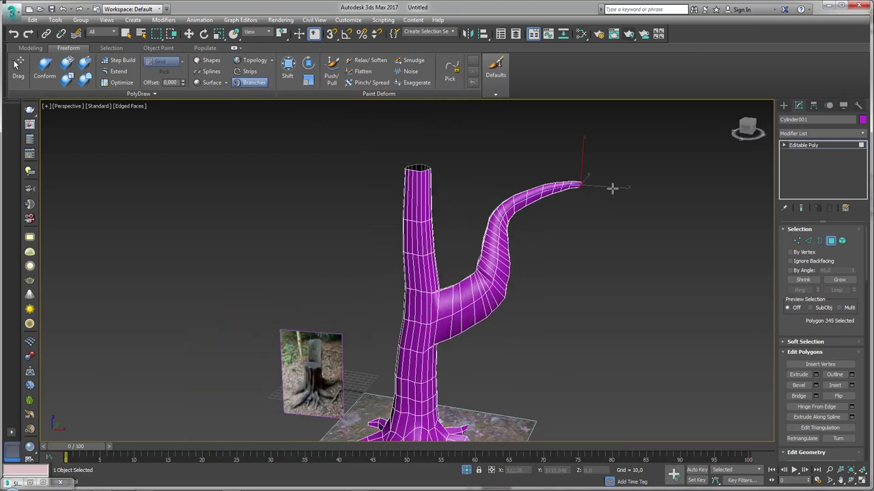
pyautogui.keyDown('alt'); pyautogui.moveTo(602, 310); pyautogui.dragTo(430, 259, button='middle'); pyautogui.keyUp('alt')
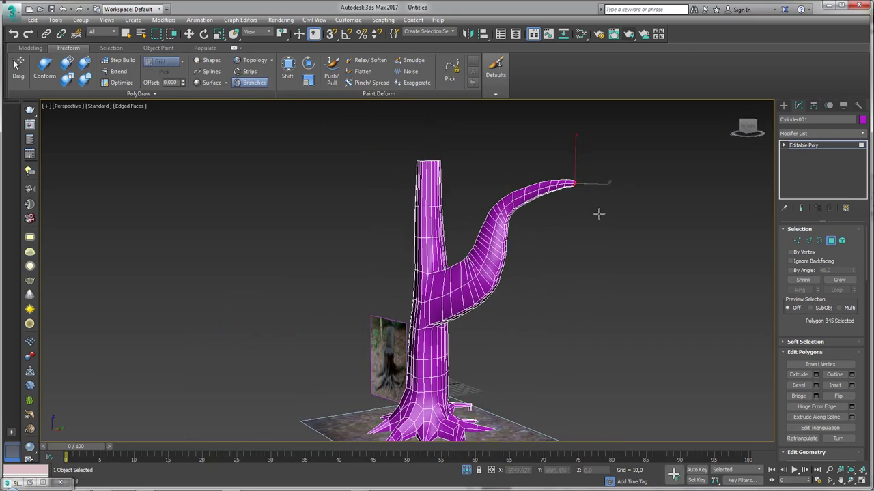
pyautogui.hotkey('ctrl', 'z')
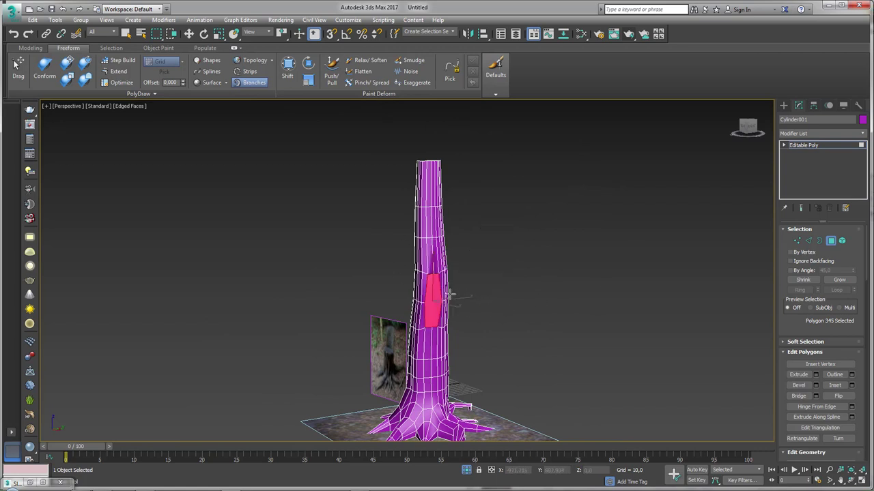
pyautogui.moveTo(432, 300); pyautogui.dragTo(496, 209)
pyautogui.hotkey('ctrl', 'z')
# Adjust Branch Taper in the PolyDraw settings and draw a tapered branch curving upward from the face.
pyautogui.click(145, 94)
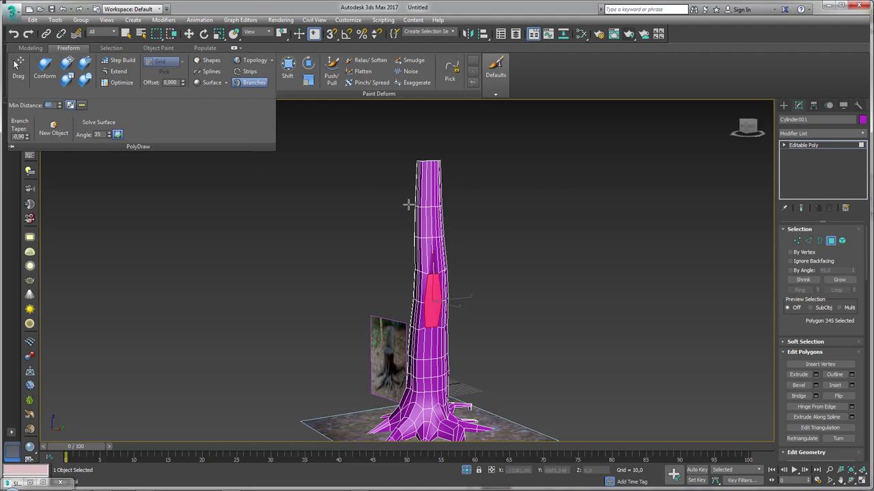
pyautogui.moveTo(432, 280)
pyautogui.keyDown('alt'); pyautogui.mouseDown(button='middle')
pyautogui.moveTo(444, 291)
pyautogui.moveTo(433, 299)
pyautogui.mouseUp(button='middle'); pyautogui.keyUp('alt')
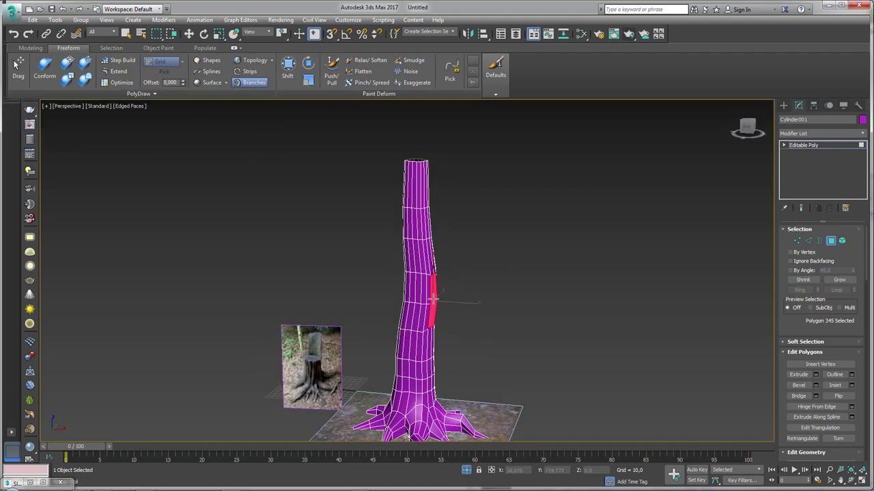
pyautogui.moveTo(433, 299)
pyautogui.mouseDown()
pyautogui.moveTo(483, 276)
pyautogui.moveTo(532, 216)
pyautogui.moveTo(563, 236)
pyautogui.mouseUp()
pyautogui.moveTo(564, 236)
pyautogui.keyDown('alt'); pyautogui.mouseDown(button='middle')
pyautogui.moveTo(507, 183)
pyautogui.moveTo(564, 210)
pyautogui.moveTo(525, 239)
pyautogui.moveTo(540, 269)
pyautogui.moveTo(443, 278)
pyautogui.mouseUp(button='middle'); pyautogui.keyUp('alt')
pyautogui.scroll(3, 452, 280)
# On the trunk side opposite the branch, Connect five ring vertices with diagonal edges.
pyautogui.press('w')
pyautogui.scroll(-3, 443, 279)
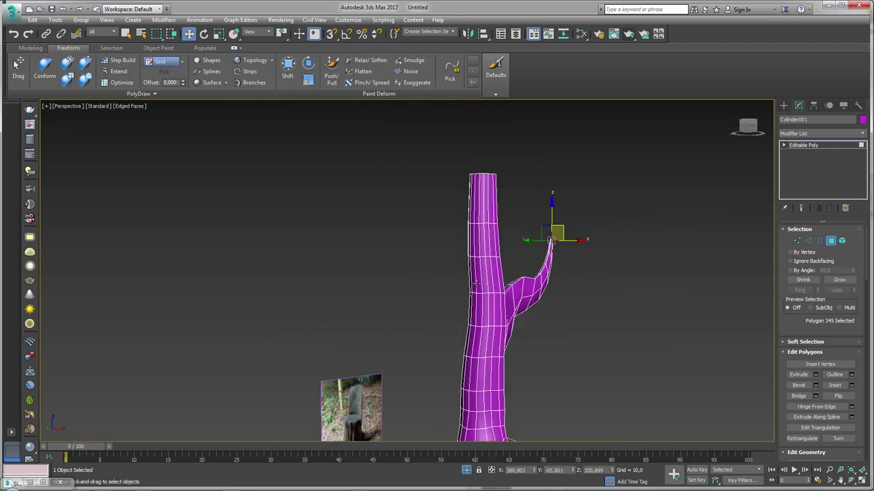
pyautogui.scroll(2, 484, 301)
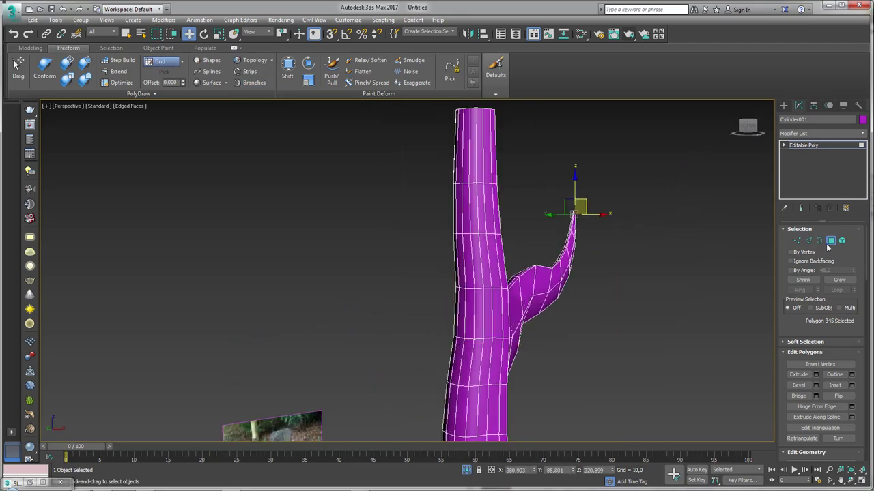
pyautogui.click(473, 310)
pyautogui.keyDown('alt'); pyautogui.moveTo(473, 310); pyautogui.dragTo(509, 284, button='middle'); pyautogui.keyUp('alt')
pyautogui.scroll(2, 509, 284)
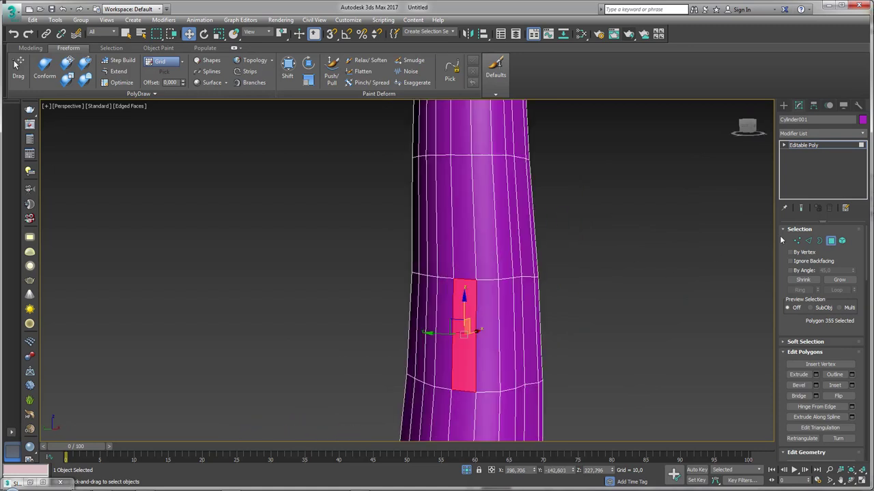
pyautogui.click(797, 242)
pyautogui.click(498, 390)
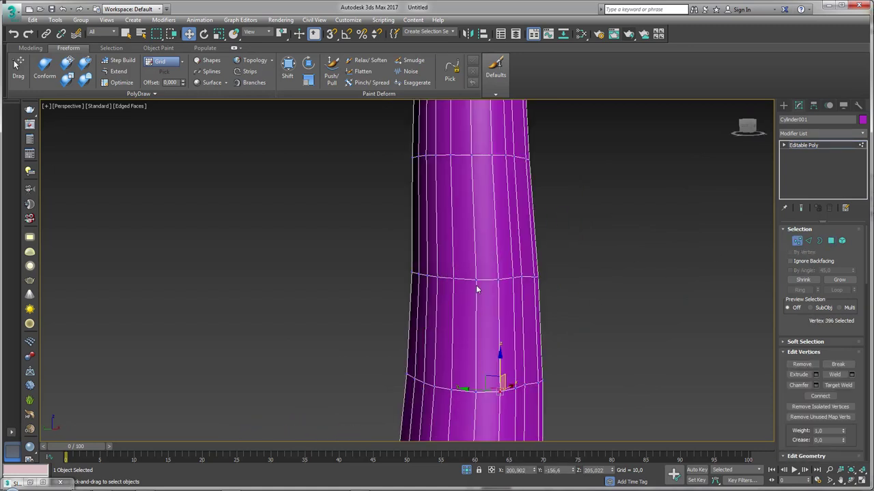
pyautogui.keyDown('ctrl'); pyautogui.click(476, 280); pyautogui.keyUp('ctrl')
pyautogui.keyDown('ctrl'); pyautogui.click(451, 157); pyautogui.keyUp('ctrl')
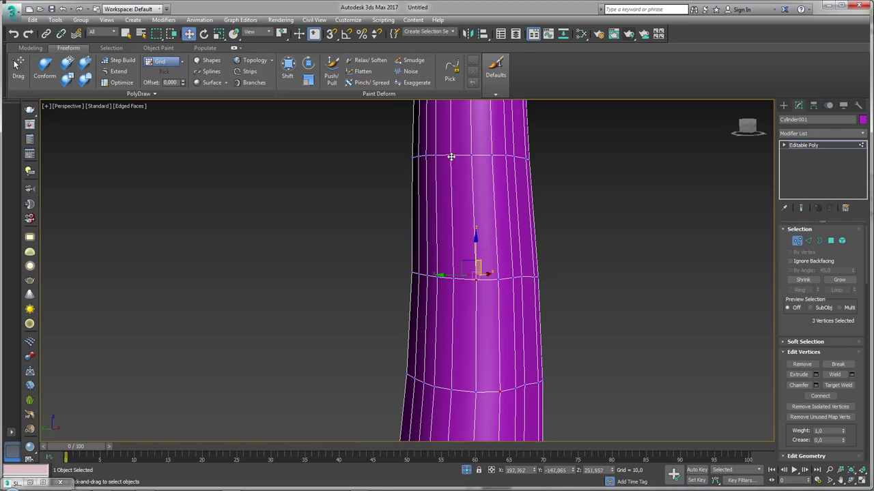
pyautogui.keyDown('ctrl'); pyautogui.click(496, 158); pyautogui.keyUp('ctrl')
pyautogui.keyDown('ctrl'); pyautogui.click(451, 388); pyautogui.keyUp('ctrl')
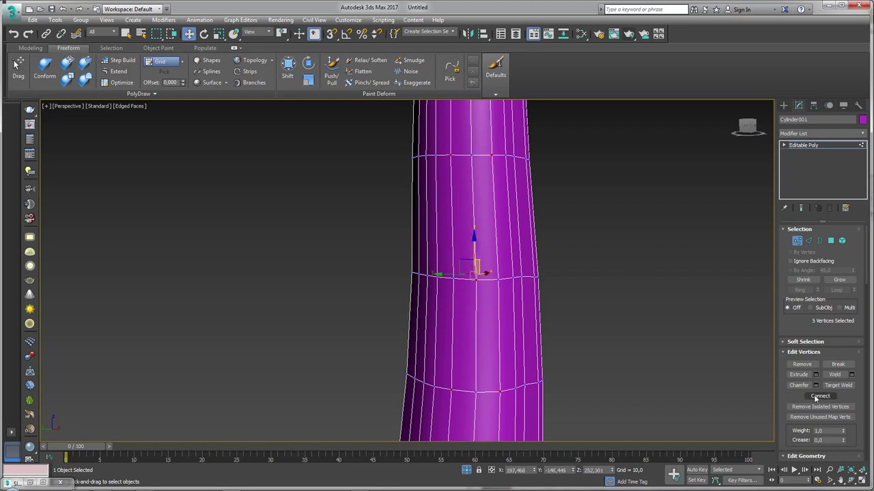
pyautogui.click(820, 396)
# Remove the eight edges around the centre vertex and select the resulting tall merged face.
pyautogui.click(808, 241)
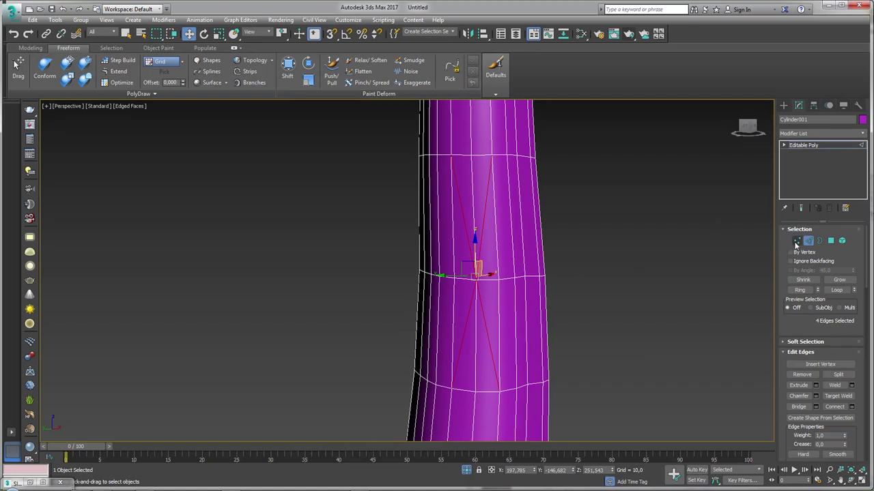
pyautogui.click(797, 241)
pyautogui.click(476, 280)
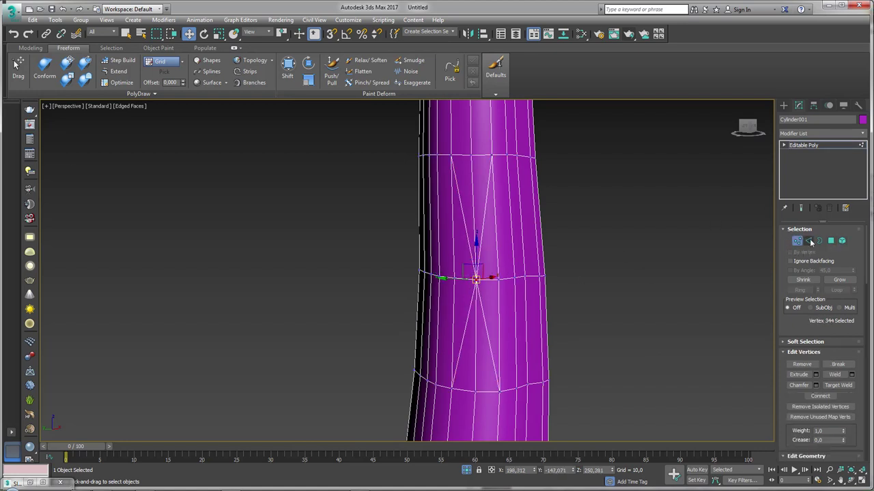
pyautogui.click(809, 242)
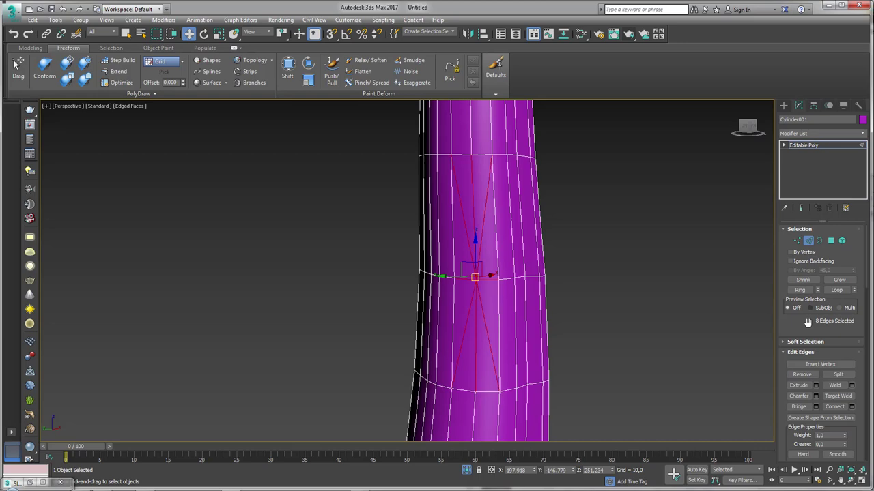
pyautogui.click(802, 375)
pyautogui.click(831, 241)
pyautogui.click(461, 239)
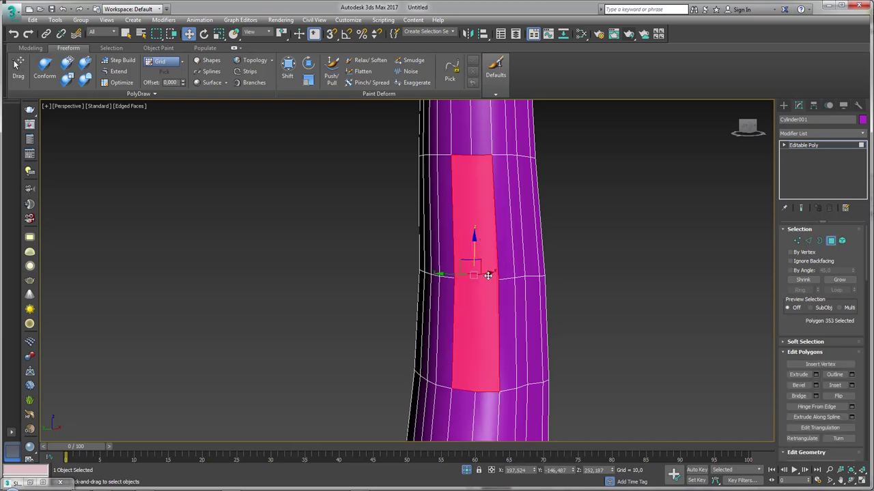
pyautogui.keyDown('alt'); pyautogui.moveTo(488, 275); pyautogui.dragTo(468, 286, button='middle'); pyautogui.keyUp('alt')
pyautogui.scroll(-5, 468, 287)
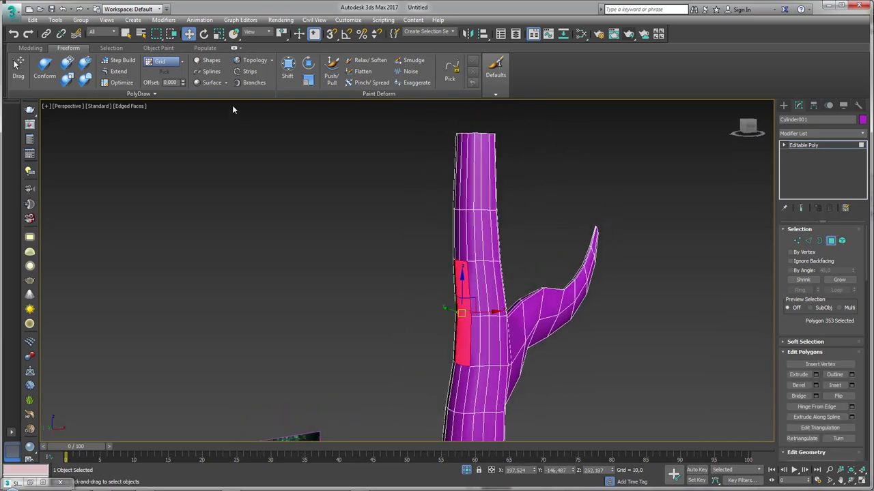
# Draw a trial branch from the tall face, undo it, and select the upper trunk faces.
pyautogui.click(254, 82)
pyautogui.moveTo(464, 311)
pyautogui.mouseDown()
pyautogui.moveTo(393, 203)
pyautogui.moveTo(310, 159)
pyautogui.mouseUp()
pyautogui.scroll(-5, 411, 269)
pyautogui.keyDown('alt'); pyautogui.moveTo(412, 269); pyautogui.dragTo(372, 243, button='middle'); pyautogui.keyUp('alt')
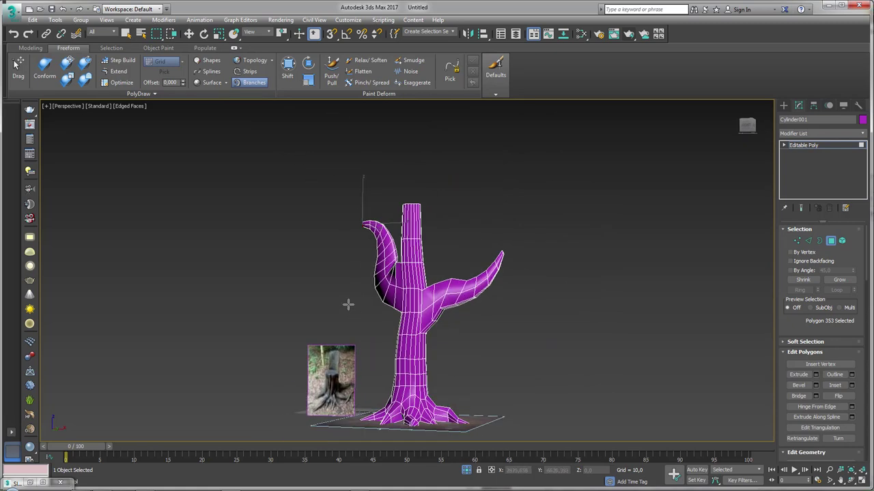
pyautogui.hotkey('ctrl', 'z')
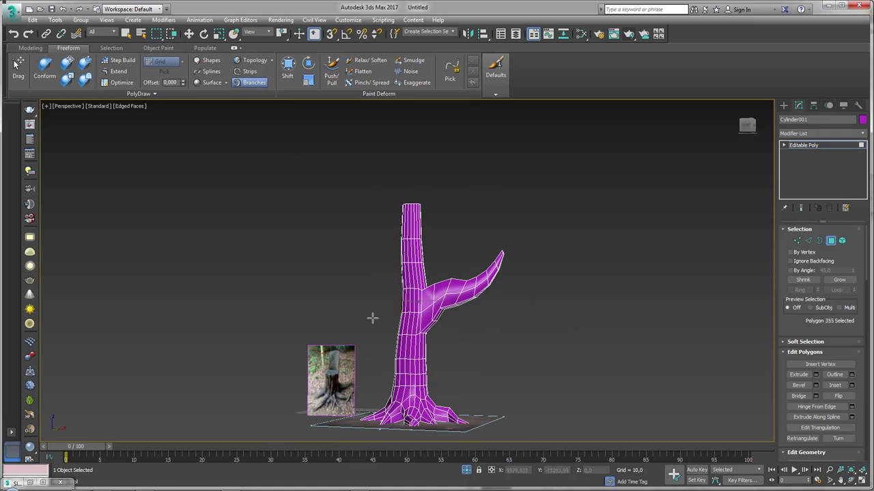
pyautogui.keyDown('alt'); pyautogui.moveTo(353, 314); pyautogui.dragTo(466, 324, button='middle'); pyautogui.keyUp('alt')
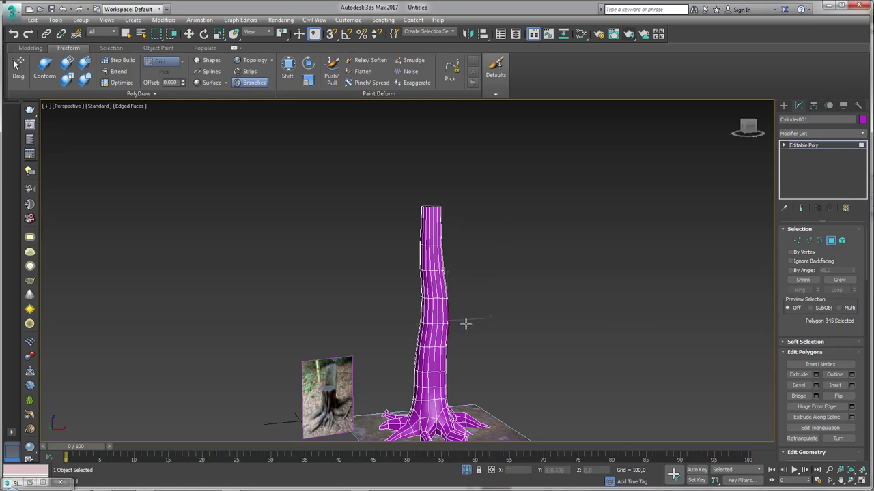
pyautogui.keyDown('alt'); pyautogui.moveTo(533, 334); pyautogui.dragTo(458, 315, button='middle'); pyautogui.keyUp('alt')
pyautogui.press('w')
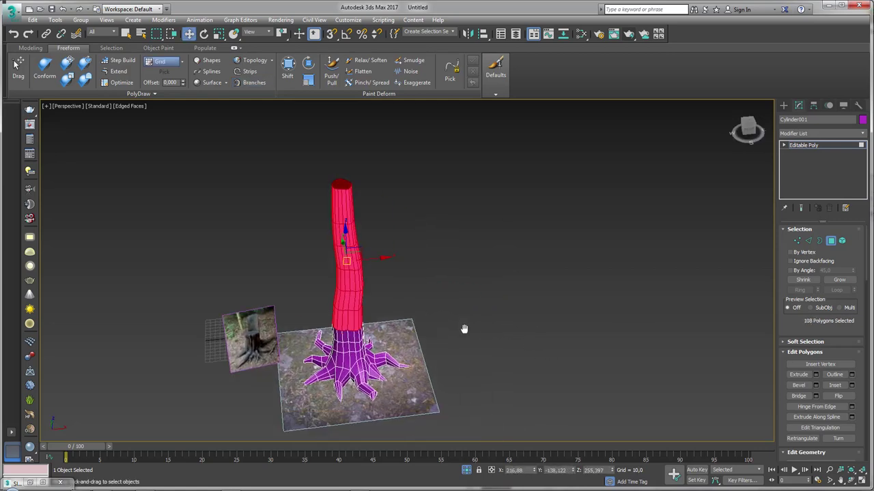
# Create a tall thin 8-sided cylinder beside the trunk.
pyautogui.click(783, 106)
pyautogui.click(802, 181)
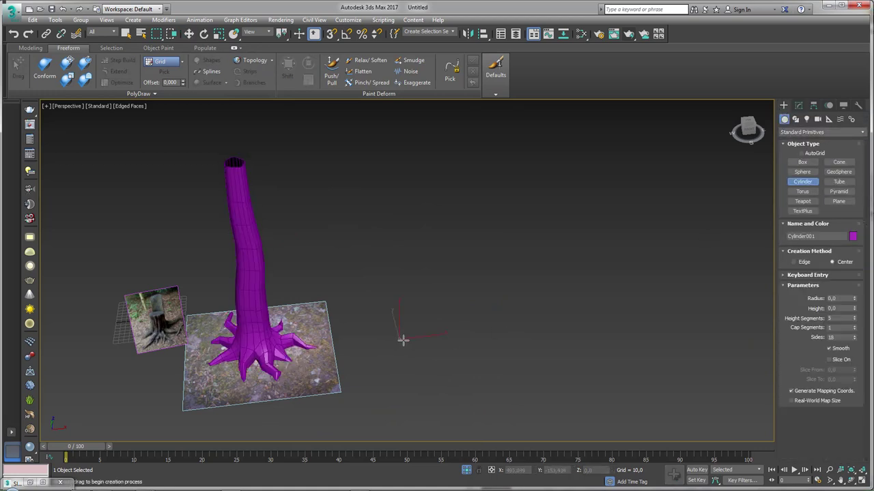
pyautogui.moveTo(399, 338); pyautogui.dragTo(404, 339)
pyautogui.click(415, 189)
pyautogui.rightClick(391, 263)
pyautogui.keyDown('alt'); pyautogui.moveTo(391, 263); pyautogui.dragTo(392, 249, button='middle'); pyautogui.keyUp('alt')
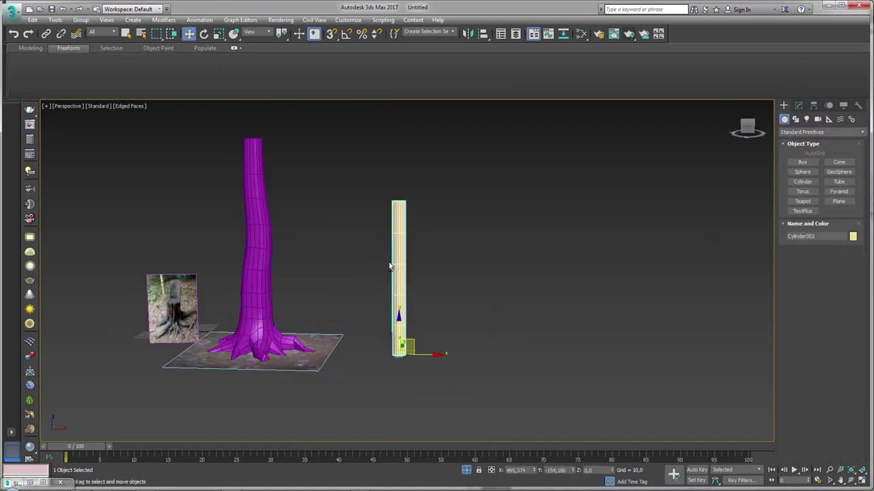
pyautogui.click(798, 105)
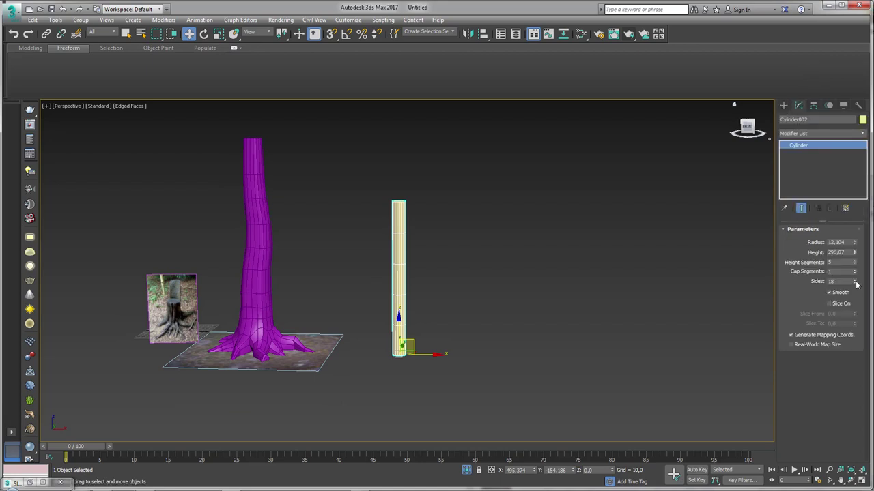
pyautogui.write('8')
pyautogui.press('Return')
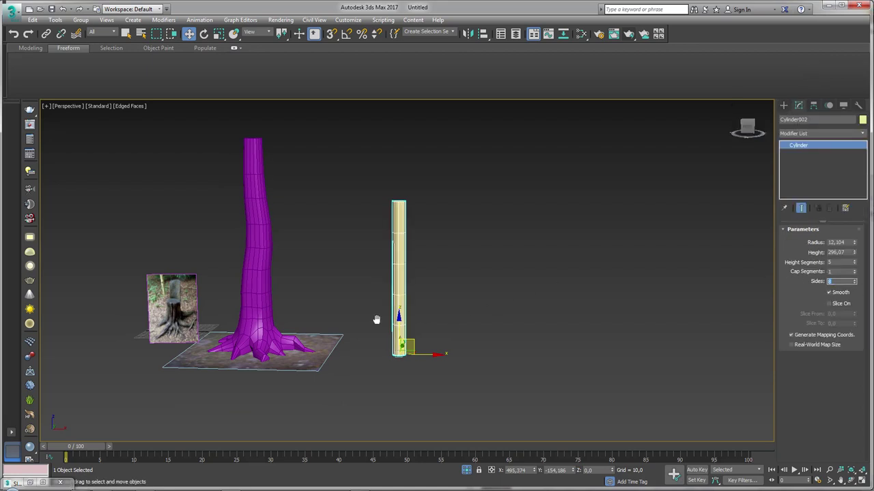
pyautogui.scroll(2, 377, 319)
pyautogui.scroll(2, 423, 287)
pyautogui.keyDown('alt'); pyautogui.moveTo(414, 305); pyautogui.dragTo(389, 266, button='middle'); pyautogui.keyUp('alt')
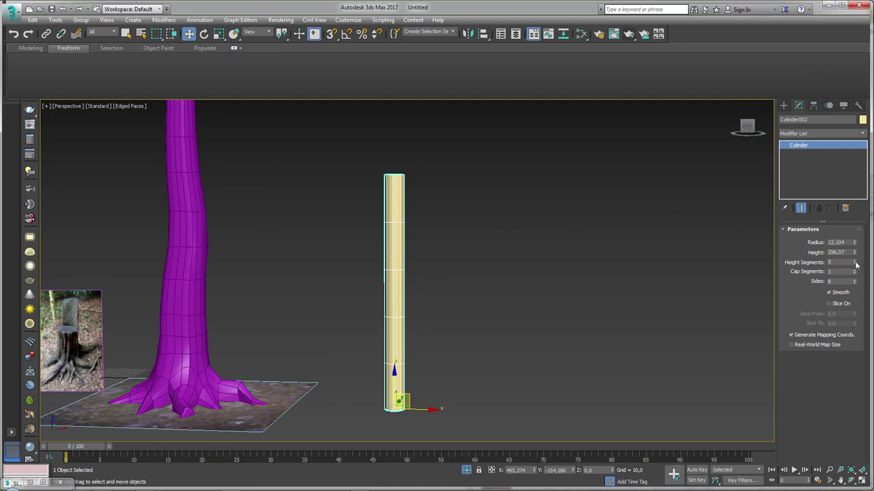
pyautogui.keyDown('alt'); pyautogui.moveTo(396, 283); pyautogui.dragTo(397, 281, button='middle'); pyautogui.keyUp('alt')
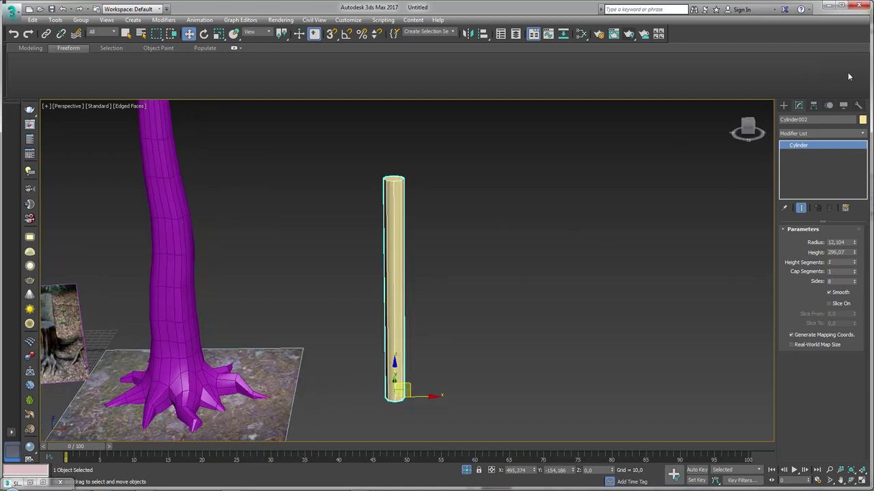
# Set the cylinder's object colour to blue in the Object Color dialog.
pyautogui.click(862, 120)
pyautogui.click(487, 242)
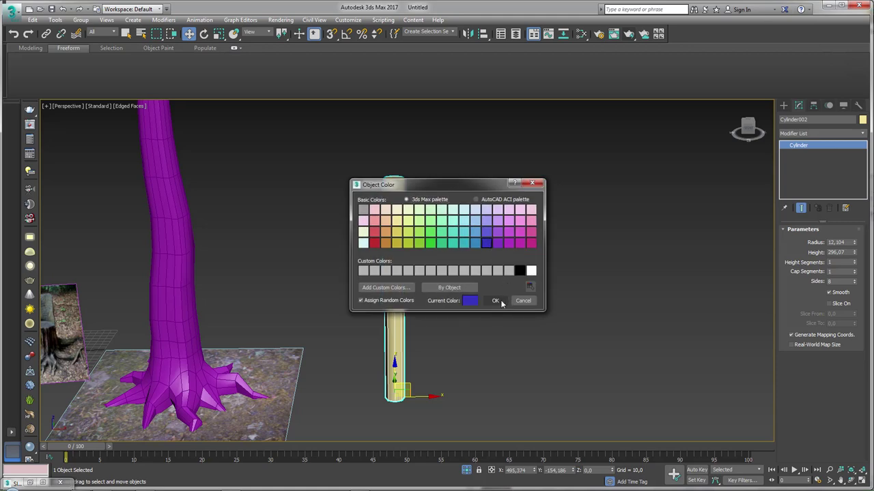
pyautogui.click(494, 300)
pyautogui.moveTo(476, 293)
pyautogui.keyDown('alt'); pyautogui.mouseDown(button='middle')
pyautogui.moveTo(464, 304)
pyautogui.moveTo(478, 236)
pyautogui.mouseUp(button='middle'); pyautogui.keyUp('alt')
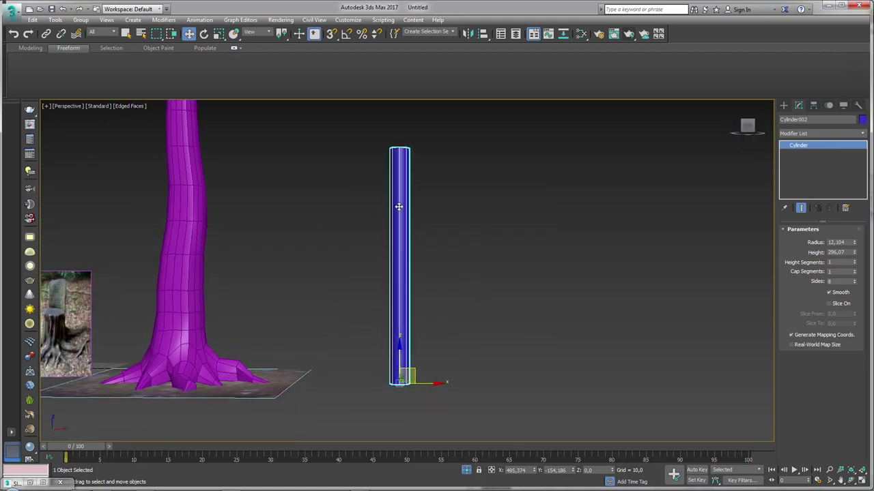
# Convert the cylinder to Editable Poly and scale its top vertex ring into a narrow tip.
pyautogui.rightClick(402, 202)
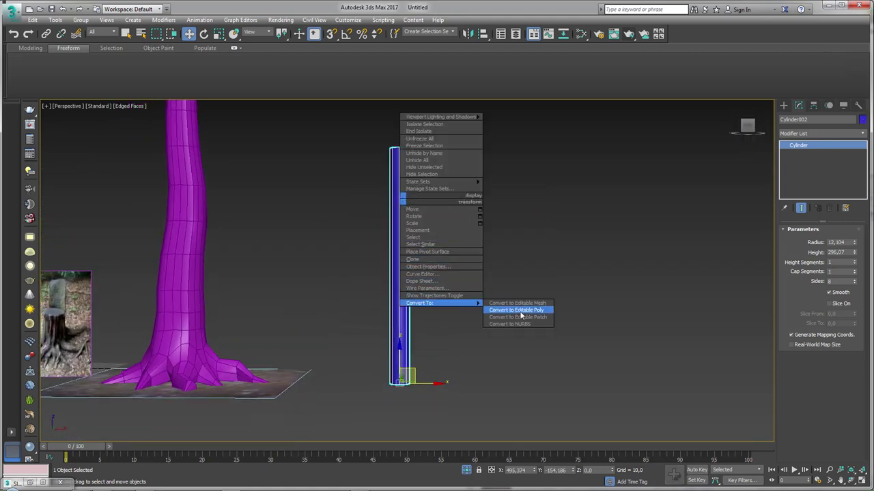
pyautogui.click(512, 304)
pyautogui.click(797, 241)
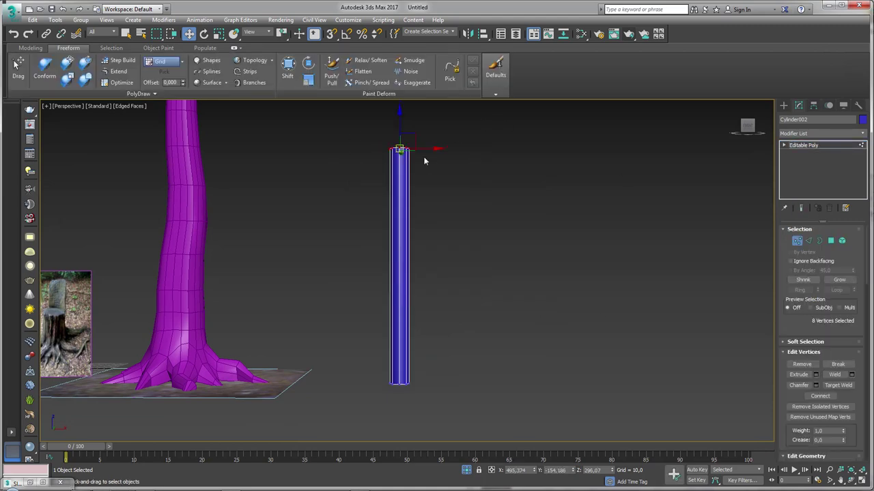
pyautogui.moveTo(364, 114)
pyautogui.mouseDown()
pyautogui.moveTo(437, 181)
pyautogui.moveTo(432, 293)
pyautogui.mouseUp()
pyautogui.moveTo(433, 293)
pyautogui.keyDown('alt'); pyautogui.mouseDown(button='middle')
pyautogui.moveTo(518, 289)
pyautogui.moveTo(455, 277)
pyautogui.moveTo(613, 212)
pyautogui.mouseUp(button='middle'); pyautogui.keyUp('alt')
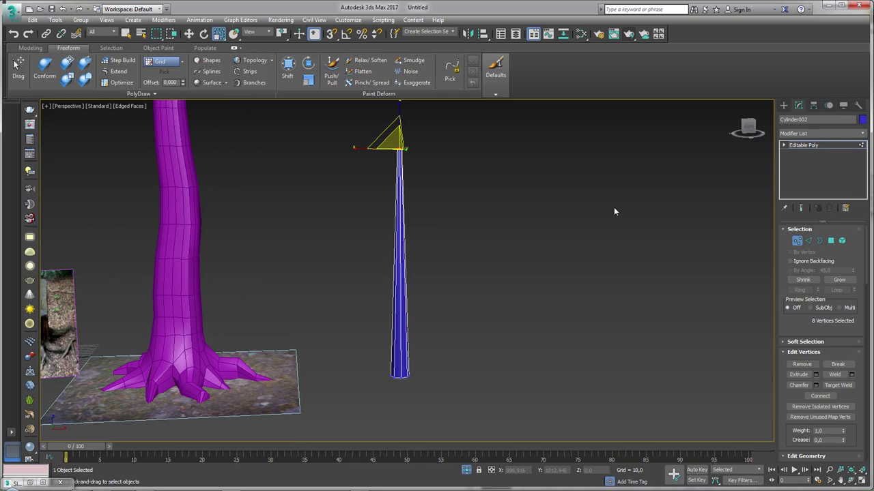
pyautogui.click(812, 145)
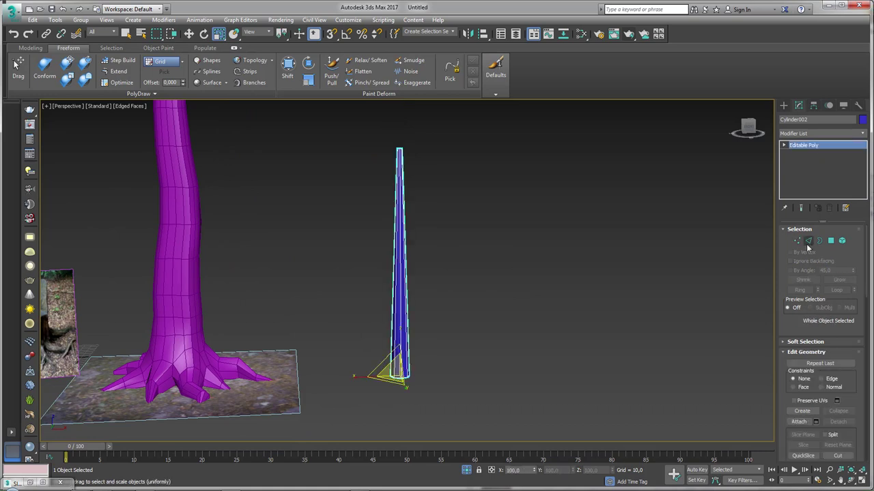
# Add horizontal edge loops along the cone with Swift Loop.
pyautogui.click(30, 49)
pyautogui.click(334, 60)
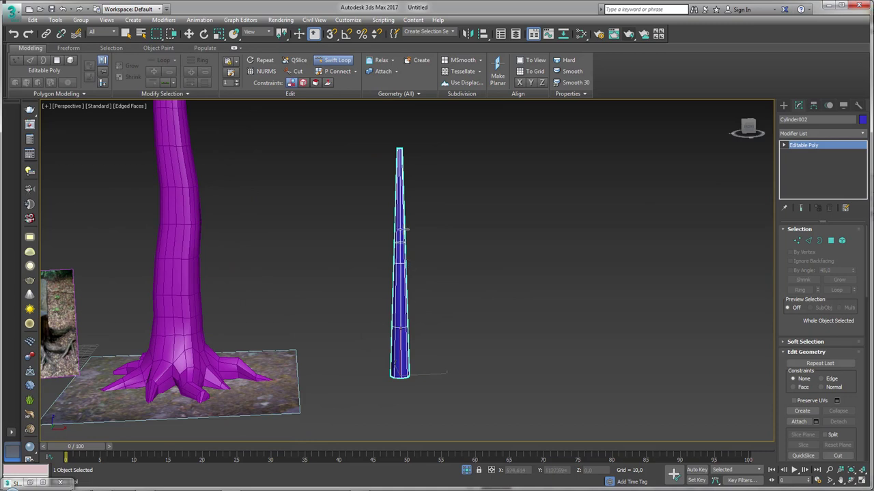
pyautogui.press('w')
pyautogui.scroll(2, 400, 323)
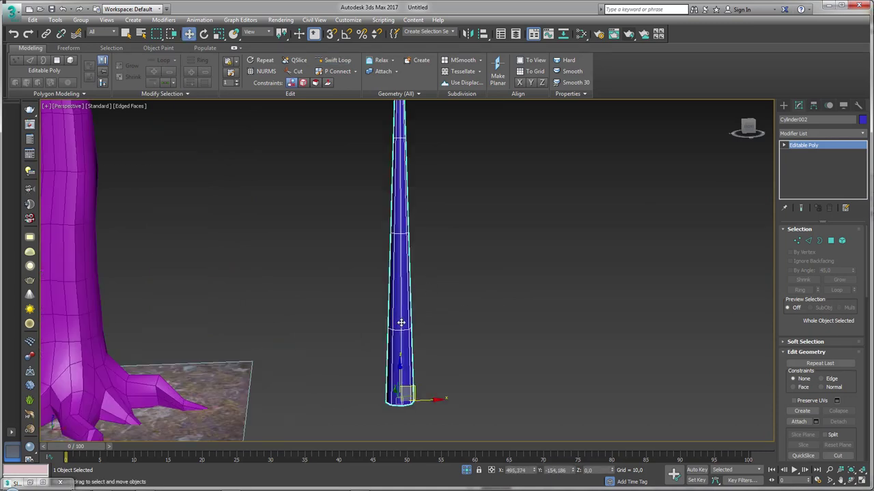
# Push the middle and upper vertex rings sideways to form a zigzag.
pyautogui.click(798, 240)
pyautogui.moveTo(464, 303); pyautogui.dragTo(376, 351)
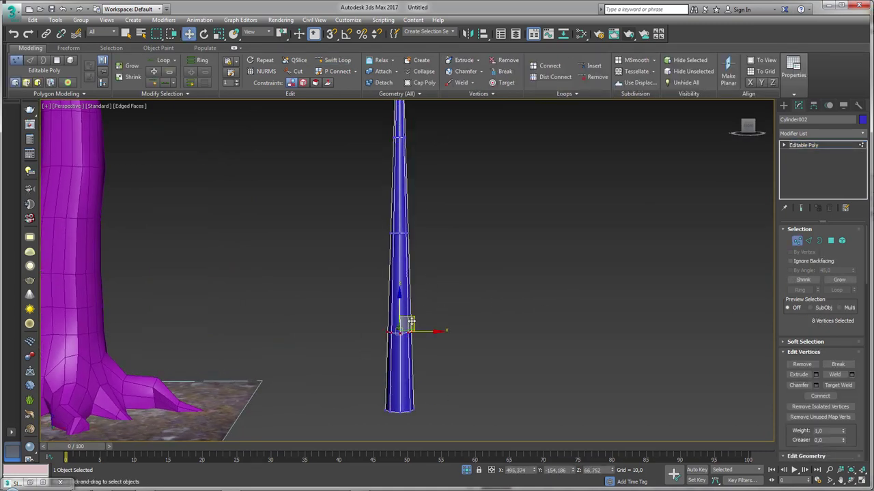
pyautogui.moveTo(409, 326)
pyautogui.mouseDown()
pyautogui.moveTo(443, 324)
pyautogui.moveTo(343, 201)
pyautogui.mouseUp()
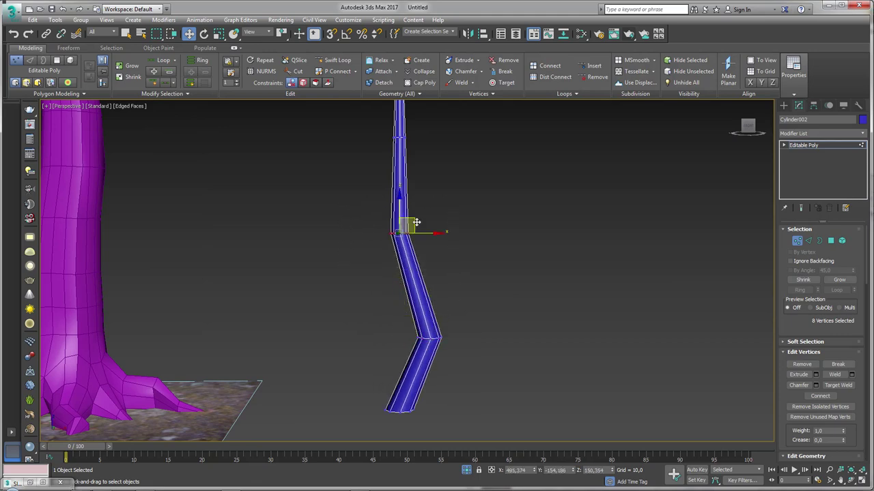
pyautogui.moveTo(410, 221); pyautogui.dragTo(400, 193)
pyautogui.scroll(-3, 399, 192)
pyautogui.keyDown('alt'); pyautogui.moveTo(407, 236); pyautogui.dragTo(409, 282, button='middle'); pyautogui.keyUp('alt')
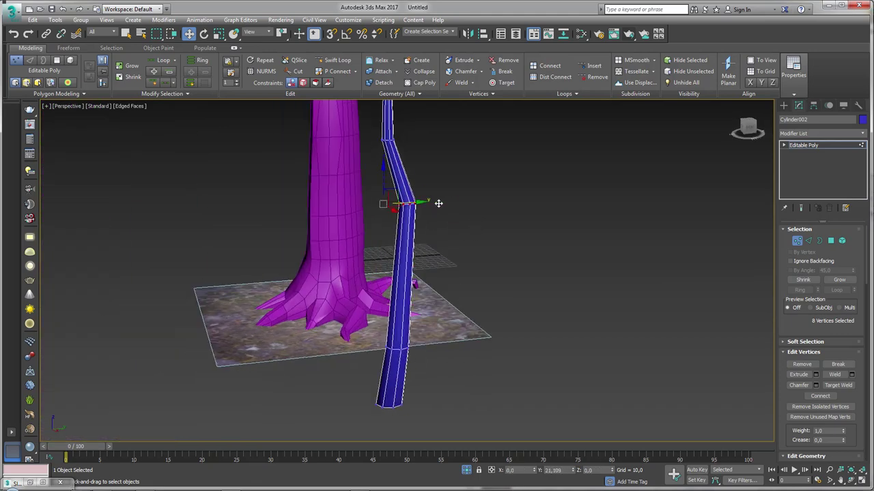
# Refine the bends, tilt and raise the top ring, then return to Editable Poly level.
pyautogui.moveTo(409, 203); pyautogui.dragTo(431, 155)
pyautogui.keyDown('alt'); pyautogui.moveTo(410, 137); pyautogui.dragTo(400, 211, button='middle'); pyautogui.keyUp('alt')
pyautogui.moveTo(400, 210)
pyautogui.mouseDown()
pyautogui.moveTo(418, 144)
pyautogui.moveTo(426, 156)
pyautogui.moveTo(399, 147)
pyautogui.mouseUp()
pyautogui.press('e')
pyautogui.press('w')
pyautogui.scroll(-3, 402, 178)
pyautogui.keyDown('alt'); pyautogui.moveTo(409, 205); pyautogui.dragTo(741, 157, button='middle'); pyautogui.keyUp('alt')
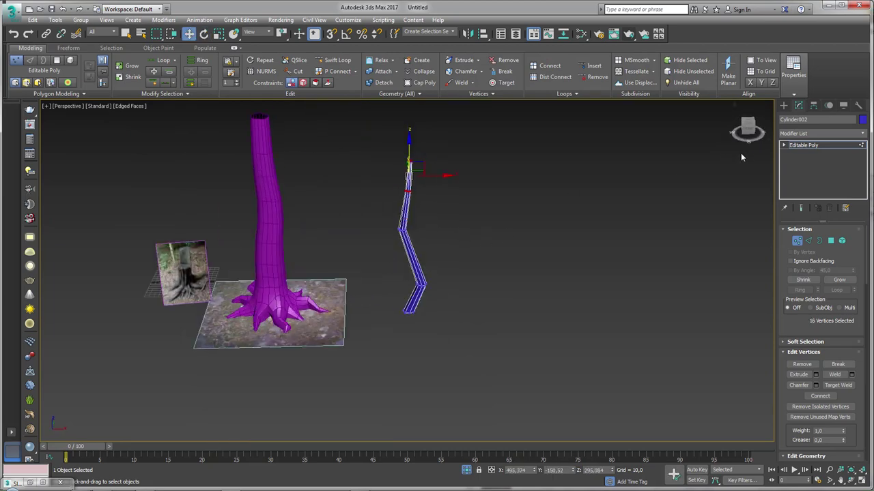
pyautogui.click(800, 146)
# Shift-drag a copy of the branch and raise and straighten the copy's upper part.
pyautogui.keyDown('shift'); pyautogui.moveTo(436, 312); pyautogui.dragTo(508, 312); pyautogui.keyUp('shift')
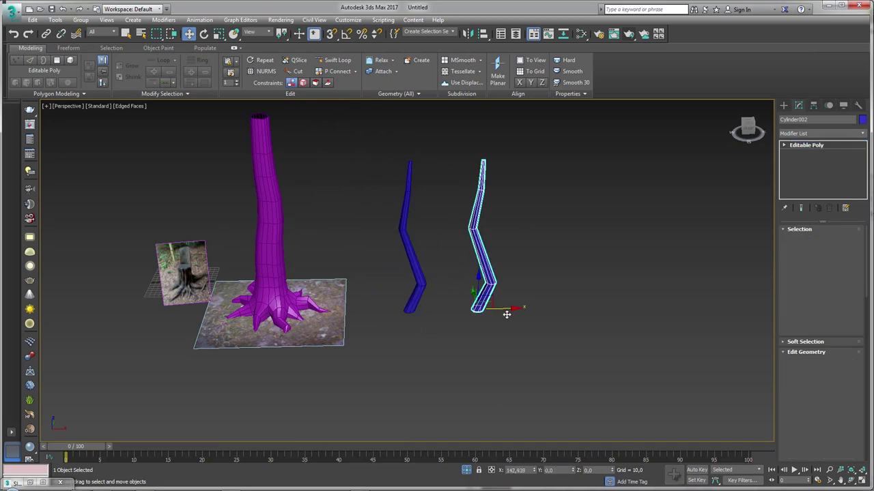
pyautogui.click(441, 289)
pyautogui.moveTo(524, 289); pyautogui.dragTo(517, 292, button='middle')
pyautogui.scroll(4, 517, 292)
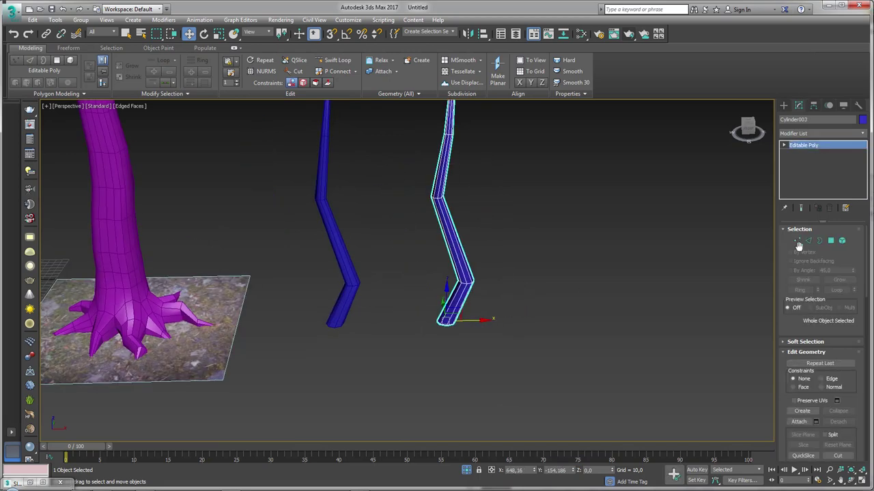
pyautogui.press('1')
pyautogui.moveTo(515, 273); pyautogui.dragTo(470, 303)
pyautogui.keyDown('alt'); pyautogui.moveTo(471, 303); pyautogui.dragTo(460, 239, button='middle'); pyautogui.keyUp('alt')
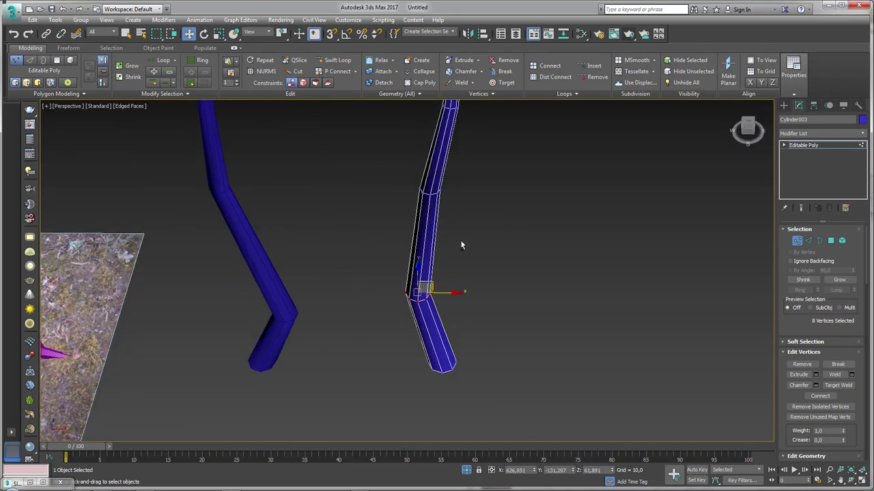
pyautogui.moveTo(468, 166); pyautogui.dragTo(389, 210)
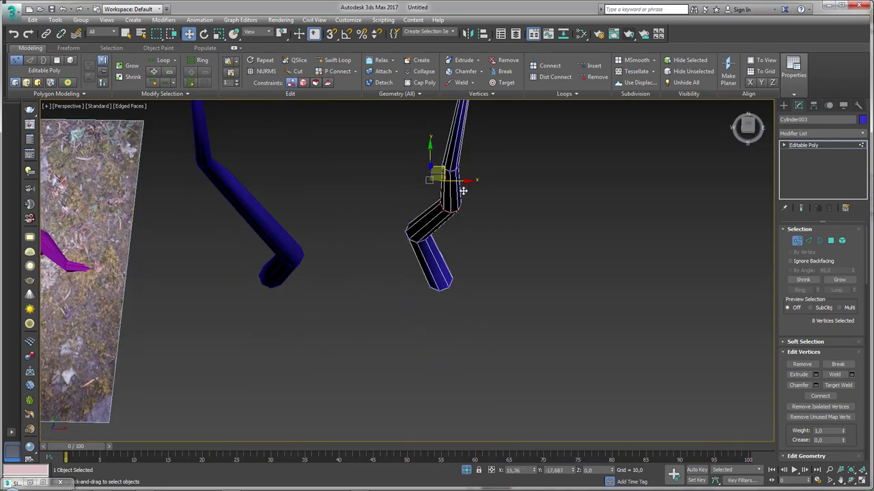
pyautogui.keyDown('alt'); pyautogui.moveTo(442, 167); pyautogui.dragTo(492, 152, button='middle'); pyautogui.keyUp('alt')
pyautogui.scroll(-5, 492, 153)
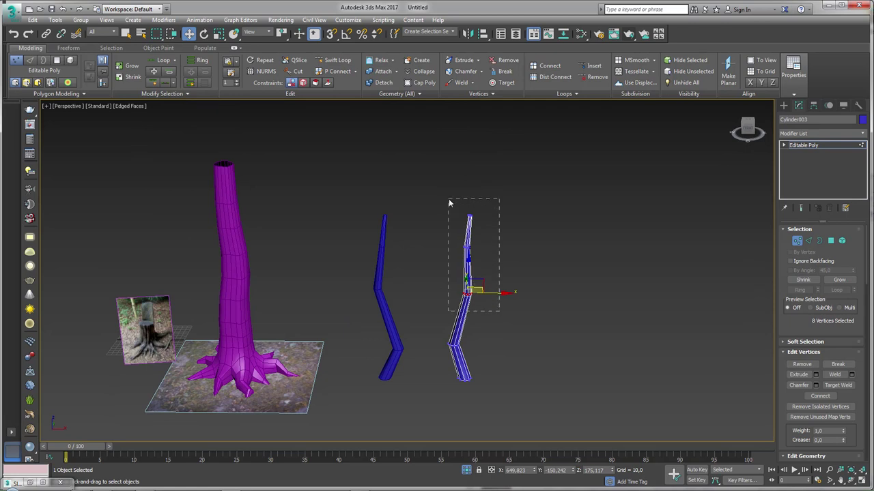
pyautogui.moveTo(448, 199); pyautogui.dragTo(449, 198)
pyautogui.moveTo(503, 251); pyautogui.dragTo(500, 184)
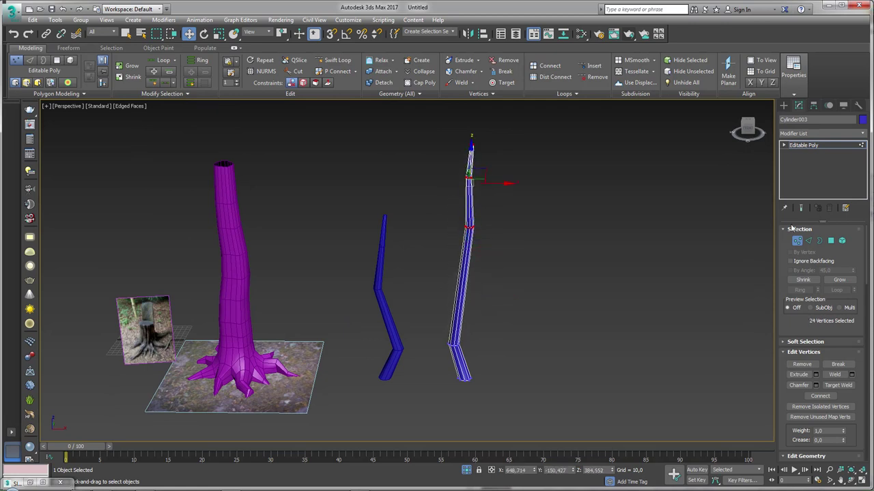
# Swift Loop two new edge loops into the copy's lower segment, moving one into a bend.
pyautogui.click(808, 240)
pyautogui.click(334, 61)
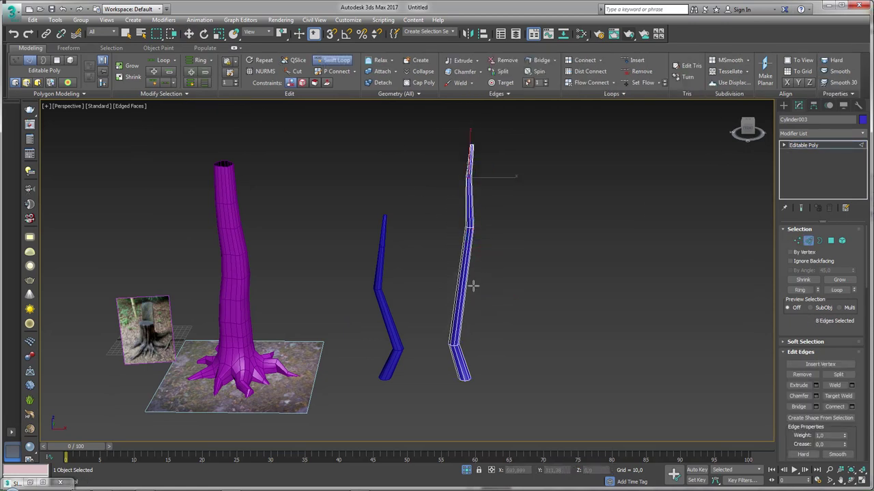
pyautogui.click(461, 289)
pyautogui.press('w')
pyautogui.moveTo(469, 280); pyautogui.dragTo(498, 289)
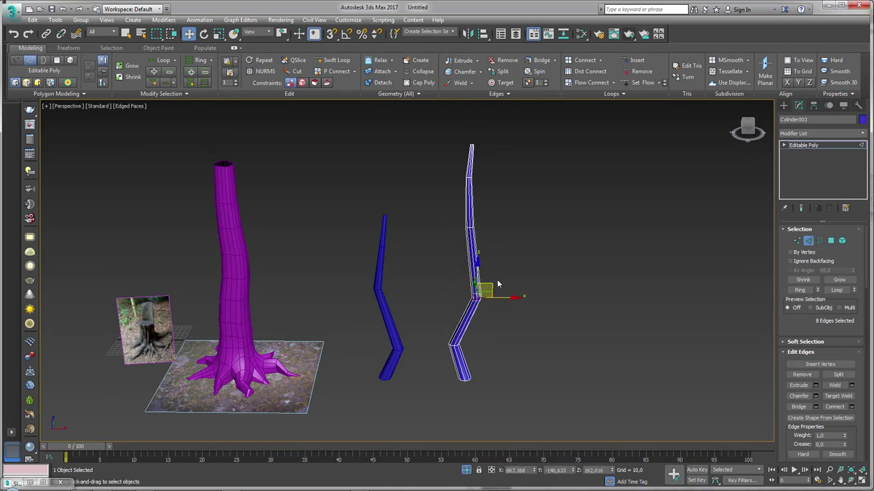
pyautogui.keyDown('alt'); pyautogui.moveTo(498, 289); pyautogui.dragTo(535, 307, button='middle'); pyautogui.keyUp('alt')
pyautogui.click(462, 323)
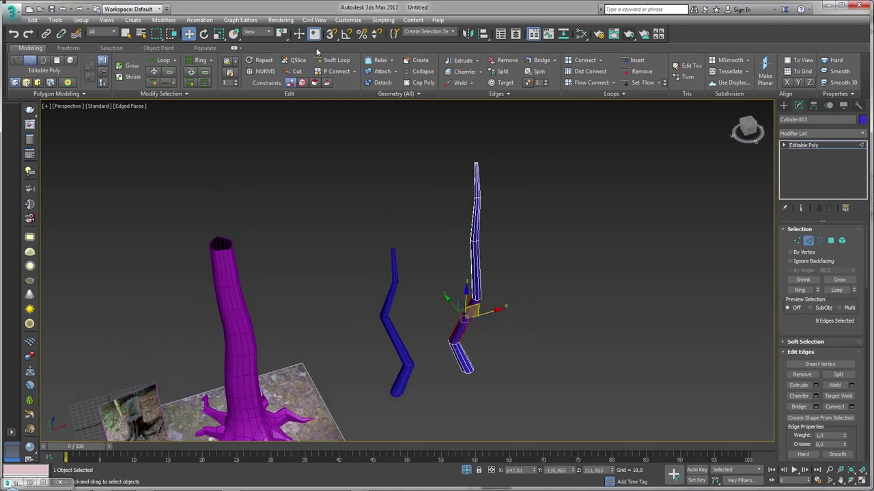
pyautogui.click(544, 316)
pyautogui.moveTo(478, 321)
pyautogui.keyDown('alt'); pyautogui.mouseDown(button='middle')
pyautogui.moveTo(462, 316)
pyautogui.moveTo(476, 315)
pyautogui.mouseUp(button='middle'); pyautogui.keyUp('alt')
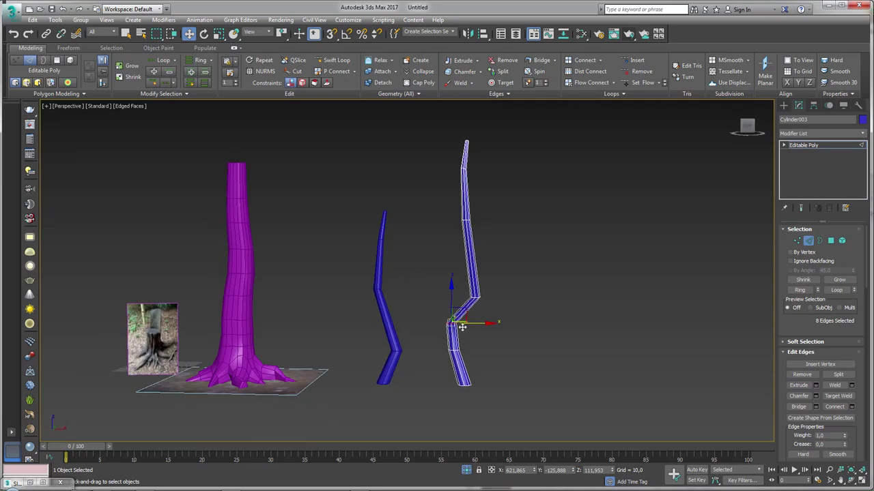
pyautogui.hotkey('ctrl', 'shift', 'z')
# Select the copy's bottom vertex ring and scale it to flare the base.
pyautogui.click(831, 241)
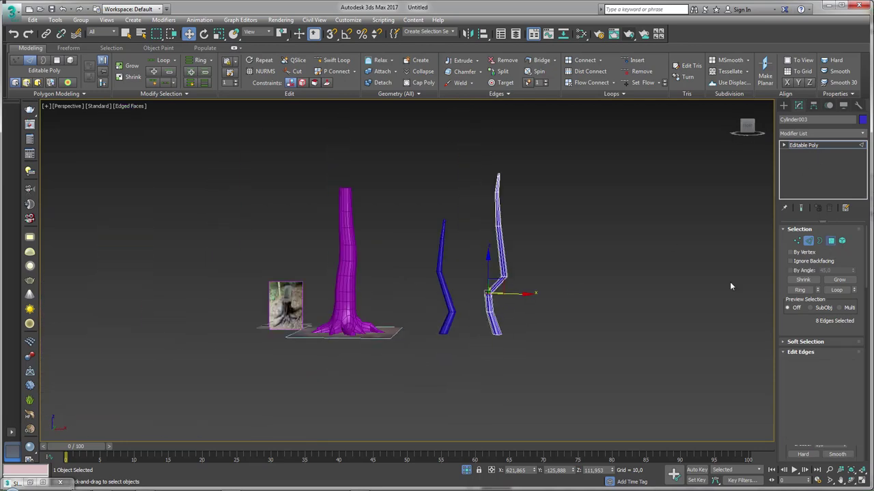
pyautogui.scroll(3, 524, 323)
pyautogui.moveTo(522, 318); pyautogui.dragTo(478, 349)
pyautogui.scroll(2, 490, 328)
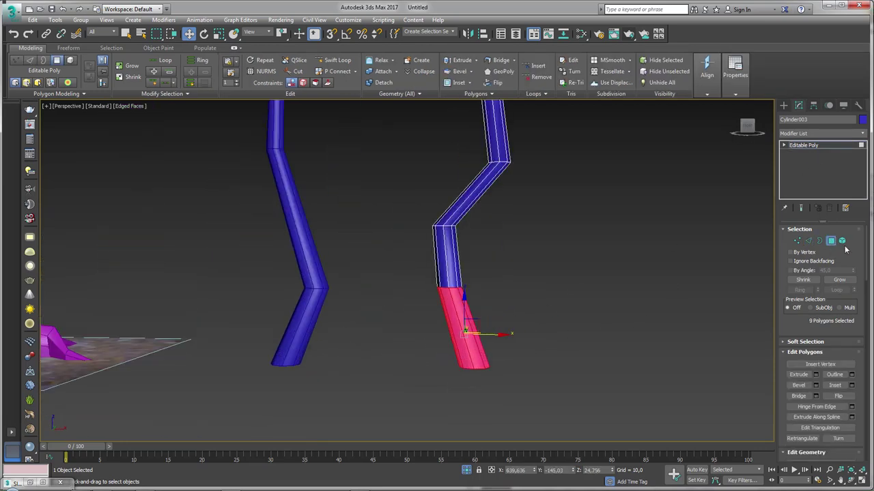
pyautogui.click(796, 240)
pyautogui.moveTo(556, 347)
pyautogui.mouseDown()
pyautogui.moveTo(455, 381)
pyautogui.moveTo(480, 316)
pyautogui.mouseUp()
pyautogui.press('r')
pyautogui.scroll(-3, 453, 325)
pyautogui.keyDown('alt'); pyautogui.moveTo(453, 326); pyautogui.dragTo(414, 326, button='middle'); pyautogui.keyUp('alt')
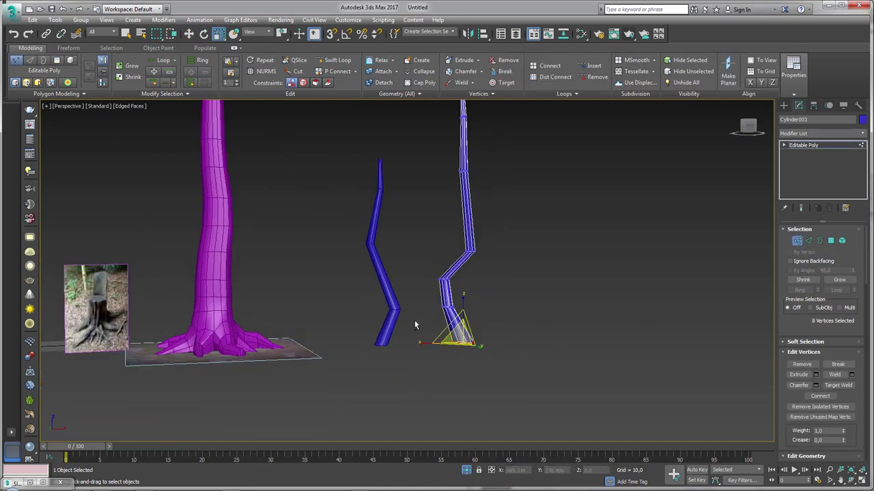
# Return to object level and shift-drag another copy of the branch to the right.
pyautogui.click(799, 145)
pyautogui.press('w')
pyautogui.moveTo(569, 204)
pyautogui.keyDown('alt'); pyautogui.mouseDown(button='middle')
pyautogui.moveTo(466, 282)
pyautogui.moveTo(406, 354)
pyautogui.mouseUp(button='middle'); pyautogui.keyUp('alt')
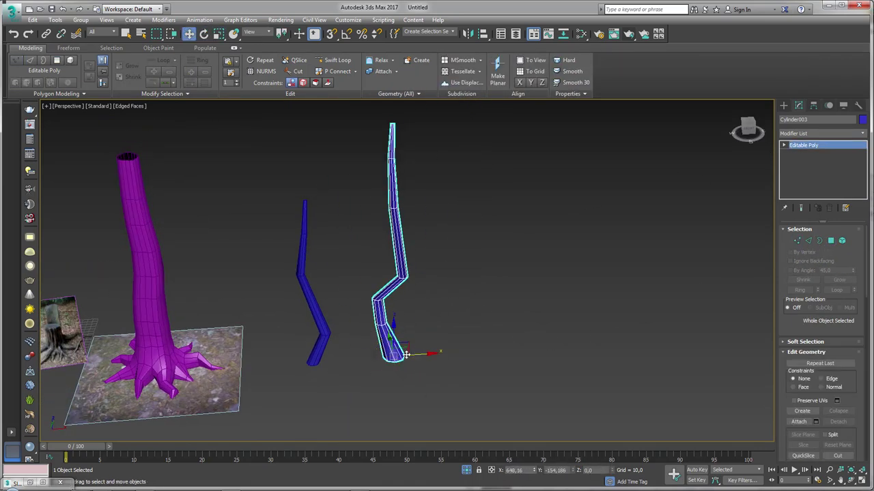
pyautogui.keyDown('shift'); pyautogui.moveTo(419, 356); pyautogui.dragTo(516, 347); pyautogui.keyUp('shift')
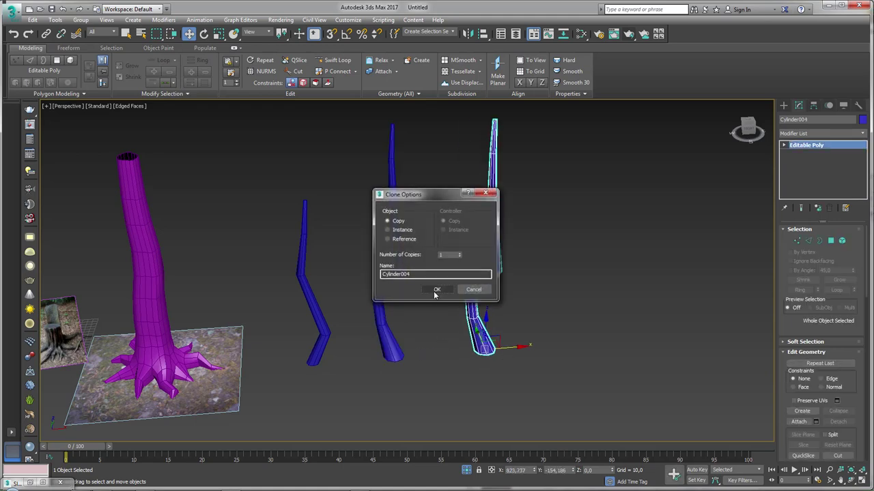
# Confirm the new copy and select two of its vertex rings.
pyautogui.click(437, 288)
pyautogui.press('1')
pyautogui.keyDown('alt'); pyautogui.moveTo(436, 289); pyautogui.dragTo(498, 280, button='middle'); pyautogui.keyUp('alt')
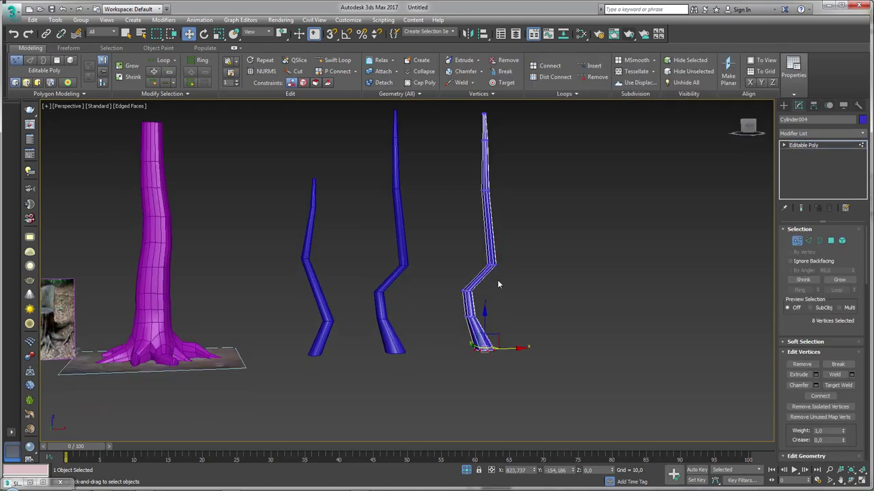
pyautogui.moveTo(498, 280); pyautogui.dragTo(445, 329)
pyautogui.keyDown('ctrl'); pyautogui.moveTo(459, 252); pyautogui.dragTo(498, 287); pyautogui.keyUp('ctrl')
pyautogui.moveTo(470, 300)
pyautogui.keyDown('alt'); pyautogui.mouseDown(button='middle')
pyautogui.moveTo(489, 301)
pyautogui.moveTo(516, 278)
pyautogui.moveTo(488, 291)
pyautogui.moveTo(501, 290)
pyautogui.mouseUp(button='middle'); pyautogui.keyUp('alt')
pyautogui.keyDown('alt'); pyautogui.moveTo(505, 293); pyautogui.dragTo(465, 341); pyautogui.keyUp('alt')
pyautogui.scroll(5, 494, 168)
pyautogui.scroll(-8, 621, 288)
# Move the selected lower vertices to reshape the third branch's bend, then return to object level.
pyautogui.press('e')
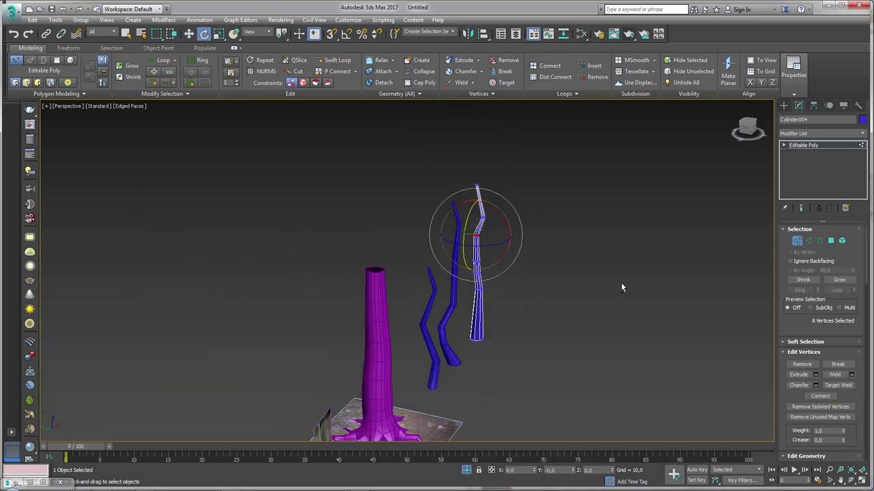
pyautogui.moveTo(621, 287)
pyautogui.keyDown('alt'); pyautogui.mouseDown(button='middle')
pyautogui.moveTo(497, 273)
pyautogui.moveTo(536, 296)
pyautogui.mouseUp(button='middle'); pyautogui.keyUp('alt')
pyautogui.press('w')
pyautogui.moveTo(537, 297); pyautogui.dragTo(458, 221)
pyautogui.moveTo(517, 312)
pyautogui.keyDown('alt'); pyautogui.mouseDown(button='middle')
pyautogui.moveTo(526, 295)
pyautogui.moveTo(720, 158)
pyautogui.mouseUp(button='middle'); pyautogui.keyUp('alt')
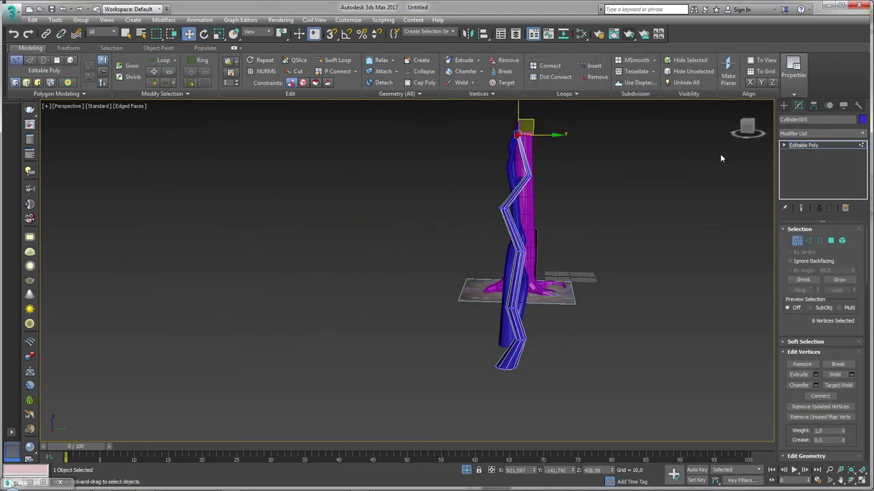
pyautogui.click(815, 149)
pyautogui.scroll(-5, 551, 246)
pyautogui.moveTo(647, 273)
pyautogui.keyDown('alt'); pyautogui.mouseDown(button='middle')
pyautogui.moveTo(548, 346)
pyautogui.moveTo(552, 358)
pyautogui.mouseUp(button='middle'); pyautogui.keyUp('alt')
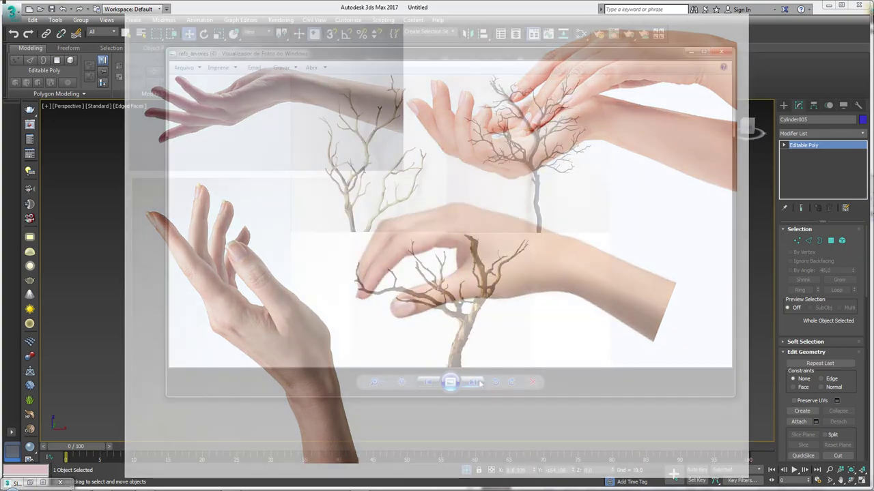
# Browse the tree reference photos to shadow013 and zoom in on it.
pyautogui.click(480, 384)
pyautogui.click(473, 383)
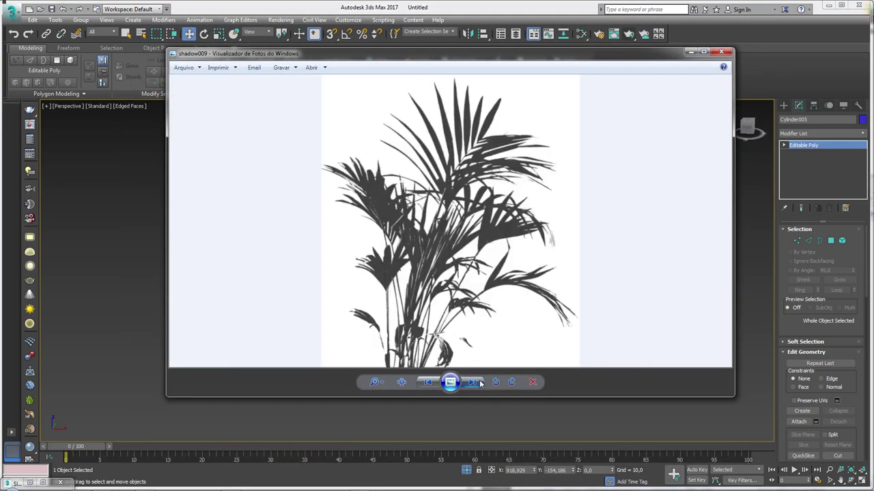
pyautogui.click(473, 382)
pyautogui.click(473, 382)
pyautogui.click(473, 383)
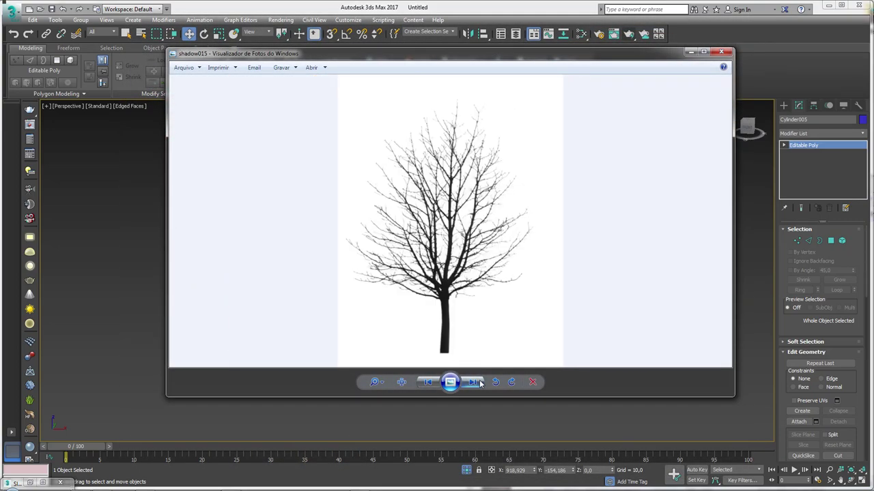
pyautogui.click(427, 382)
pyautogui.click(427, 382)
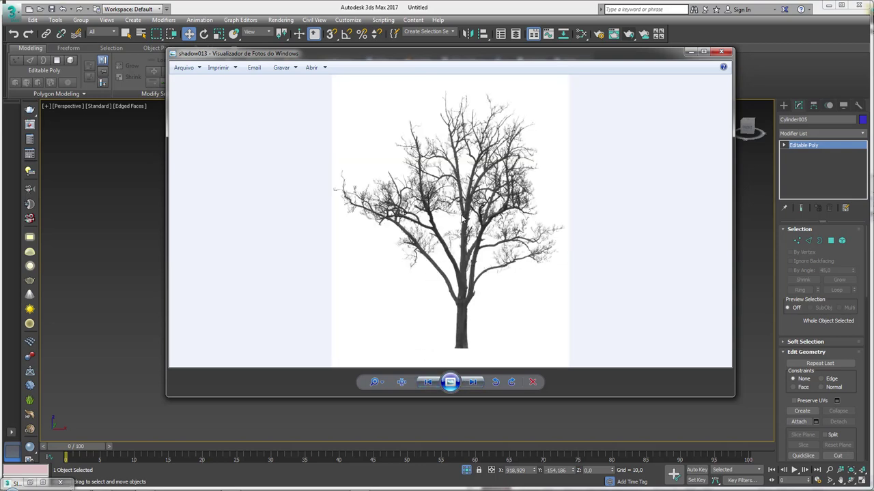
pyautogui.scroll(2, 490, 239)
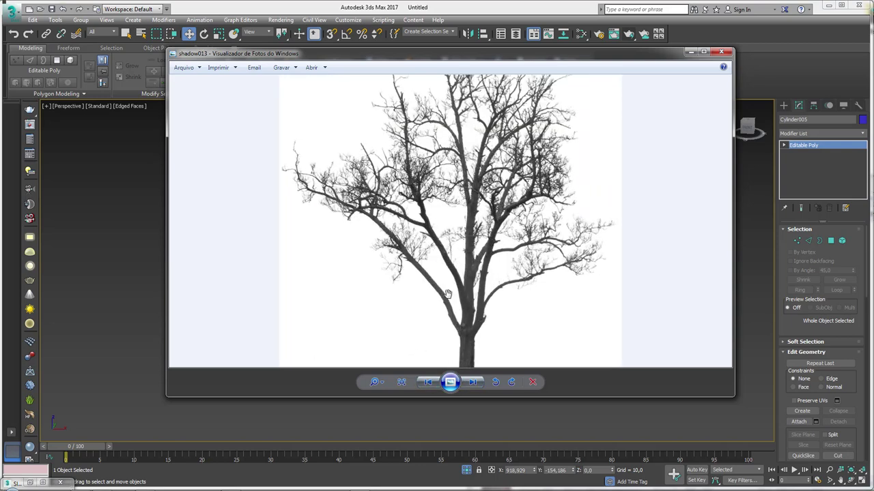
# Trace the left-side branches of shadow013 in green.
pyautogui.moveTo(457, 321)
pyautogui.mouseDown()
pyautogui.moveTo(438, 290)
pyautogui.moveTo(466, 363)
pyautogui.mouseUp()
pyautogui.moveTo(460, 330); pyautogui.dragTo(434, 290)
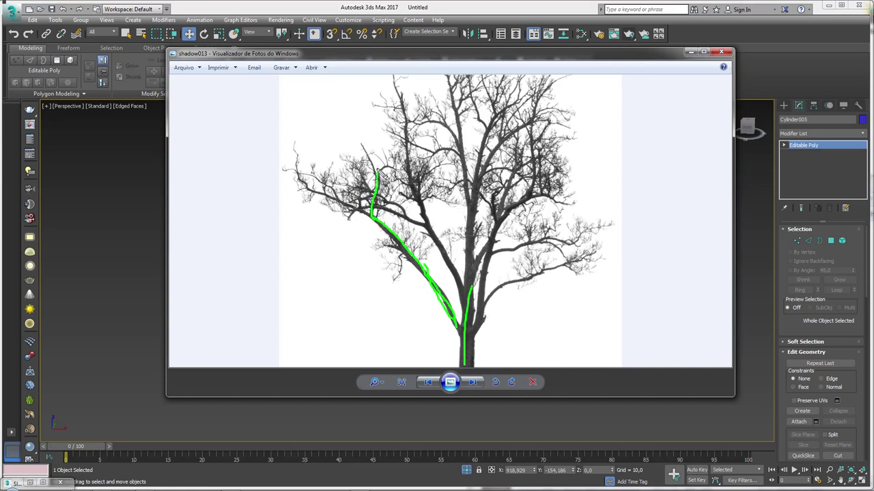
pyautogui.moveTo(373, 217); pyautogui.dragTo(299, 170)
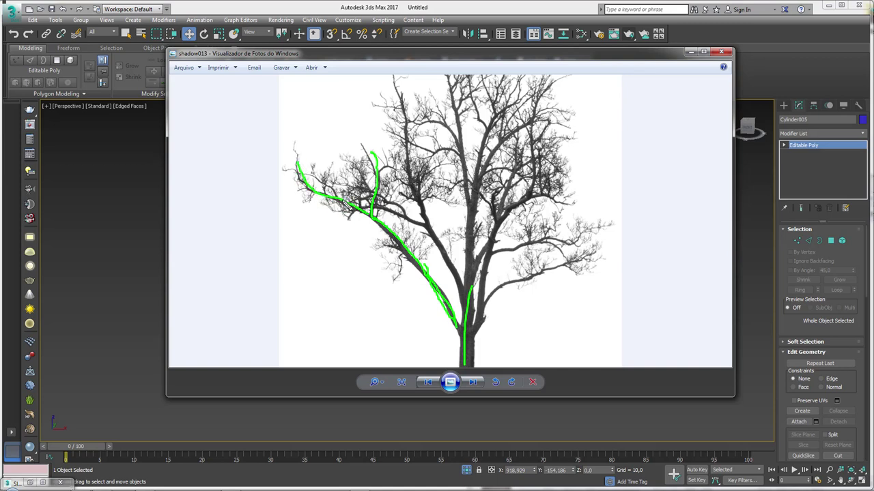
pyautogui.moveTo(332, 197); pyautogui.dragTo(327, 165)
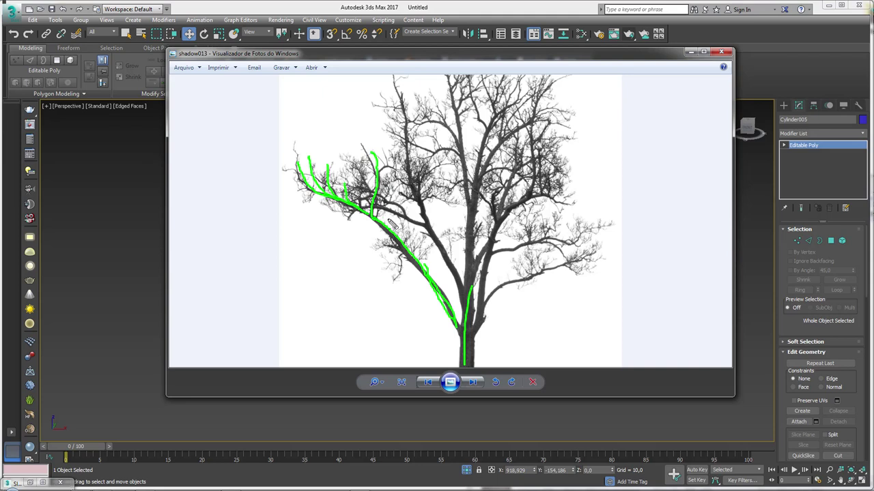
pyautogui.moveTo(380, 133)
pyautogui.mouseDown()
pyautogui.moveTo(273, 205)
pyautogui.moveTo(372, 127)
pyautogui.mouseUp()
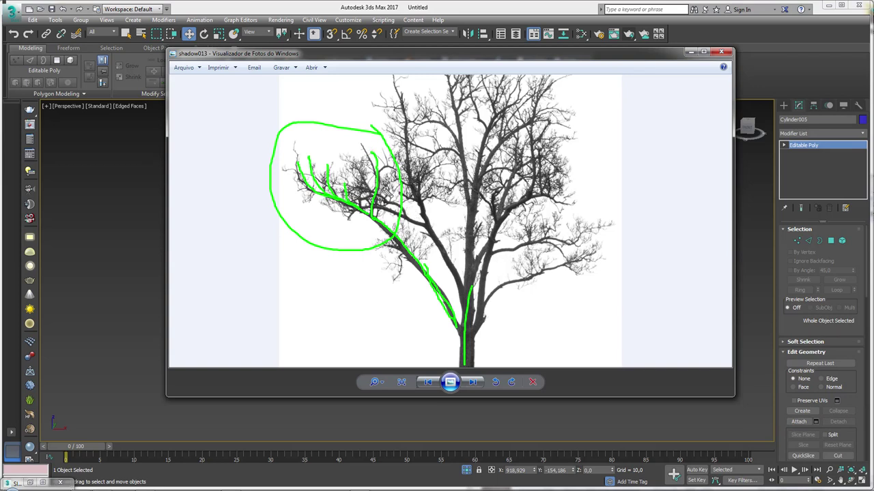
# Trace the right-side branches and twigs in green, then clear the markings.
pyautogui.moveTo(490, 258); pyautogui.dragTo(531, 244)
pyautogui.moveTo(539, 240)
pyautogui.mouseDown()
pyautogui.moveTo(552, 219)
pyautogui.moveTo(573, 238)
pyautogui.moveTo(591, 228)
pyautogui.moveTo(567, 248)
pyautogui.moveTo(578, 253)
pyautogui.moveTo(577, 265)
pyautogui.mouseUp()
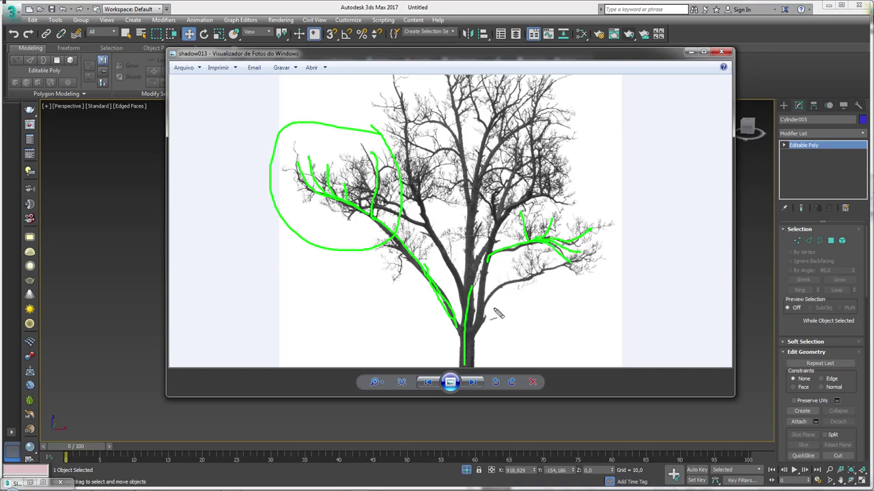
pyautogui.moveTo(483, 309)
pyautogui.mouseDown()
pyautogui.moveTo(497, 293)
pyautogui.moveTo(544, 277)
pyautogui.moveTo(529, 250)
pyautogui.mouseUp()
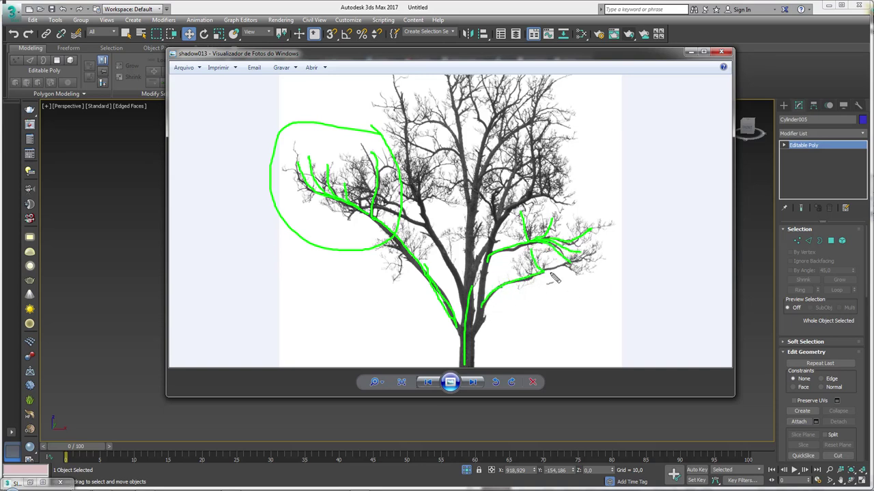
pyautogui.moveTo(546, 280); pyautogui.dragTo(597, 233)
pyautogui.moveTo(582, 264)
pyautogui.mouseDown()
pyautogui.moveTo(598, 254)
pyautogui.moveTo(589, 276)
pyautogui.mouseUp()
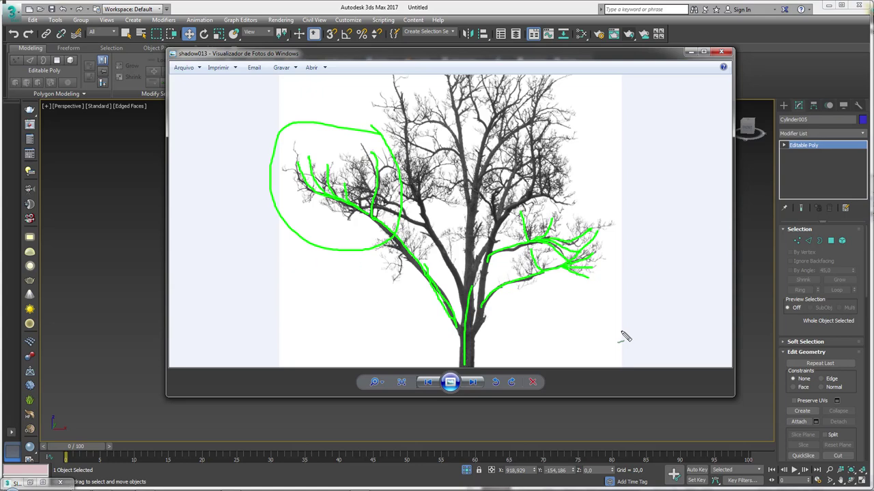
pyautogui.press('Escape')
# Back in 3ds Max, frame the poles and Shift-clone the zig-zag pole.
pyautogui.click(689, 54)
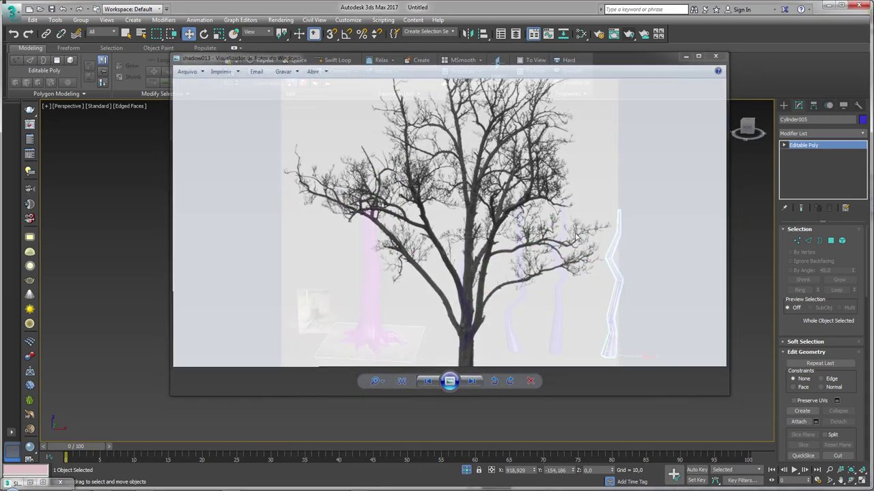
pyautogui.moveTo(538, 336); pyautogui.dragTo(518, 309, button='middle')
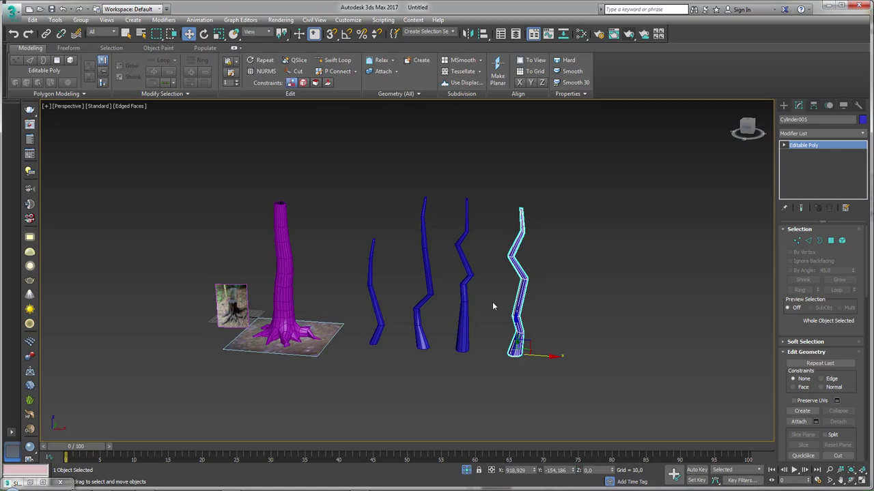
pyautogui.moveTo(492, 302)
pyautogui.keyDown('alt'); pyautogui.mouseDown(button='middle')
pyautogui.moveTo(545, 347)
pyautogui.moveTo(532, 335)
pyautogui.moveTo(530, 353)
pyautogui.mouseUp(button='middle'); pyautogui.keyUp('alt')
pyautogui.moveTo(531, 353)
pyautogui.keyDown('shift'); pyautogui.mouseDown()
pyautogui.moveTo(533, 289)
pyautogui.moveTo(550, 262)
pyautogui.moveTo(575, 273)
pyautogui.moveTo(571, 367)
pyautogui.mouseUp(); pyautogui.keyUp('shift')
pyautogui.click(437, 289)
# Rotate and scale the copied pole down to branch size.
pyautogui.press('e')
pyautogui.press('r')
pyautogui.press('w')
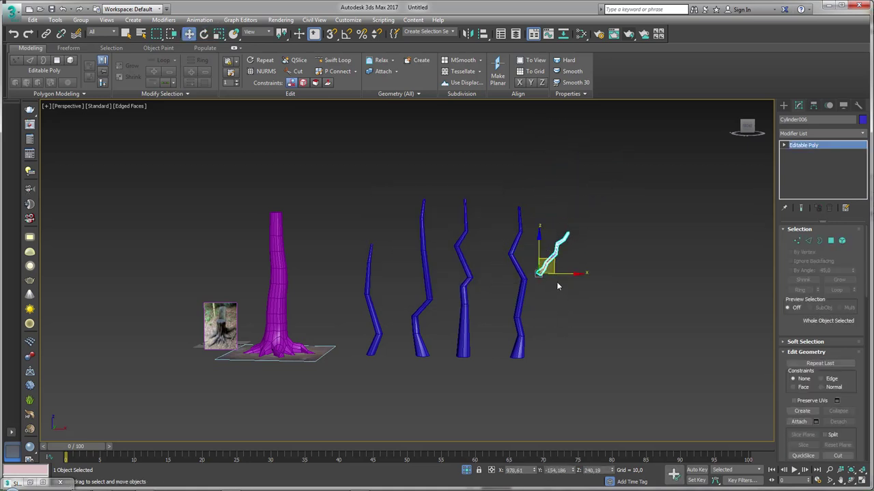
pyautogui.scroll(4, 554, 276)
pyautogui.scroll(2, 508, 280)
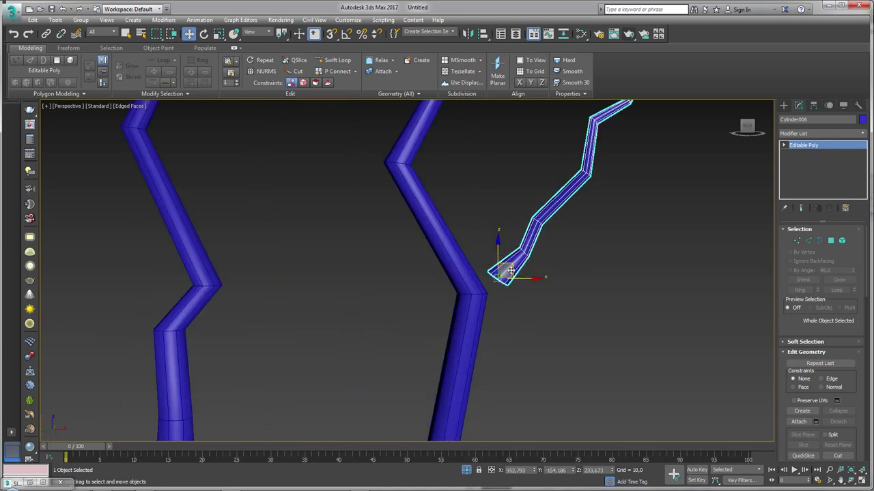
pyautogui.scroll(2, 503, 291)
pyautogui.scroll(-1, 523, 275)
pyautogui.scroll(-3, 473, 280)
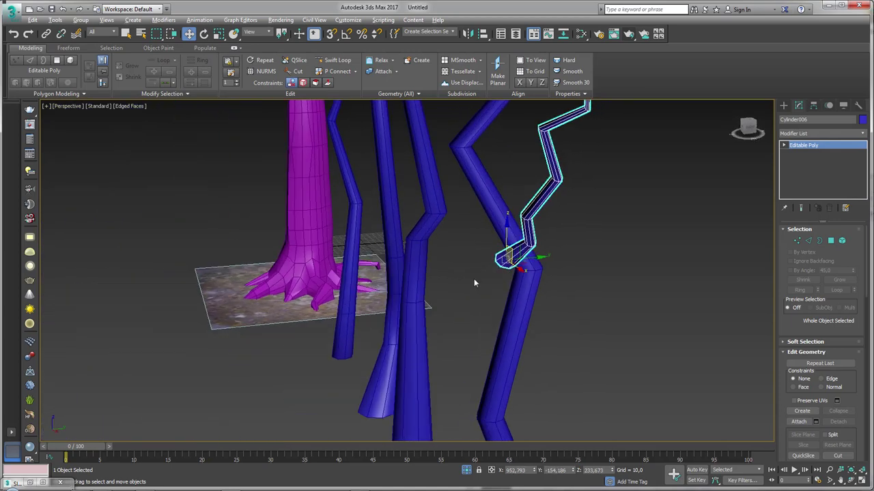
pyautogui.scroll(-1, 474, 280)
# Tilt the small pole like a side branch and lower it to the bend.
pyautogui.press('e')
pyautogui.moveTo(534, 262)
pyautogui.mouseDown()
pyautogui.moveTo(524, 267)
pyautogui.moveTo(590, 266)
pyautogui.mouseUp()
pyautogui.press('w')
pyautogui.scroll(3, 630, 271)
pyautogui.scroll(2, 532, 266)
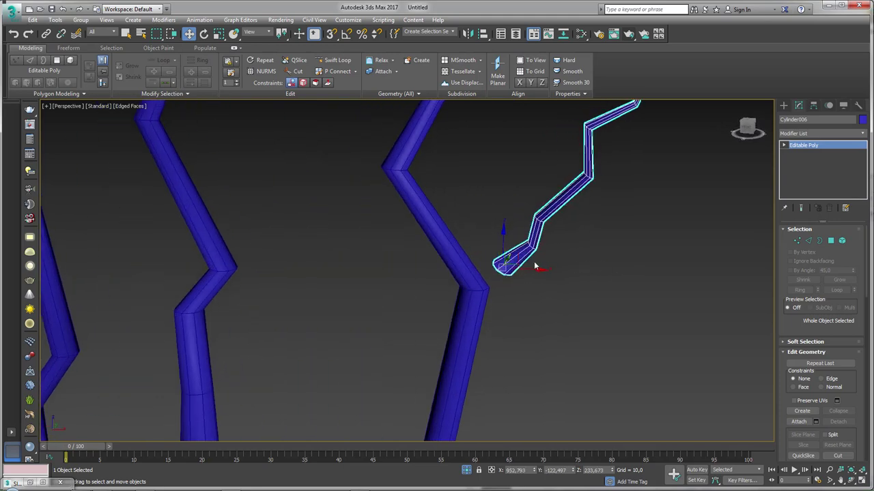
pyautogui.moveTo(518, 253); pyautogui.dragTo(524, 265)
pyautogui.scroll(3, 505, 292)
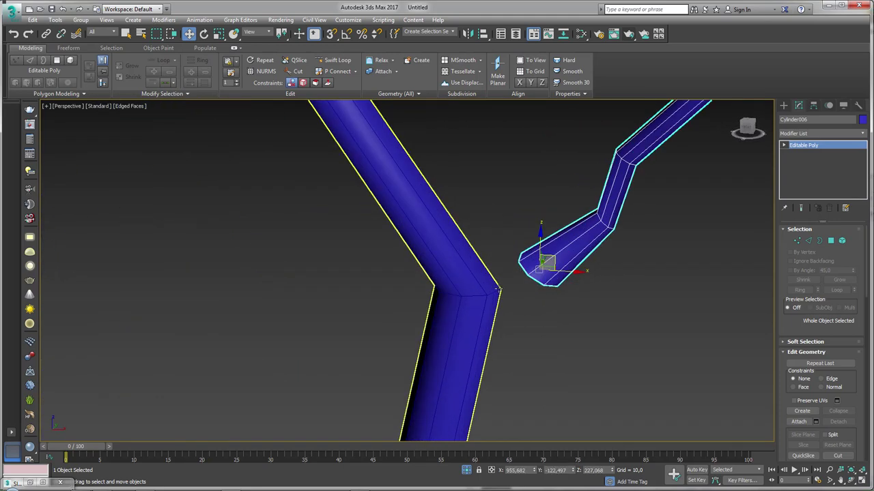
# Chamfer Cylinder005's bend edge loop by 7,754 with 2 segments.
pyautogui.click(454, 299)
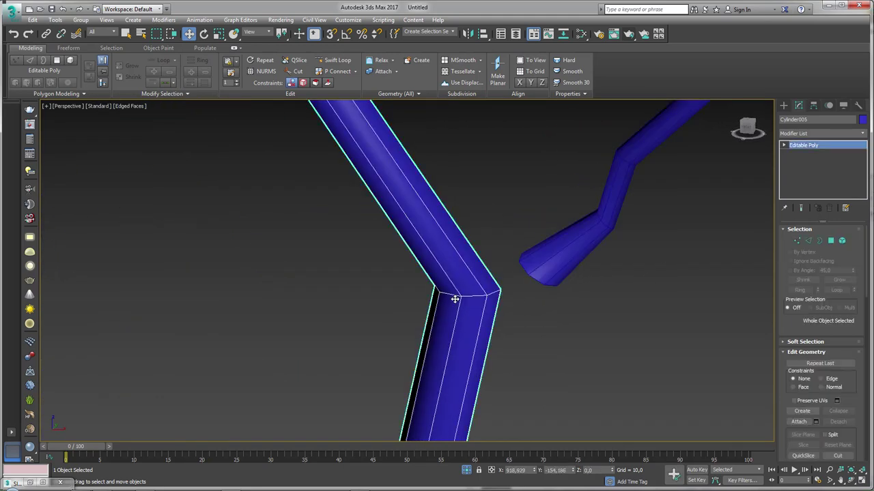
pyautogui.click(810, 243)
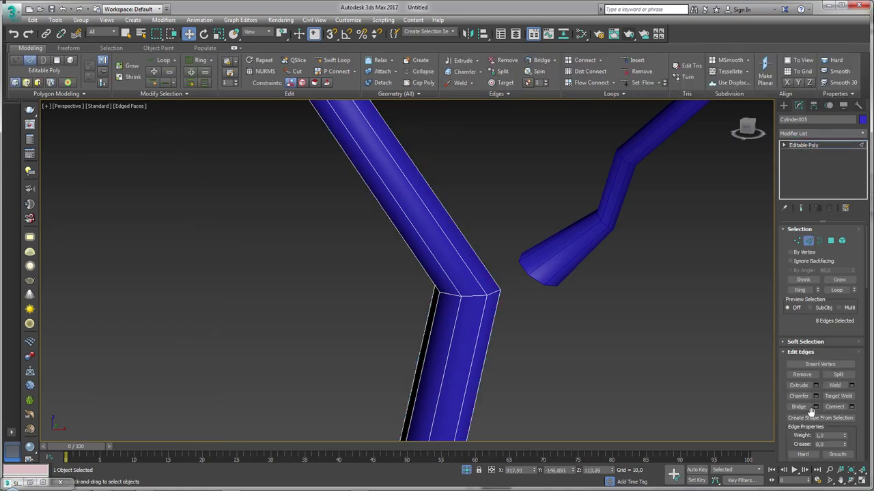
pyautogui.doubleClick(496, 293)
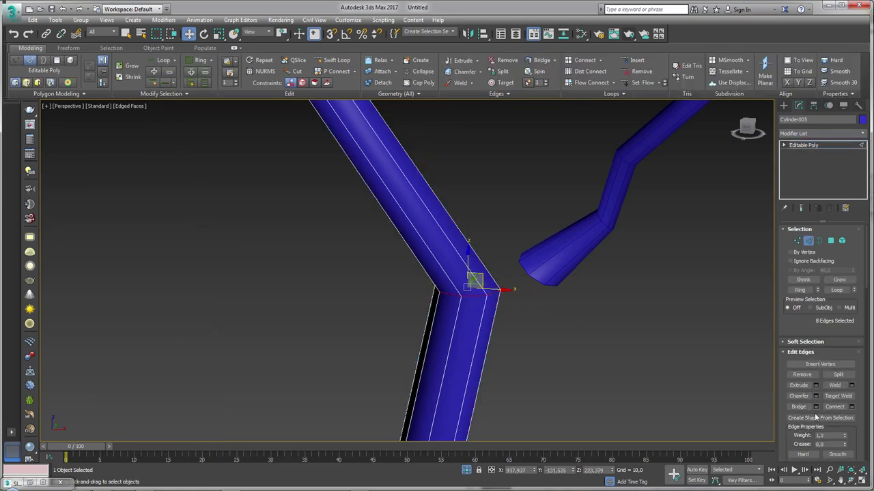
pyautogui.click(817, 395)
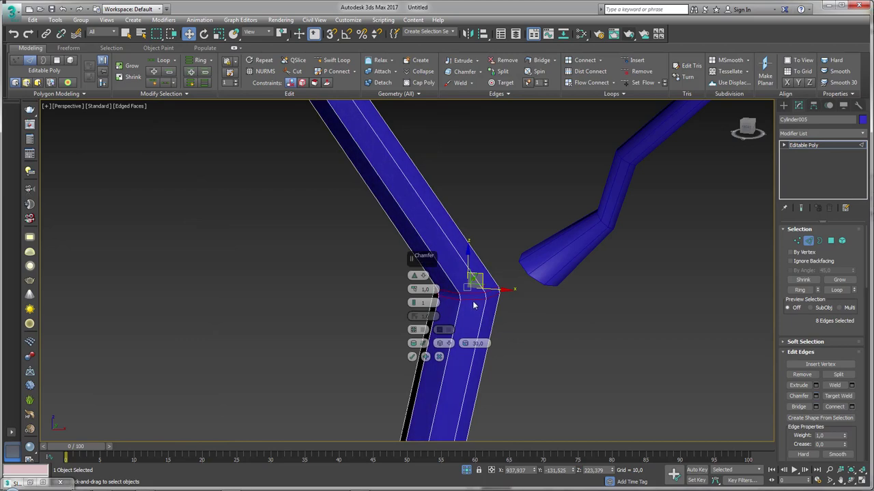
pyautogui.moveTo(412, 275); pyautogui.dragTo(412, 267)
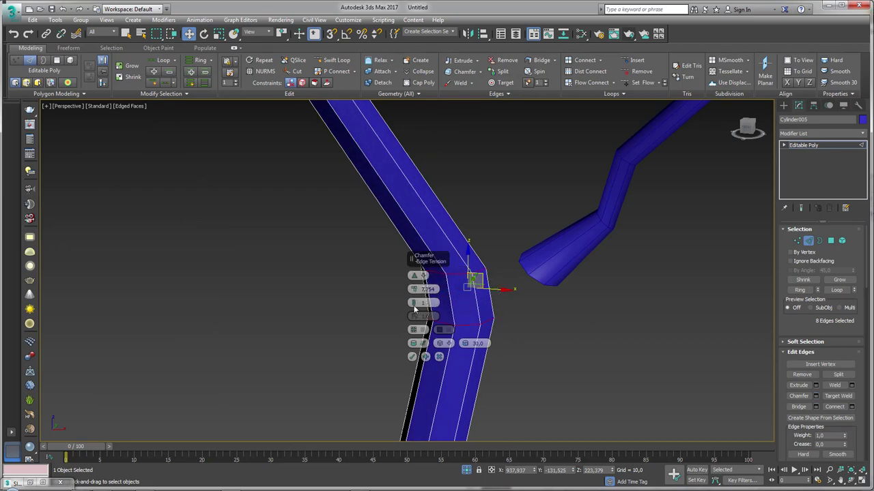
pyautogui.click(413, 300)
pyautogui.click(413, 356)
pyautogui.keyDown('alt'); pyautogui.moveTo(415, 357); pyautogui.dragTo(449, 278, button='middle'); pyautogui.keyUp('alt')
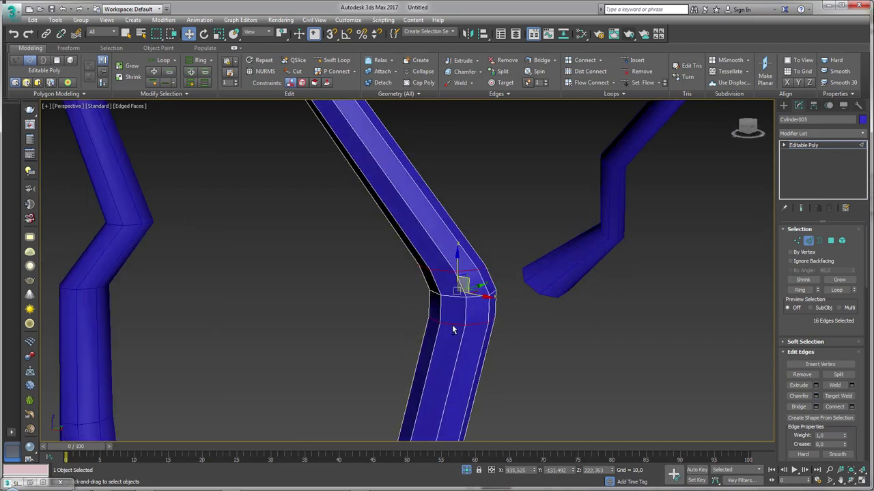
pyautogui.scroll(2, 468, 289)
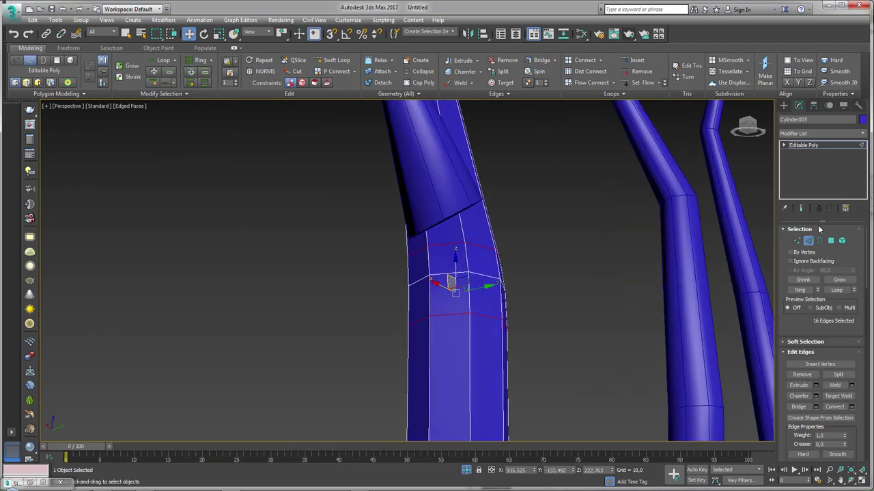
# Select five vertices at Cylinder005's bend joint.
pyautogui.click(799, 240)
pyautogui.click(427, 245)
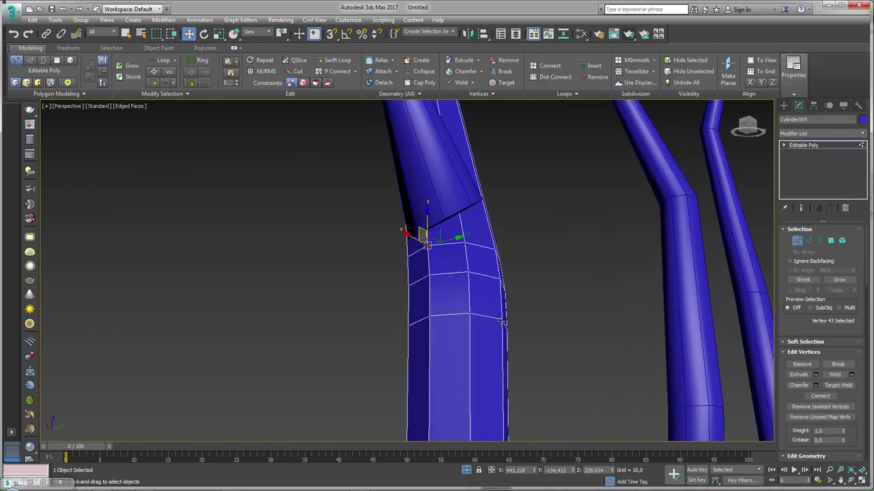
pyautogui.keyDown('ctrl'); pyautogui.click(500, 280); pyautogui.keyUp('ctrl')
pyautogui.keyDown('ctrl'); pyautogui.click(493, 249); pyautogui.keyUp('ctrl')
pyautogui.keyDown('ctrl'); pyautogui.click(470, 272); pyautogui.keyUp('ctrl')
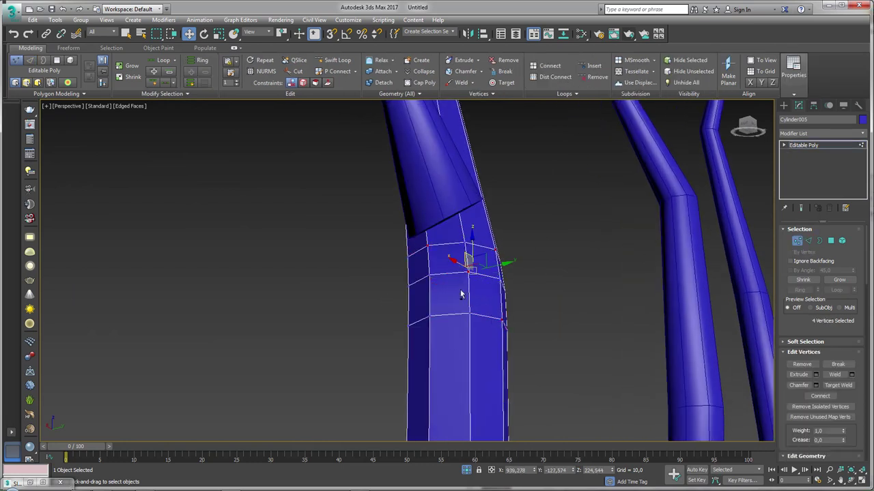
pyautogui.keyDown('ctrl'); pyautogui.click(433, 322); pyautogui.keyUp('ctrl')
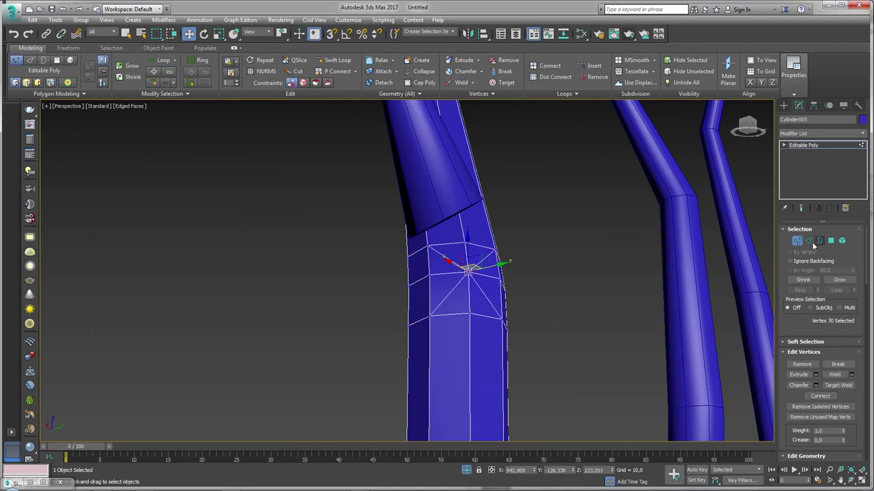
# Convert the selection to faces and GeoPoly the bend's side face into a regular octagon.
pyautogui.keyDown('ctrl'); pyautogui.click(809, 240); pyautogui.keyUp('ctrl')
pyautogui.keyDown('ctrl'); pyautogui.click(831, 241); pyautogui.keyUp('ctrl')
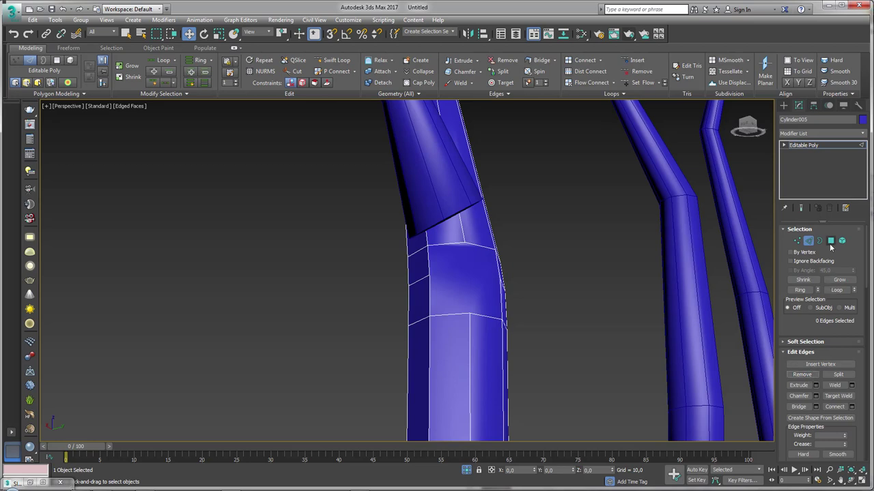
pyautogui.click(439, 283)
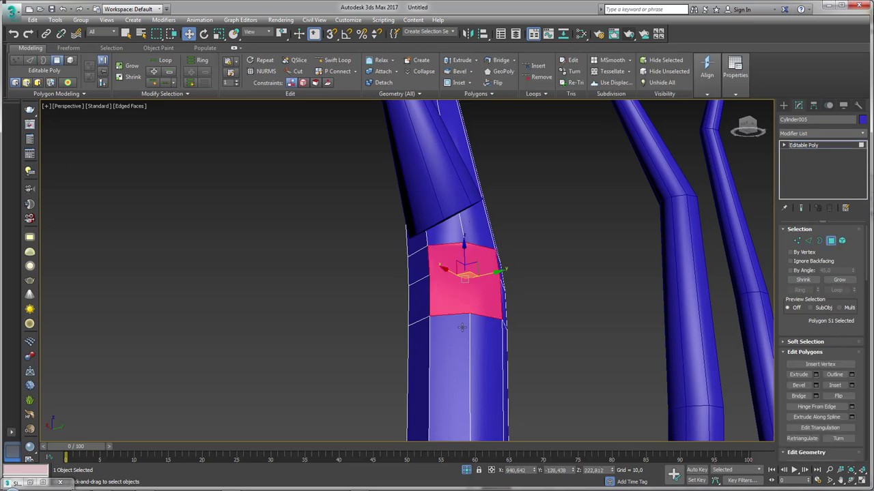
pyautogui.click(504, 72)
pyautogui.keyDown('alt'); pyautogui.moveTo(572, 302); pyautogui.dragTo(506, 312, button='middle'); pyautogui.keyUp('alt')
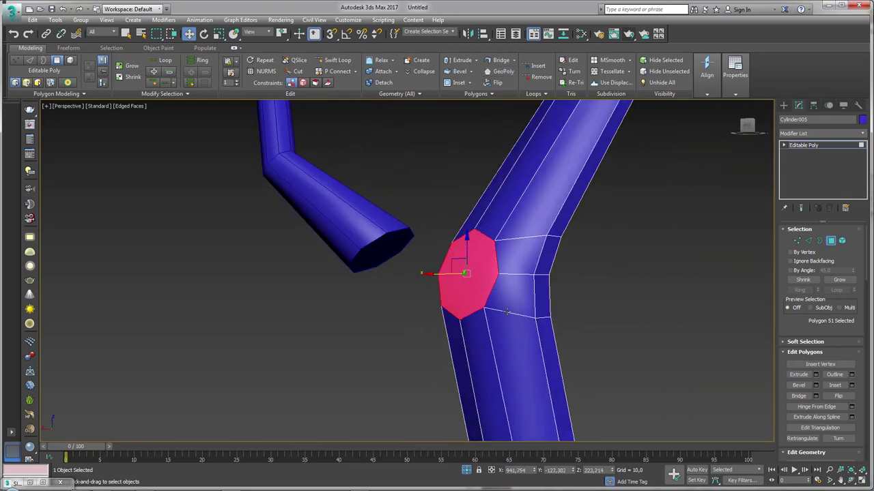
pyautogui.keyDown('alt'); pyautogui.moveTo(639, 290); pyautogui.dragTo(656, 293, button='middle'); pyautogui.keyUp('alt')
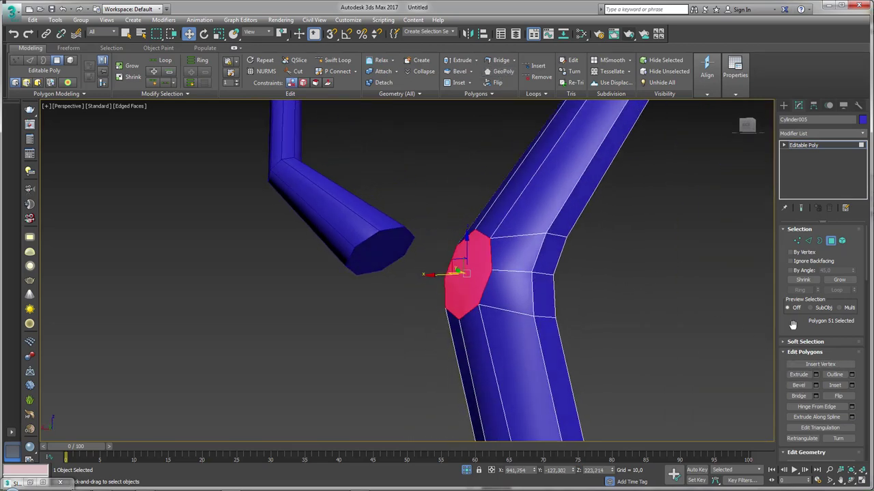
pyautogui.moveTo(795, 355); pyautogui.dragTo(795, 245)
pyautogui.click(799, 415)
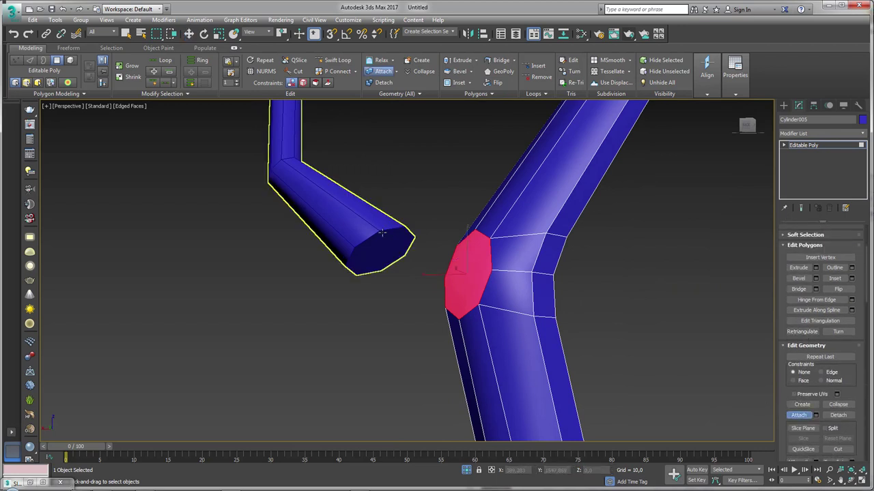
# Attach the branch tube to the trunk and bridge its end face to the octagon.
pyautogui.click(355, 218)
pyautogui.rightClick(418, 277)
pyautogui.click(401, 257)
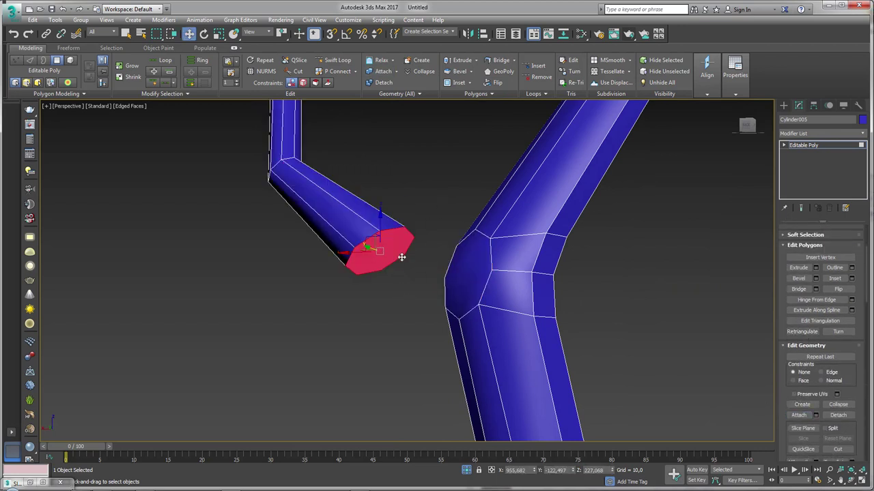
pyautogui.keyDown('ctrl'); pyautogui.click(477, 277); pyautogui.keyUp('ctrl')
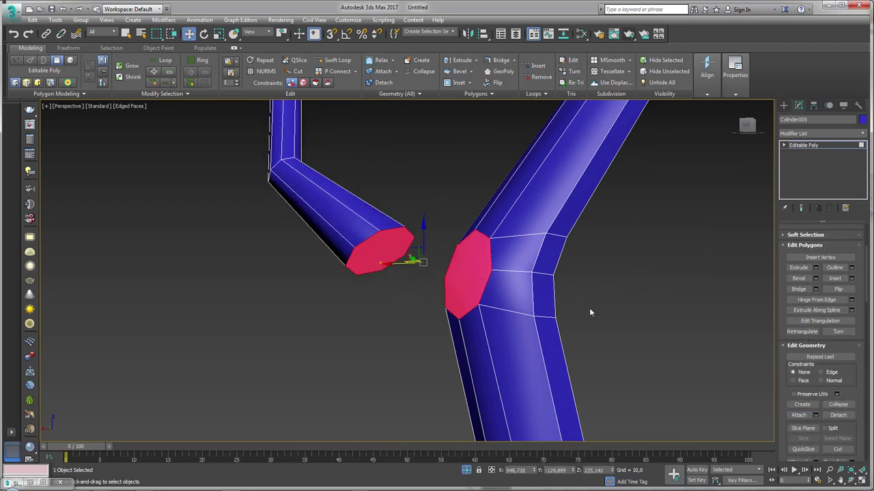
pyautogui.click(798, 288)
pyautogui.moveTo(437, 300)
pyautogui.keyDown('alt'); pyautogui.mouseDown(button='middle')
pyautogui.moveTo(467, 310)
pyautogui.moveTo(396, 320)
pyautogui.moveTo(584, 323)
pyautogui.moveTo(387, 250)
pyautogui.moveTo(435, 330)
pyautogui.mouseUp(button='middle'); pyautogui.keyUp('alt')
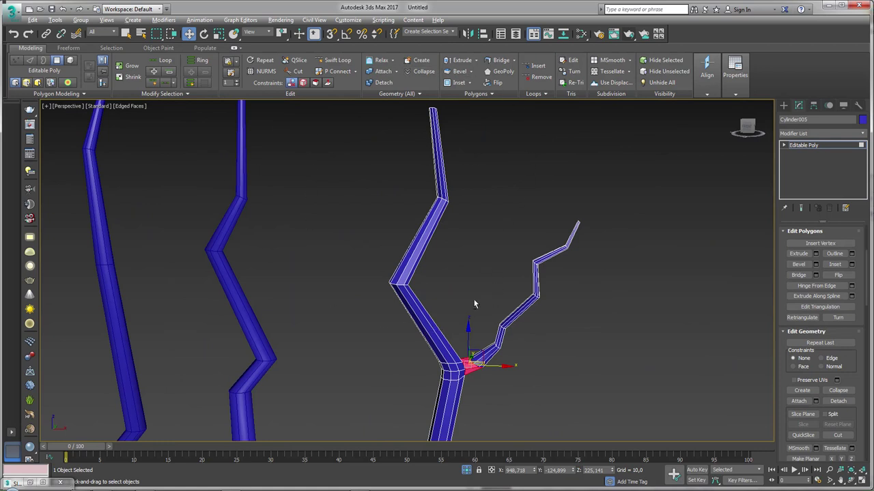
pyautogui.keyDown('alt'); pyautogui.moveTo(474, 304); pyautogui.dragTo(455, 299, button='middle'); pyautogui.keyUp('alt')
# Move the junction vertex right to ease the kink.
pyautogui.click(784, 144)
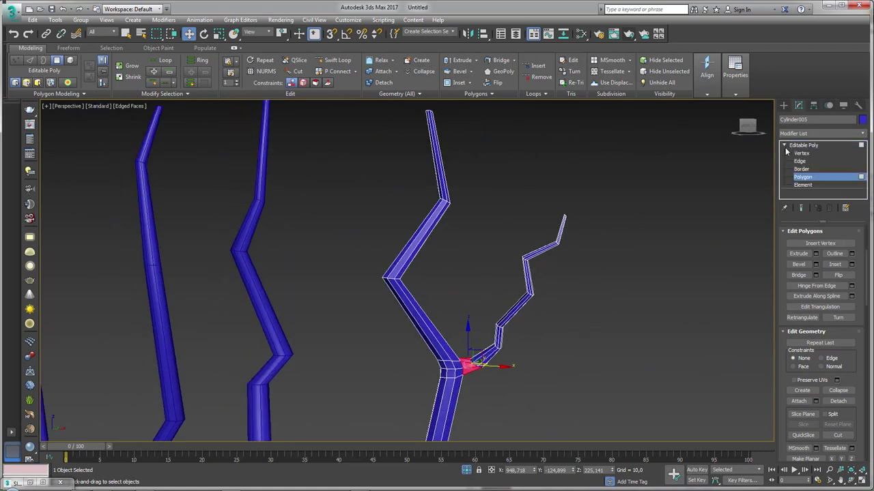
pyautogui.click(800, 153)
pyautogui.moveTo(458, 267); pyautogui.dragTo(330, 303)
pyautogui.moveTo(417, 278); pyautogui.dragTo(446, 282)
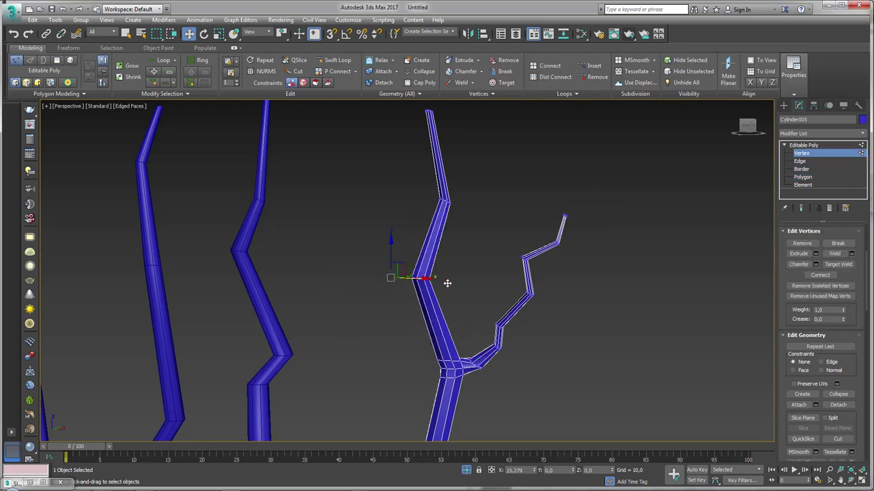
# Clone the side branch's faces upward as a new element of the same mesh.
pyautogui.click(803, 177)
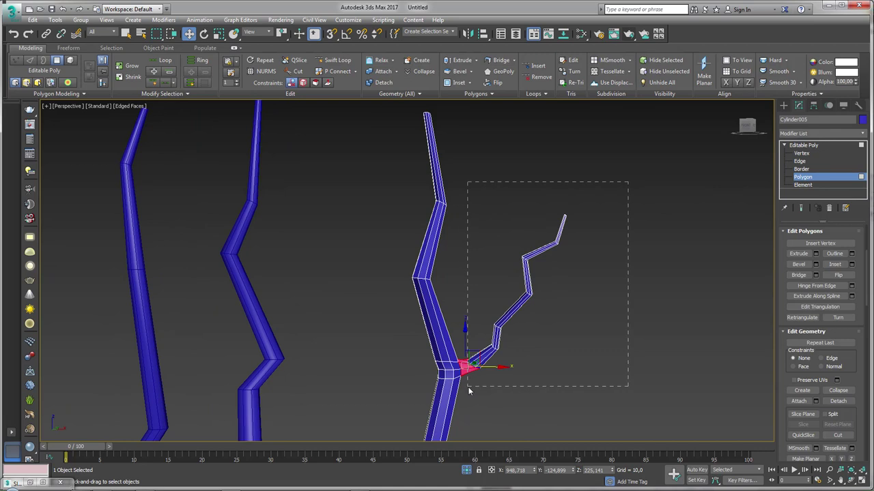
pyautogui.moveTo(471, 386); pyautogui.dragTo(468, 387)
pyautogui.keyDown('alt'); pyautogui.moveTo(498, 371); pyautogui.dragTo(528, 302, button='middle'); pyautogui.keyUp('alt')
pyautogui.keyDown('shift'); pyautogui.moveTo(530, 288); pyautogui.dragTo(489, 207); pyautogui.keyUp('shift')
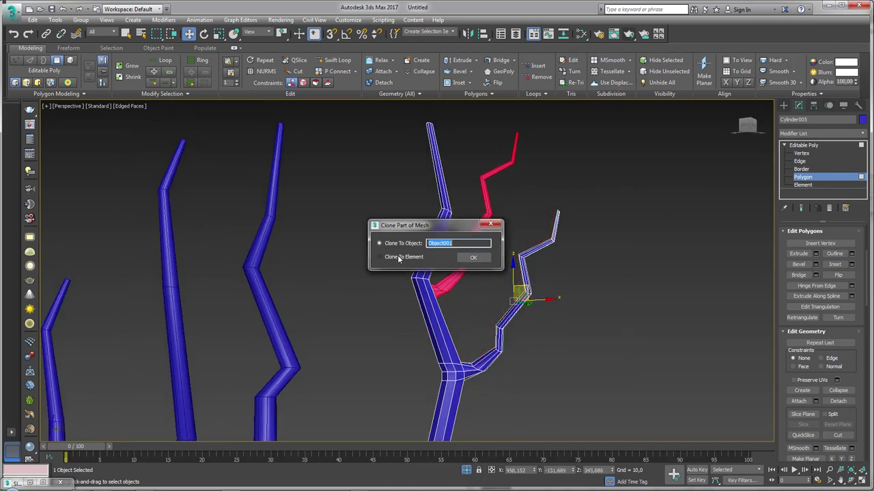
pyautogui.click(400, 257)
pyautogui.click(472, 259)
pyautogui.keyDown('alt'); pyautogui.moveTo(473, 259); pyautogui.dragTo(440, 284, button='middle'); pyautogui.keyUp('alt')
pyautogui.scroll(4, 439, 284)
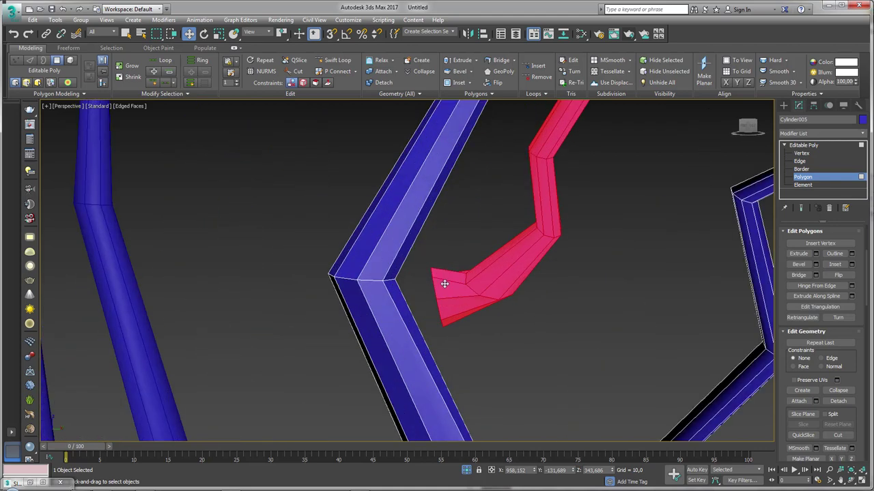
# Delete the base faces of the cloned branch.
pyautogui.moveTo(466, 329); pyautogui.dragTo(511, 330)
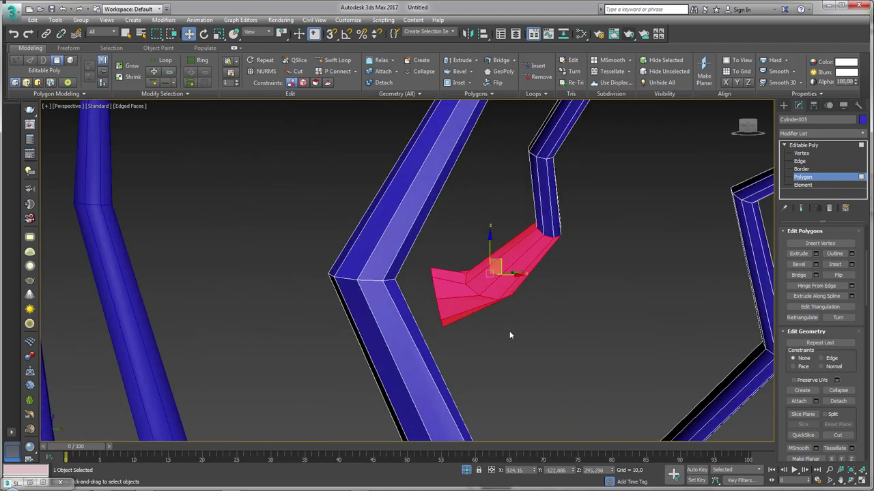
pyautogui.press('Delete')
pyautogui.moveTo(509, 330); pyautogui.dragTo(537, 310, button='middle')
pyautogui.scroll(-4, 538, 309)
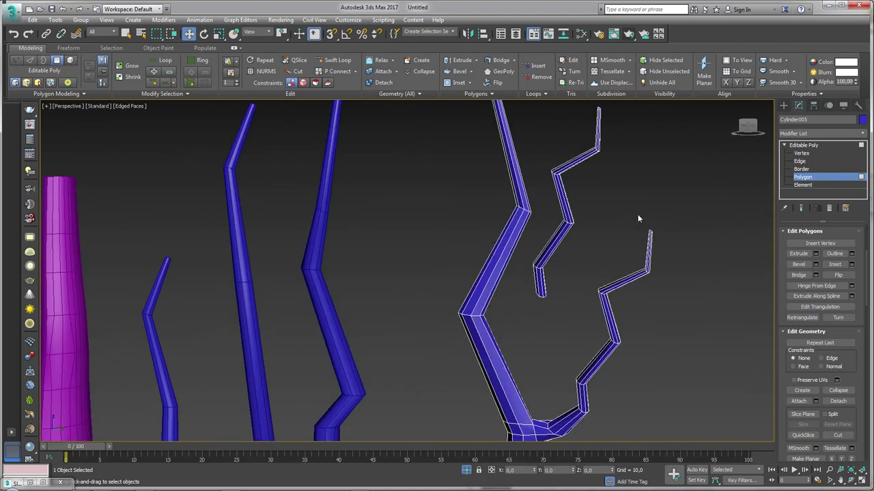
pyautogui.click(802, 184)
# Rotate and scale the cloned branch element.
pyautogui.moveTo(623, 221); pyautogui.dragTo(556, 232)
pyautogui.press('e')
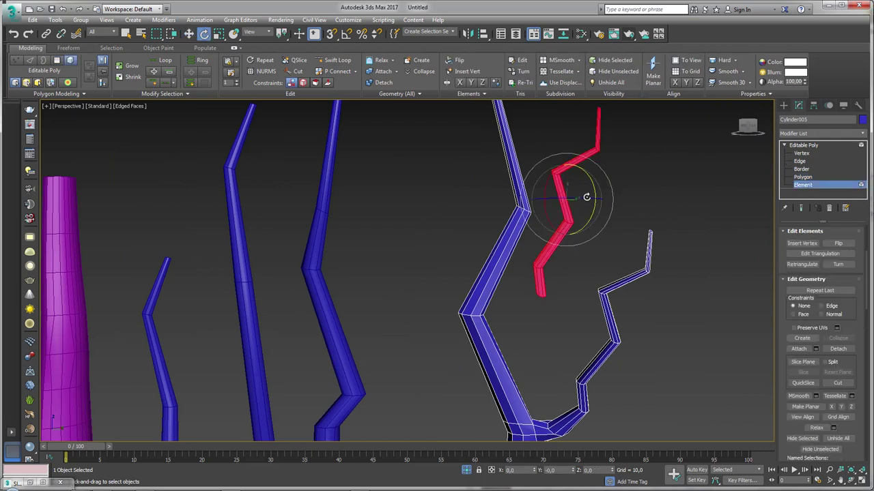
pyautogui.moveTo(572, 181)
pyautogui.mouseDown()
pyautogui.moveTo(577, 170)
pyautogui.moveTo(585, 195)
pyautogui.moveTo(622, 227)
pyautogui.mouseUp()
pyautogui.press('r')
pyautogui.press('e')
pyautogui.press('w')
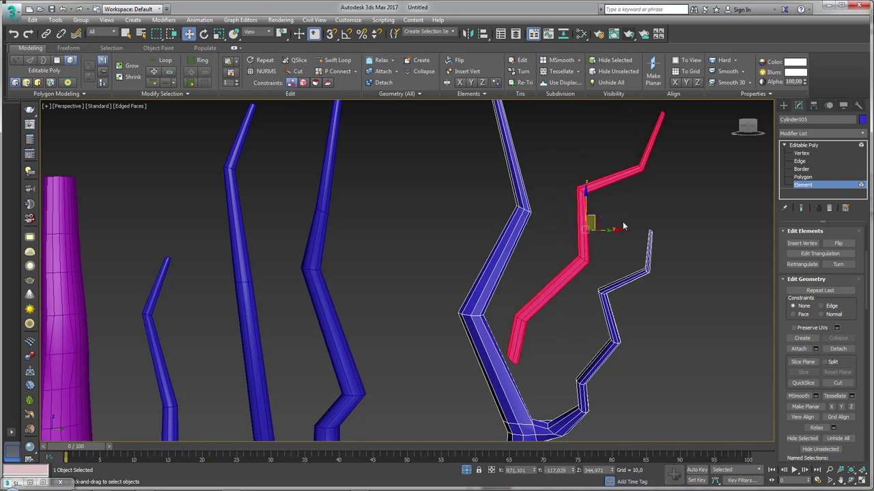
# Rotate the cloned branch a bit more so it leans against the main stem.
pyautogui.keyDown('alt'); pyautogui.moveTo(622, 227); pyautogui.dragTo(542, 254, button='middle'); pyautogui.keyUp('alt')
pyautogui.press('e')
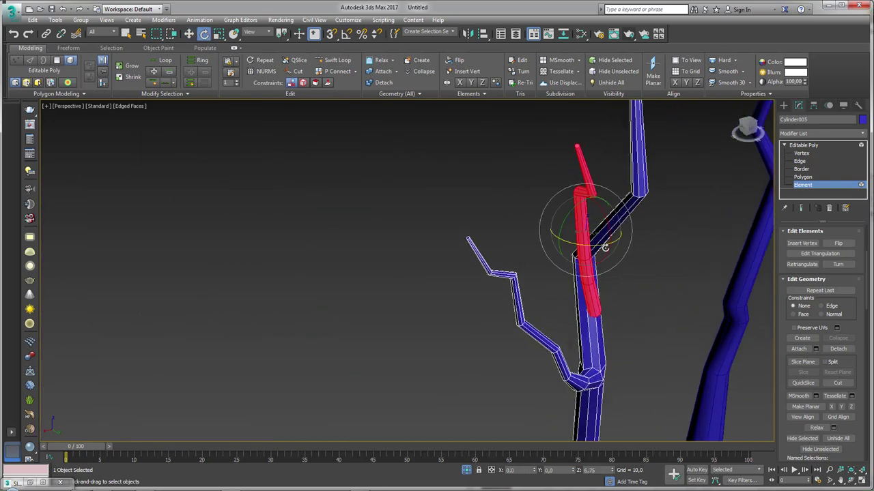
pyautogui.moveTo(605, 247); pyautogui.dragTo(608, 248)
pyautogui.press('w')
pyautogui.moveTo(608, 248)
pyautogui.keyDown('alt'); pyautogui.mouseDown(button='middle')
pyautogui.moveTo(621, 317)
pyautogui.moveTo(556, 361)
pyautogui.mouseUp(button='middle'); pyautogui.keyUp('alt')
pyautogui.scroll(3, 622, 319)
pyautogui.scroll(-3, 544, 294)
pyautogui.scroll(-3, 495, 226)
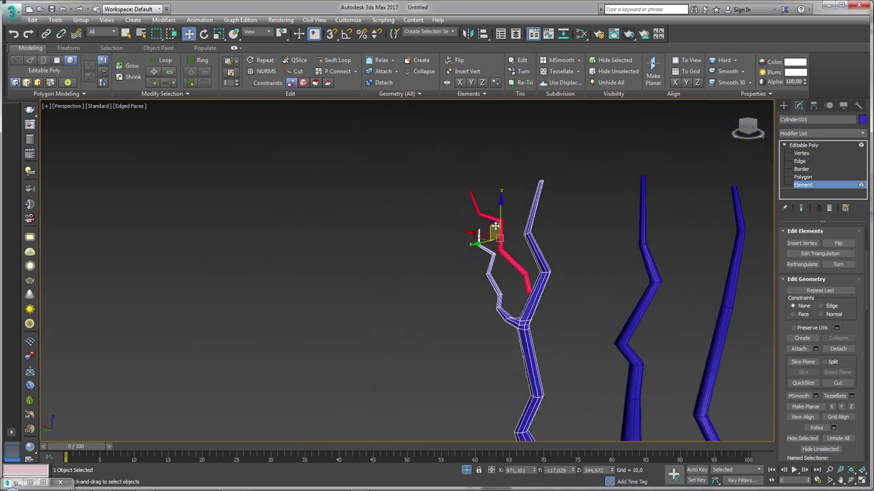
pyautogui.scroll(3, 496, 226)
pyautogui.moveTo(497, 244)
pyautogui.keyDown('alt'); pyautogui.mouseDown(button='middle')
pyautogui.moveTo(614, 358)
pyautogui.moveTo(673, 250)
pyautogui.mouseUp(button='middle'); pyautogui.keyUp('alt')
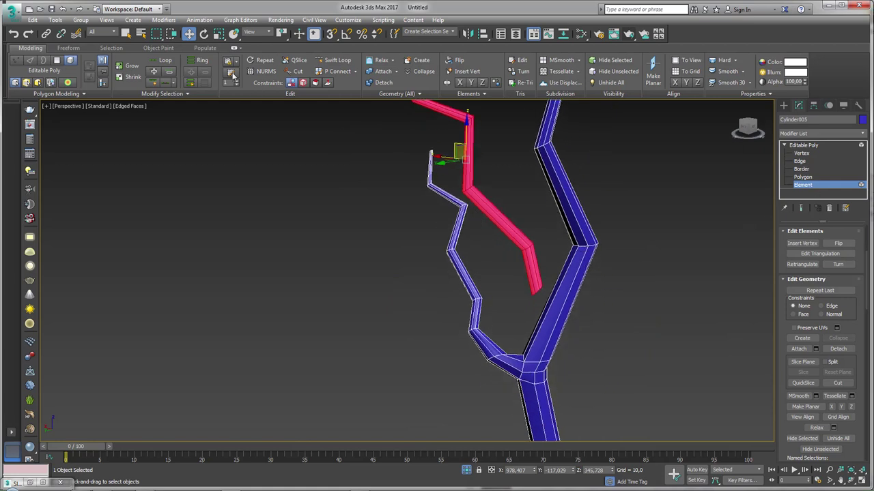
# Add two Swift Loop edge loops across the trunk.
pyautogui.click(337, 60)
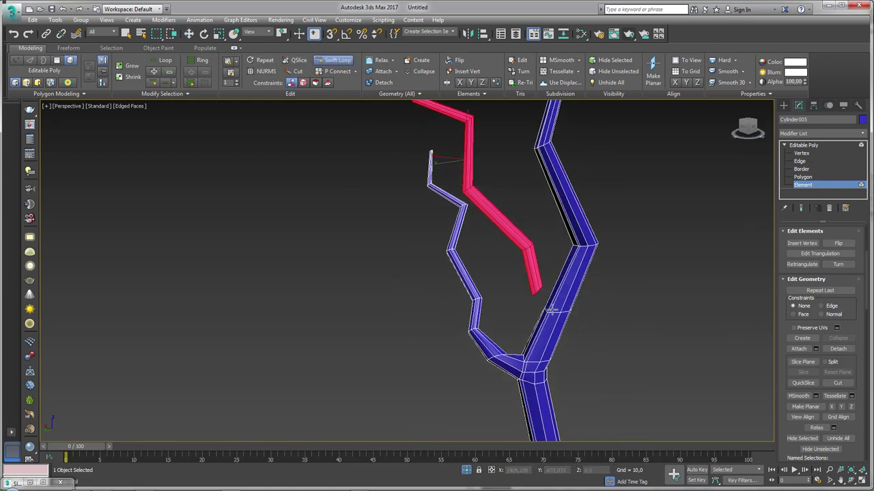
pyautogui.scroll(2, 551, 311)
pyautogui.click(561, 297)
pyautogui.click(556, 306)
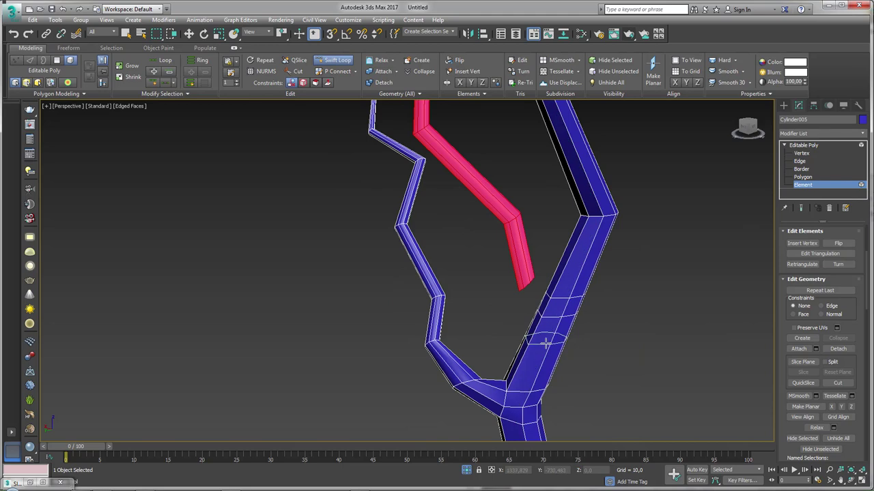
pyautogui.rightClick(546, 344)
pyautogui.moveTo(546, 343)
pyautogui.keyDown('alt'); pyautogui.mouseDown(button='middle')
pyautogui.moveTo(566, 275)
pyautogui.moveTo(523, 234)
pyautogui.mouseUp(button='middle'); pyautogui.keyUp('alt')
pyautogui.click(801, 154)
# Connect four trunk vertices beside the branch, then remove the edges around the central vertex.
pyautogui.click(518, 226)
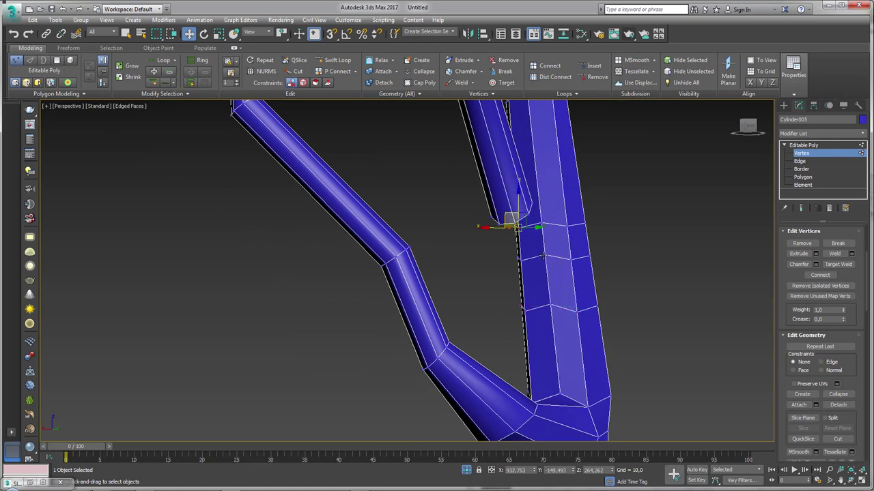
pyautogui.keyDown('ctrl'); pyautogui.click(543, 255); pyautogui.keyUp('ctrl')
pyautogui.click(544, 254)
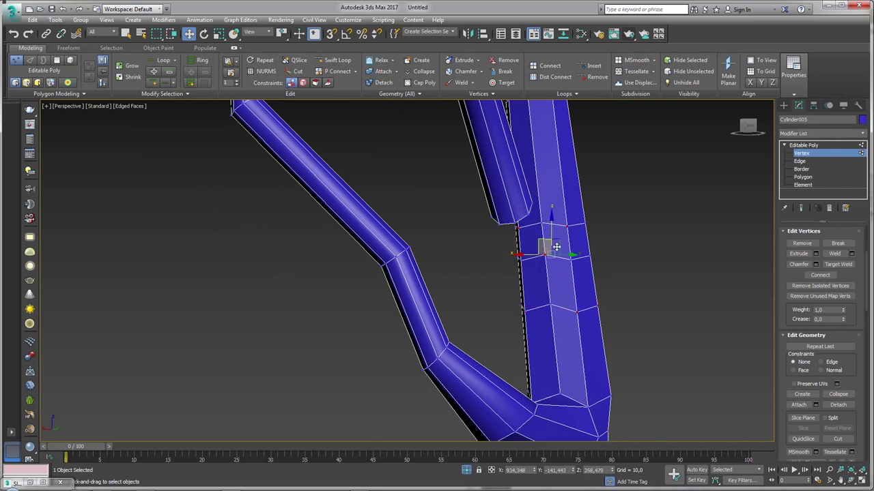
pyautogui.keyDown('ctrl'); pyautogui.click(525, 311); pyautogui.keyUp('ctrl')
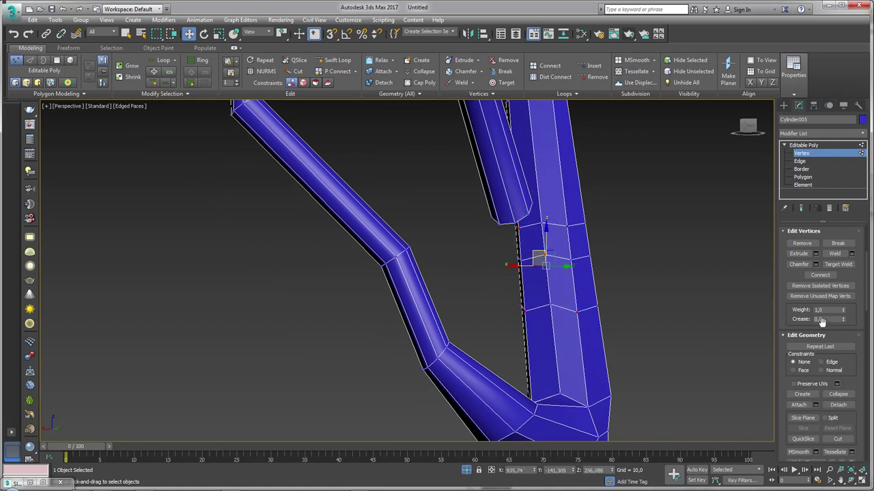
pyautogui.click(820, 274)
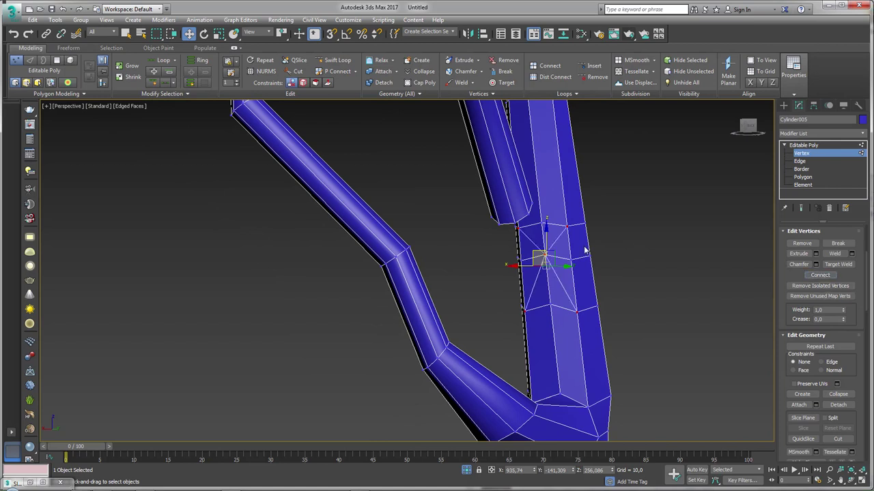
pyautogui.click(544, 255)
pyautogui.moveTo(785, 241); pyautogui.dragTo(785, 360)
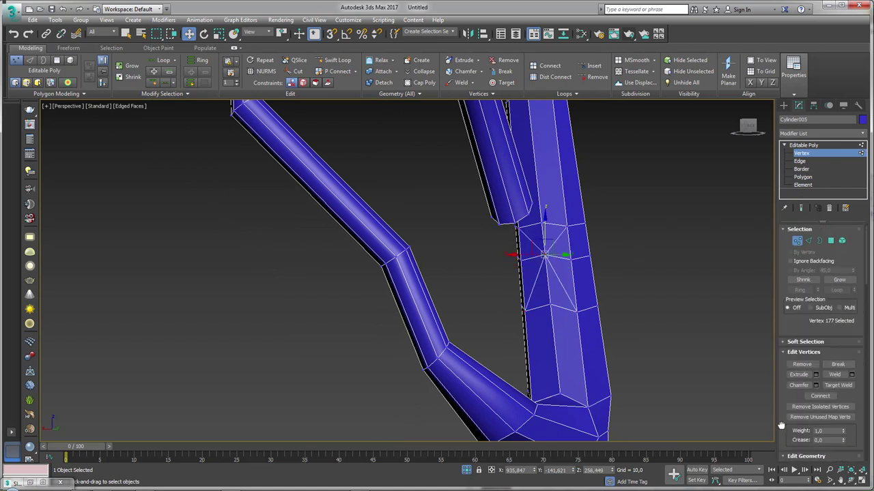
pyautogui.keyDown('ctrl'); pyautogui.click(808, 239); pyautogui.keyUp('ctrl')
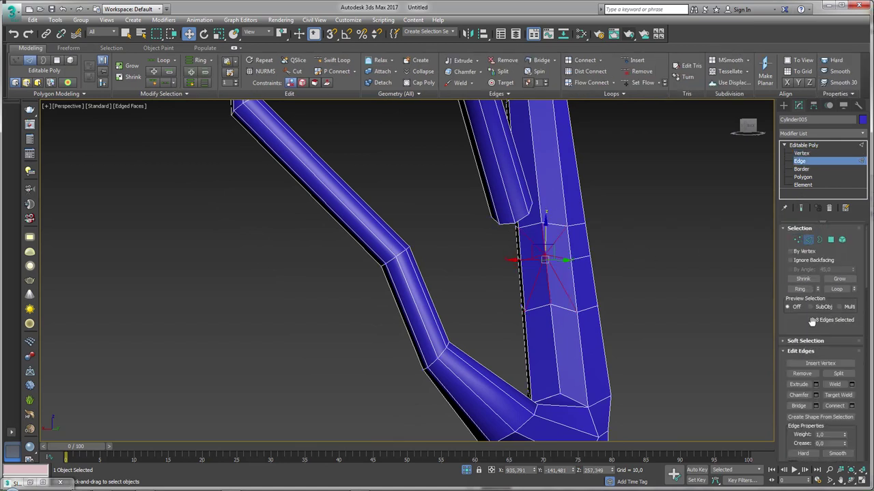
pyautogui.click(802, 374)
# Turn the trunk face toward the branch into a GeoPoly octagon and delete it.
pyautogui.click(831, 239)
pyautogui.click(550, 255)
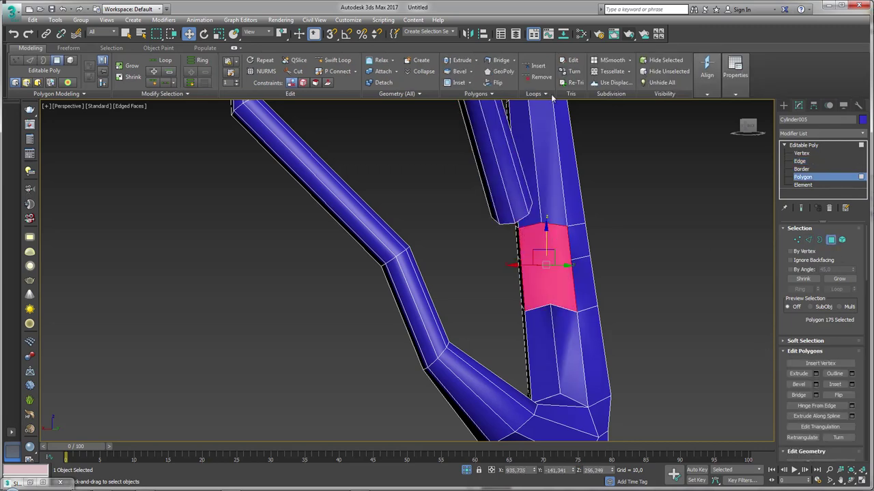
pyautogui.click(500, 71)
pyautogui.moveTo(534, 288)
pyautogui.keyDown('alt'); pyautogui.mouseDown(button='middle')
pyautogui.moveTo(612, 253)
pyautogui.moveTo(579, 255)
pyautogui.mouseUp(button='middle'); pyautogui.keyUp('alt')
pyautogui.press('Delete')
# Bridge the octagonal hole's border to the upper branch's open end.
pyautogui.click(820, 239)
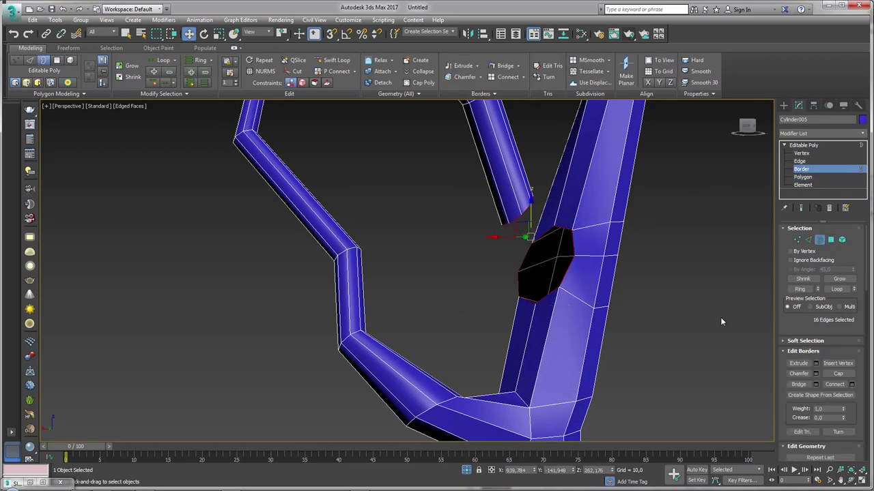
pyautogui.click(798, 385)
pyautogui.moveTo(655, 327)
pyautogui.keyDown('alt'); pyautogui.mouseDown(button='middle')
pyautogui.moveTo(604, 326)
pyautogui.moveTo(601, 292)
pyautogui.moveTo(612, 322)
pyautogui.moveTo(648, 367)
pyautogui.moveTo(643, 327)
pyautogui.moveTo(430, 220)
pyautogui.moveTo(576, 306)
pyautogui.mouseUp(button='middle'); pyautogui.keyUp('alt')
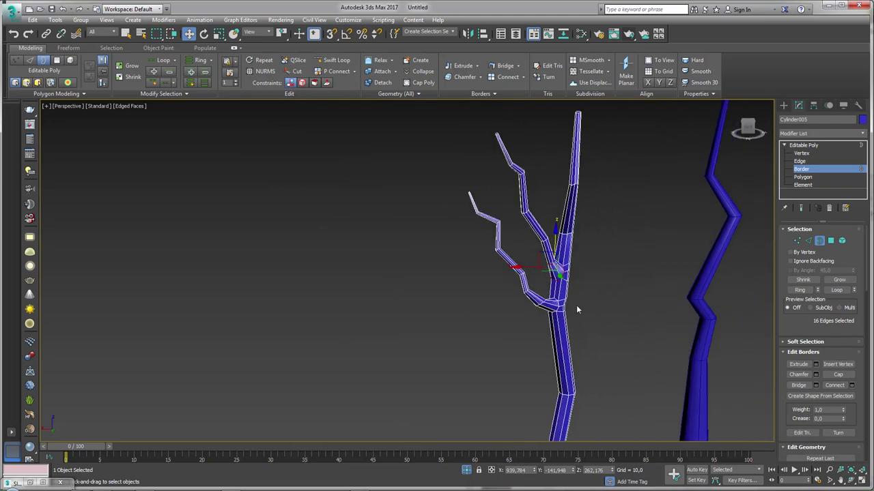
pyautogui.scroll(2, 576, 310)
pyautogui.scroll(-4, 607, 297)
pyautogui.scroll(2, 761, 244)
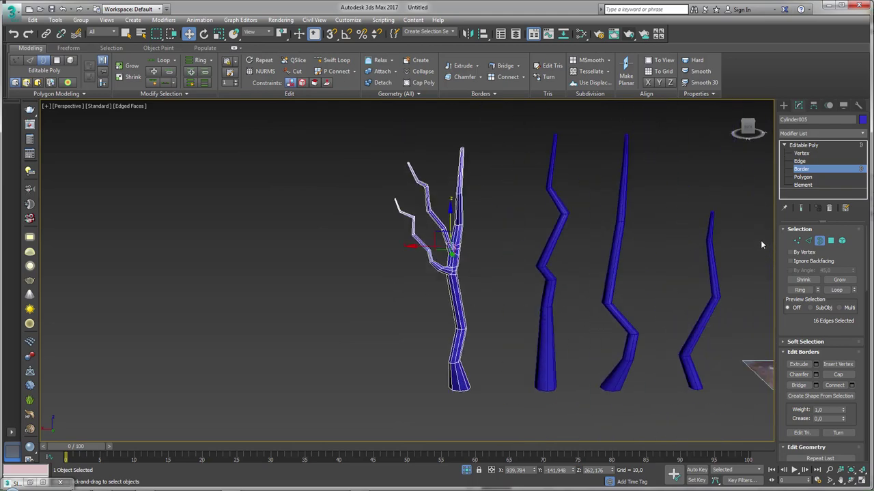
# Clone a bent trunk as a copy, then shrink and tilt it to branch size.
pyautogui.click(807, 145)
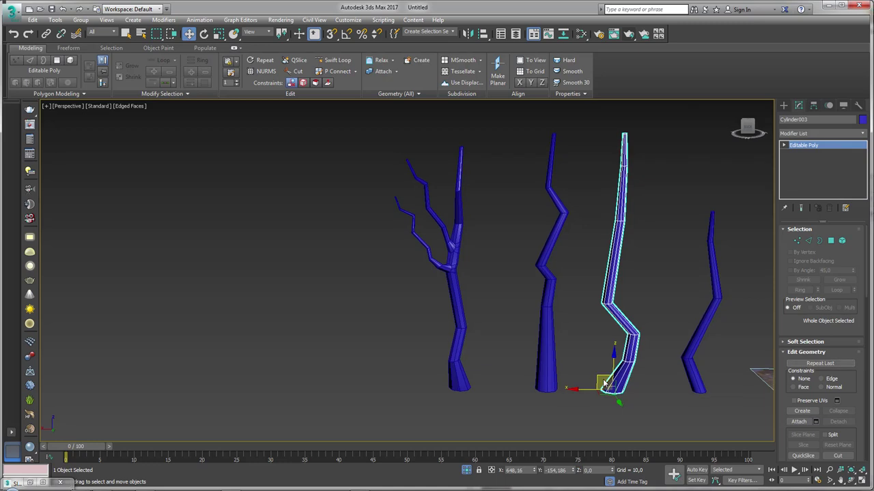
pyautogui.moveTo(622, 354)
pyautogui.keyDown('shift'); pyautogui.mouseDown()
pyautogui.moveTo(512, 235)
pyautogui.moveTo(524, 348)
pyautogui.mouseUp(); pyautogui.keyUp('shift')
pyautogui.click(437, 289)
pyautogui.press('r')
pyautogui.press('e')
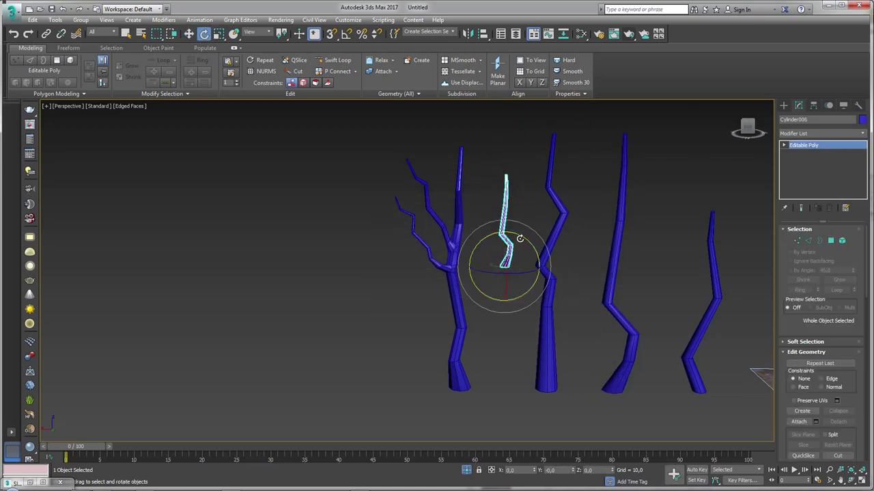
pyautogui.moveTo(519, 238)
pyautogui.mouseDown()
pyautogui.moveTo(540, 247)
pyautogui.moveTo(464, 269)
pyautogui.mouseUp()
pyautogui.press('w')
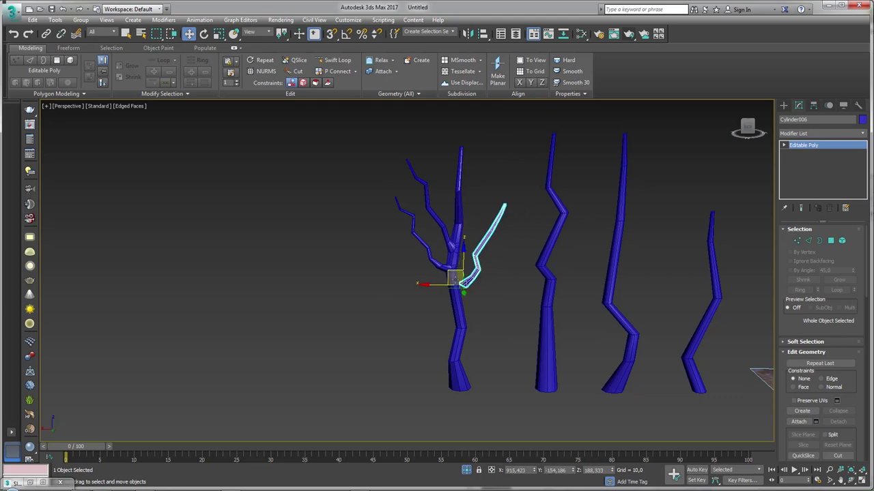
# Select the new branch as an element and move it beside the main trunk.
pyautogui.scroll(3, 471, 276)
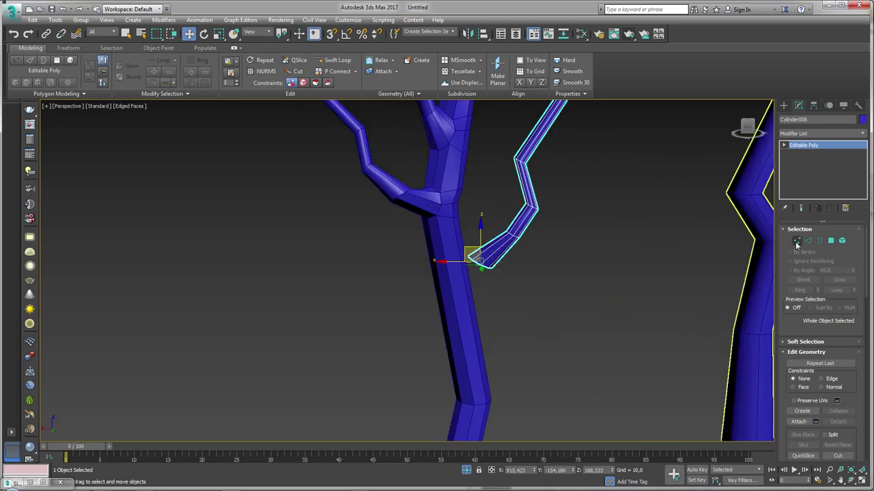
pyautogui.click(796, 241)
pyautogui.moveTo(501, 260)
pyautogui.keyDown('alt'); pyautogui.mouseDown(button='middle')
pyautogui.moveTo(491, 244)
pyautogui.moveTo(527, 278)
pyautogui.moveTo(428, 261)
pyautogui.moveTo(396, 282)
pyautogui.mouseUp(button='middle'); pyautogui.keyUp('alt')
pyautogui.click(841, 240)
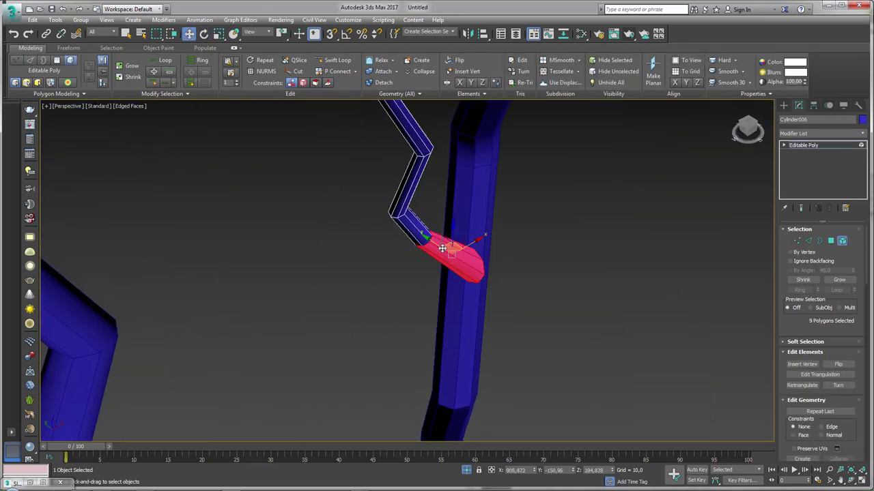
pyautogui.click(426, 251)
pyautogui.moveTo(425, 251)
pyautogui.keyDown('alt'); pyautogui.mouseDown(button='middle')
pyautogui.moveTo(447, 278)
pyautogui.moveTo(394, 242)
pyautogui.mouseUp(button='middle'); pyautogui.keyUp('alt')
pyautogui.moveTo(394, 243); pyautogui.dragTo(351, 221)
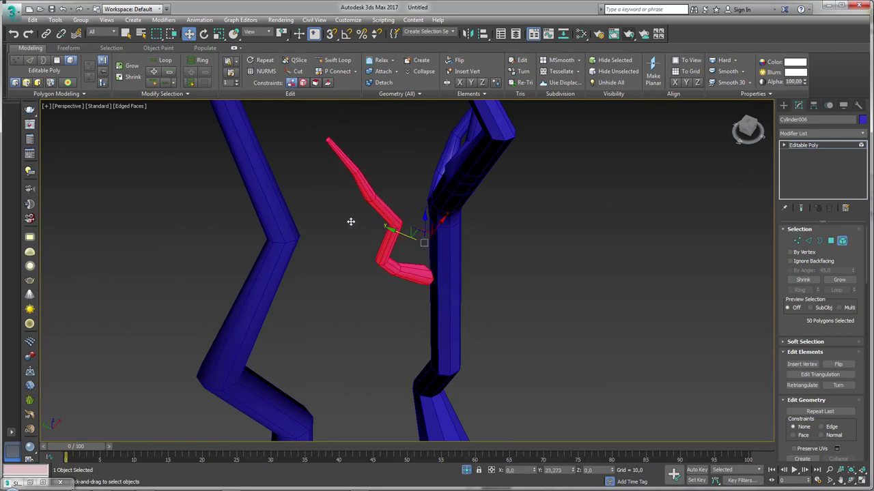
pyautogui.moveTo(396, 230); pyautogui.dragTo(425, 214, button='middle')
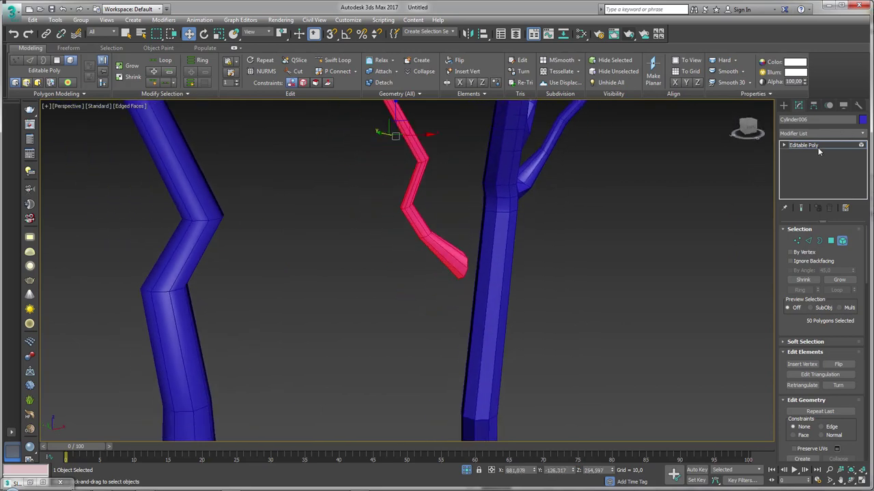
pyautogui.click(818, 148)
pyautogui.click(505, 264)
pyautogui.scroll(2, 515, 261)
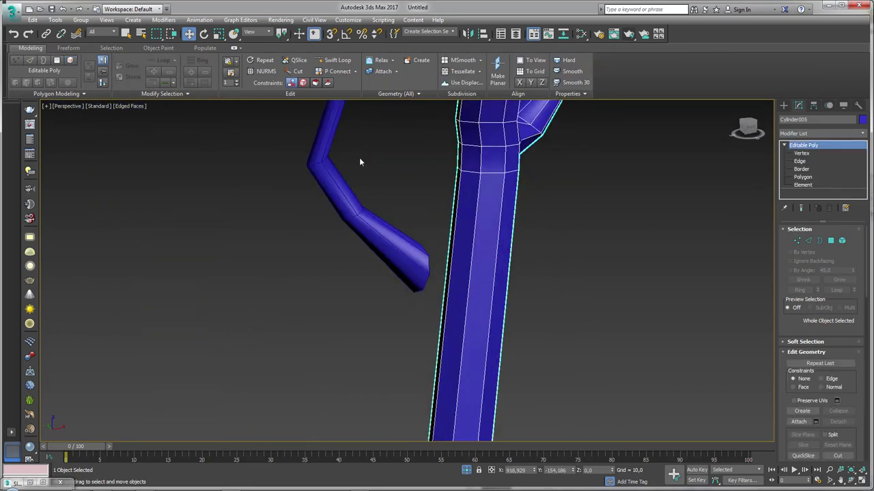
# Add two Swift Loop edge loops across the trunk below the branch.
pyautogui.click(326, 62)
pyautogui.click(470, 274)
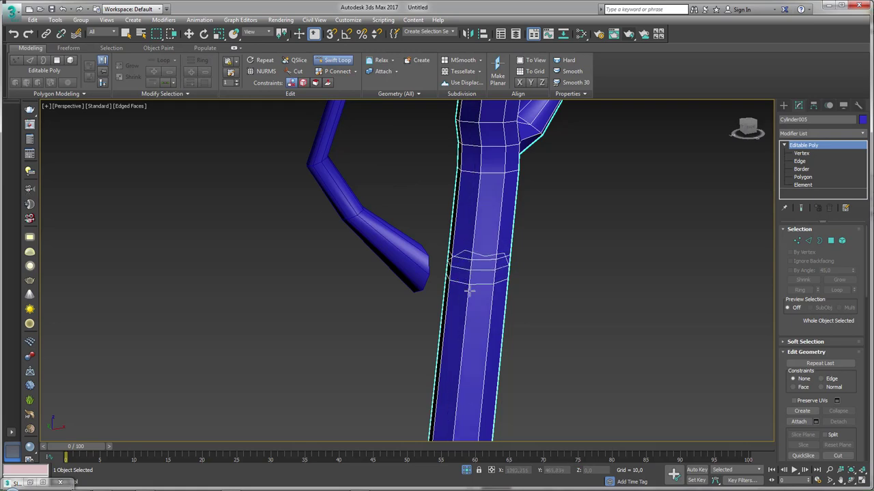
pyautogui.click(481, 355)
pyautogui.press('w')
pyautogui.moveTo(492, 335); pyautogui.dragTo(545, 205, button='middle')
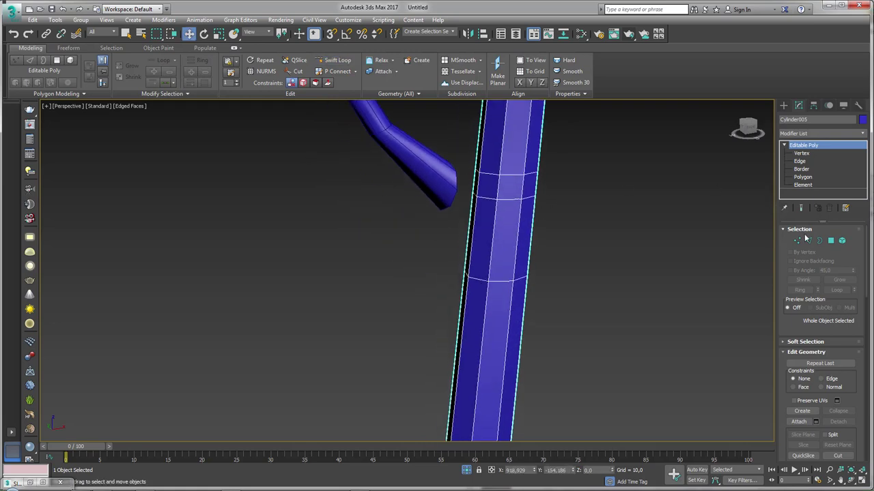
# Connect five vertices below the branch with new edges.
pyautogui.click(797, 241)
pyautogui.click(480, 172)
pyautogui.moveTo(494, 228)
pyautogui.keyDown('alt'); pyautogui.mouseDown(button='middle')
pyautogui.moveTo(534, 215)
pyautogui.moveTo(491, 205)
pyautogui.mouseUp(button='middle'); pyautogui.keyUp('alt')
pyautogui.click(480, 196)
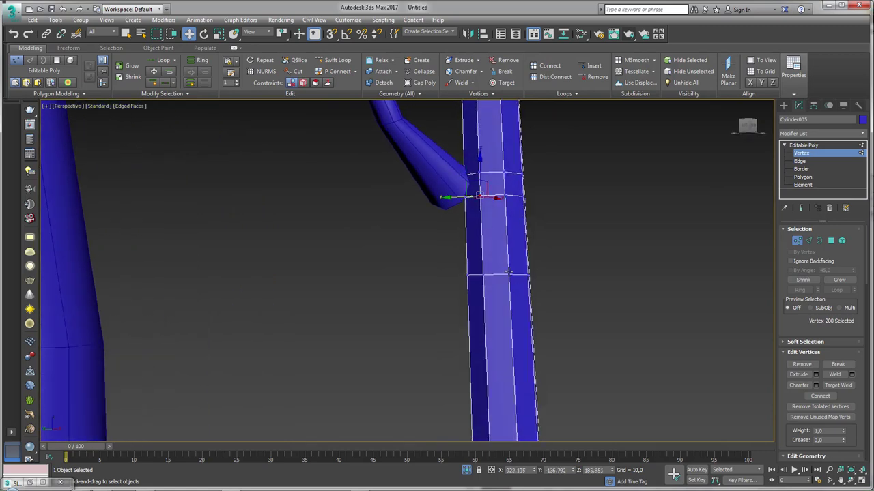
pyautogui.keyDown('ctrl'); pyautogui.click(508, 272); pyautogui.keyUp('ctrl')
pyautogui.moveTo(509, 272)
pyautogui.keyDown('alt'); pyautogui.mouseDown(button='middle')
pyautogui.moveTo(491, 168)
pyautogui.moveTo(488, 191)
pyautogui.mouseUp(button='middle'); pyautogui.keyUp('alt')
pyautogui.keyDown('ctrl'); pyautogui.click(484, 183); pyautogui.keyUp('ctrl')
pyautogui.keyDown('ctrl'); pyautogui.click(506, 282); pyautogui.keyUp('ctrl')
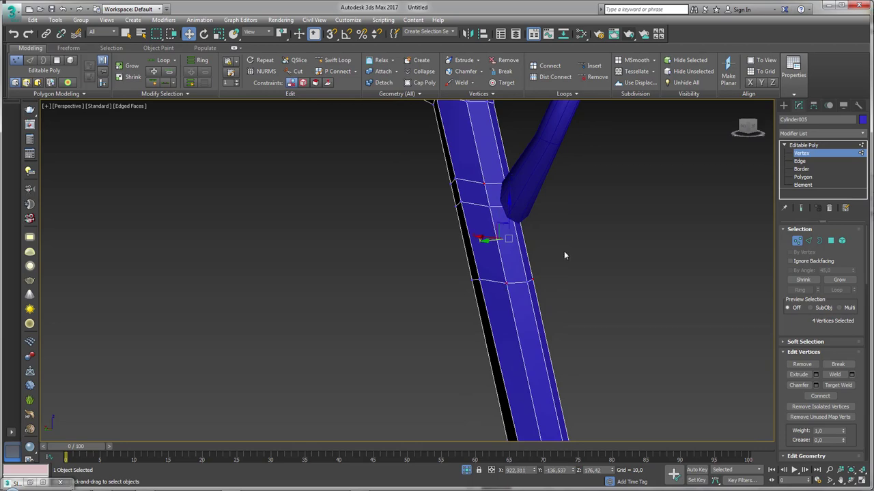
pyautogui.keyDown('alt'); pyautogui.moveTo(564, 250); pyautogui.dragTo(536, 221, button='middle'); pyautogui.keyUp('alt')
pyautogui.keyDown('ctrl'); pyautogui.click(533, 185); pyautogui.keyUp('ctrl')
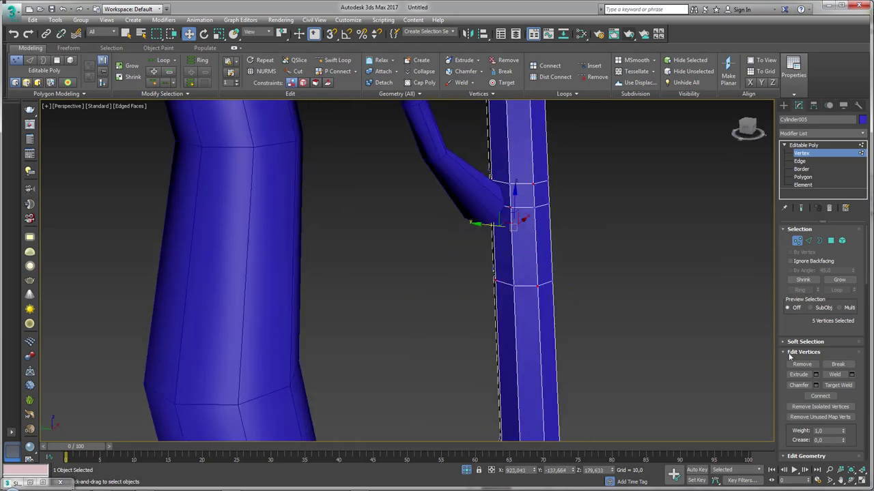
pyautogui.click(819, 396)
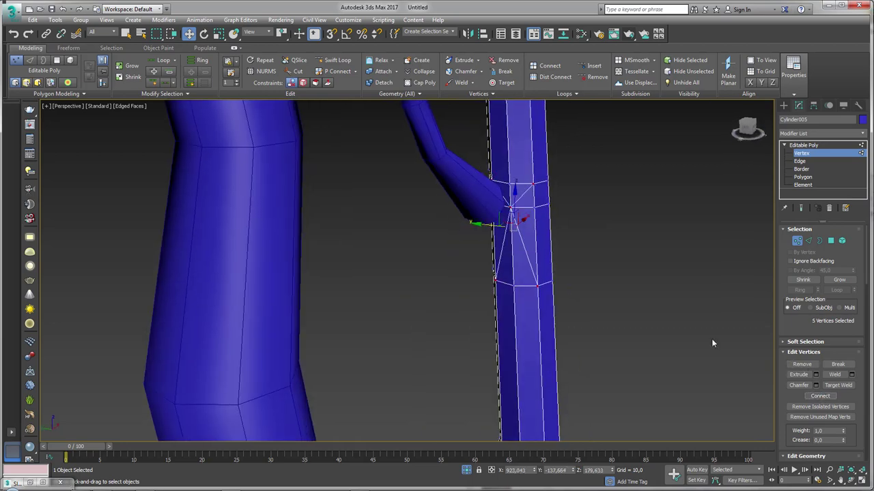
# Remove the new edges and select the merged face under the branch.
pyautogui.click(808, 241)
pyautogui.click(801, 374)
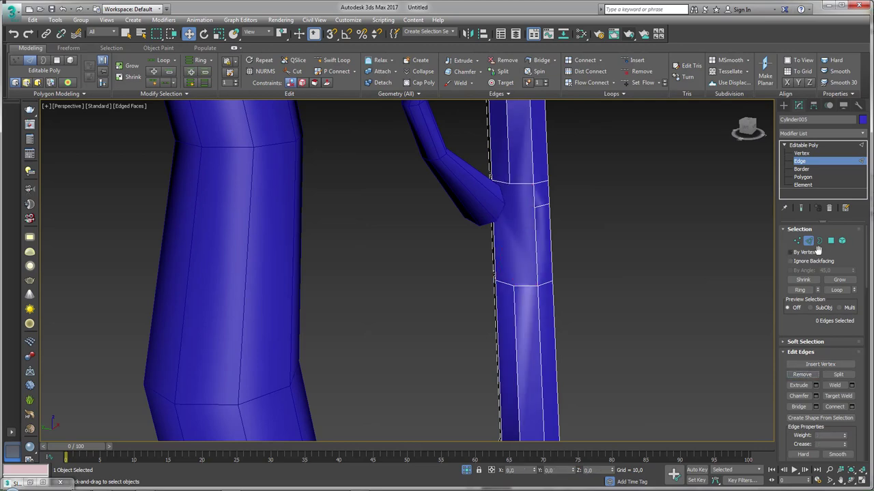
pyautogui.click(831, 241)
pyautogui.click(512, 238)
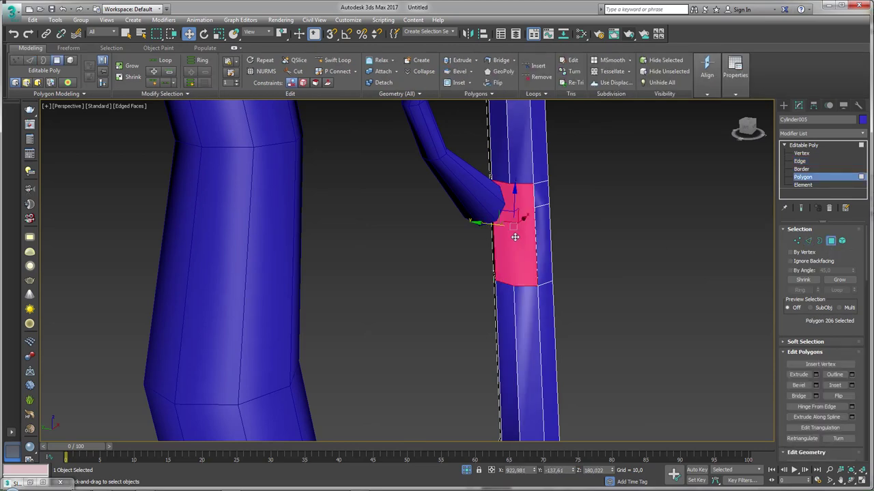
pyautogui.keyDown('alt'); pyautogui.moveTo(625, 260); pyautogui.dragTo(450, 203, button='middle'); pyautogui.keyUp('alt')
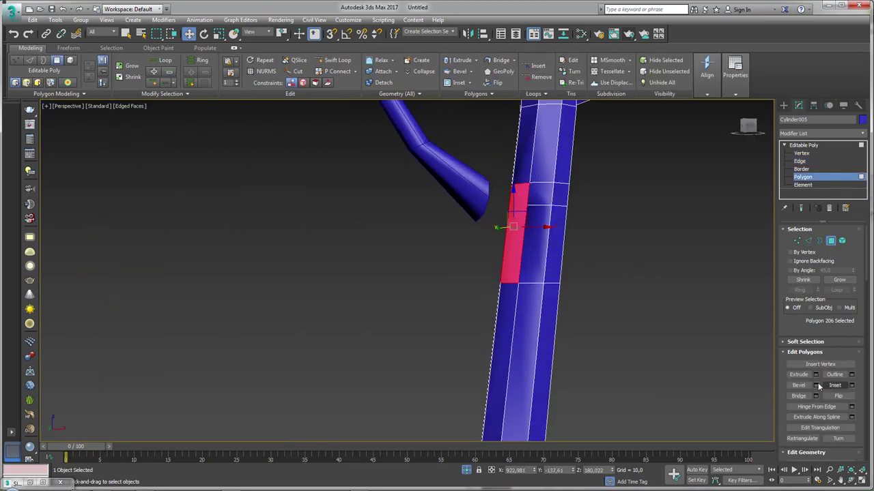
pyautogui.moveTo(787, 336); pyautogui.dragTo(787, 161)
# Attach the branch to the trunk and select the faces around the branch end.
pyautogui.click(798, 346)
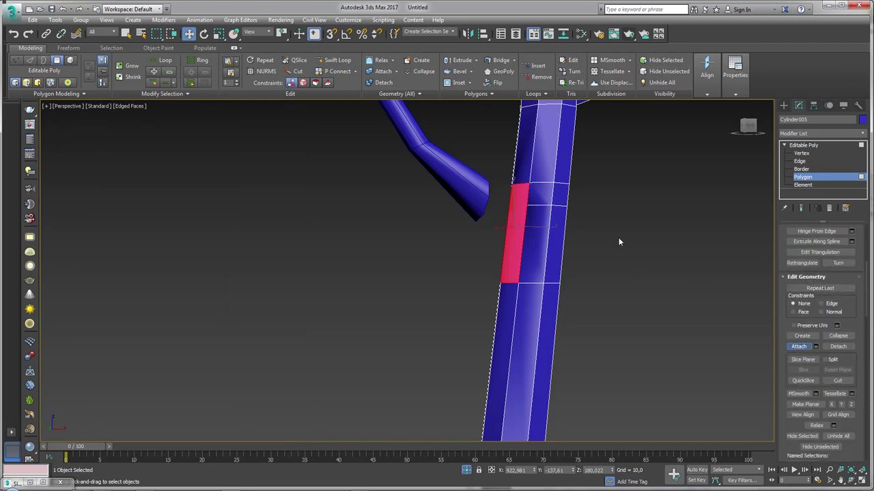
pyautogui.click(448, 183)
pyautogui.press('w')
pyautogui.moveTo(507, 224)
pyautogui.keyDown('alt'); pyautogui.mouseDown(button='middle')
pyautogui.moveTo(494, 221)
pyautogui.moveTo(493, 206)
pyautogui.mouseUp(button='middle'); pyautogui.keyUp('alt')
pyautogui.click(493, 205)
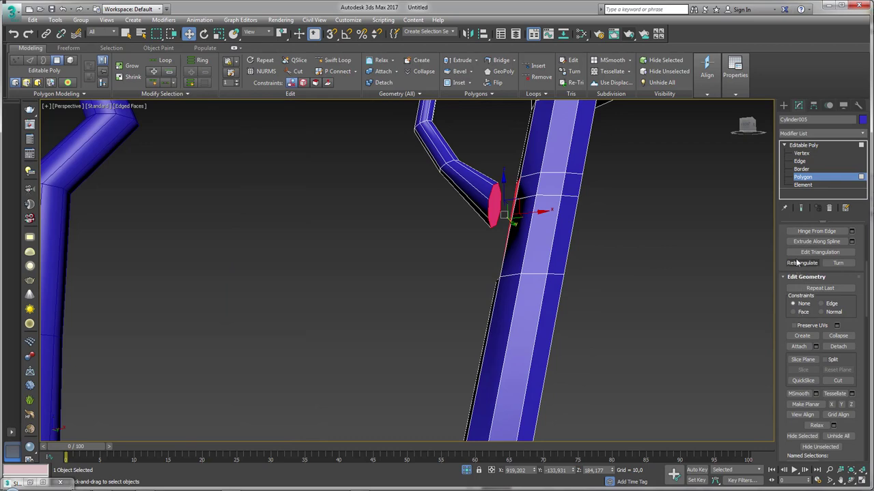
pyautogui.scroll(4, 792, 307)
pyautogui.keyDown('ctrl'); pyautogui.click(520, 258); pyautogui.keyUp('ctrl')
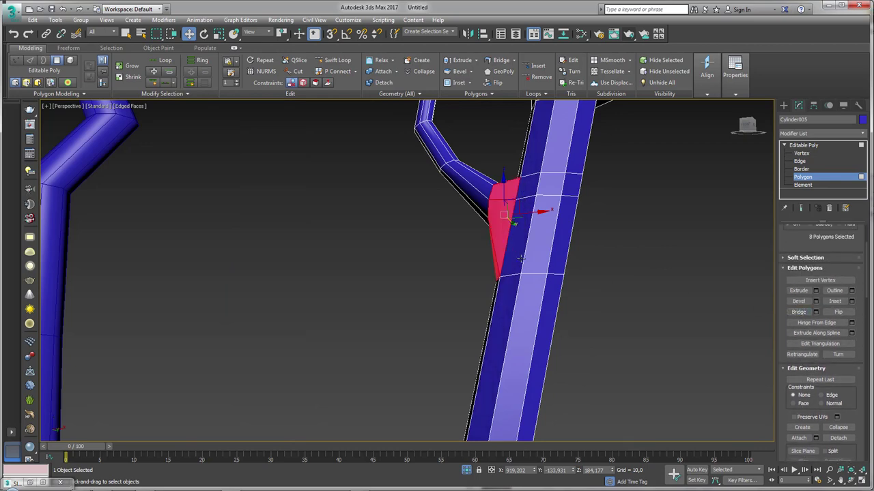
pyautogui.scroll(-2, 583, 276)
pyautogui.scroll(-4, 583, 276)
pyautogui.click(806, 146)
# Orbit around the row of trees and select the middle tree, Cylinder004.
pyautogui.scroll(-4, 619, 301)
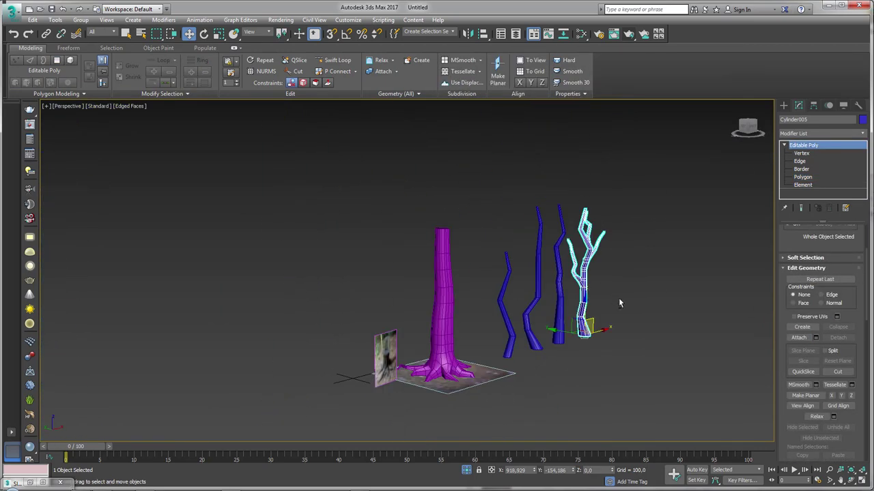
pyautogui.moveTo(619, 303)
pyautogui.keyDown('alt'); pyautogui.mouseDown(button='middle')
pyautogui.moveTo(544, 308)
pyautogui.moveTo(512, 292)
pyautogui.mouseUp(button='middle'); pyautogui.keyUp('alt')
pyautogui.scroll(3, 533, 279)
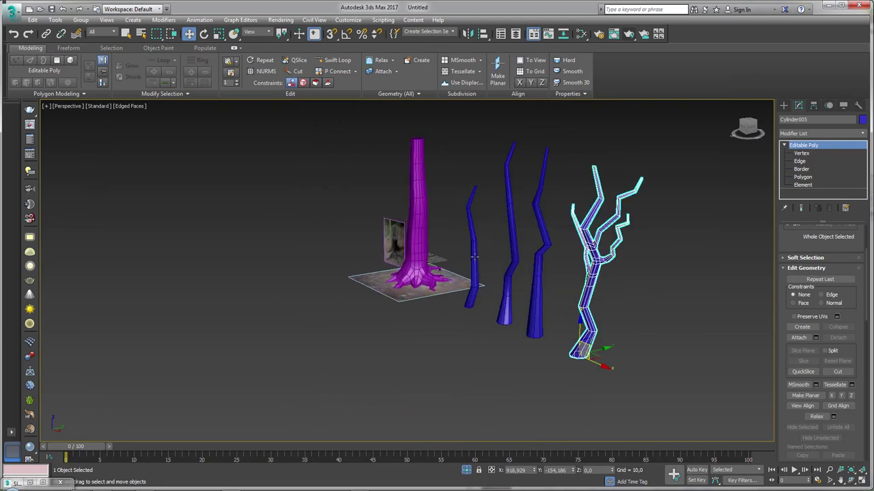
pyautogui.moveTo(500, 247)
pyautogui.keyDown('alt'); pyautogui.mouseDown(button='middle')
pyautogui.moveTo(589, 317)
pyautogui.moveTo(550, 330)
pyautogui.mouseUp(button='middle'); pyautogui.keyUp('alt')
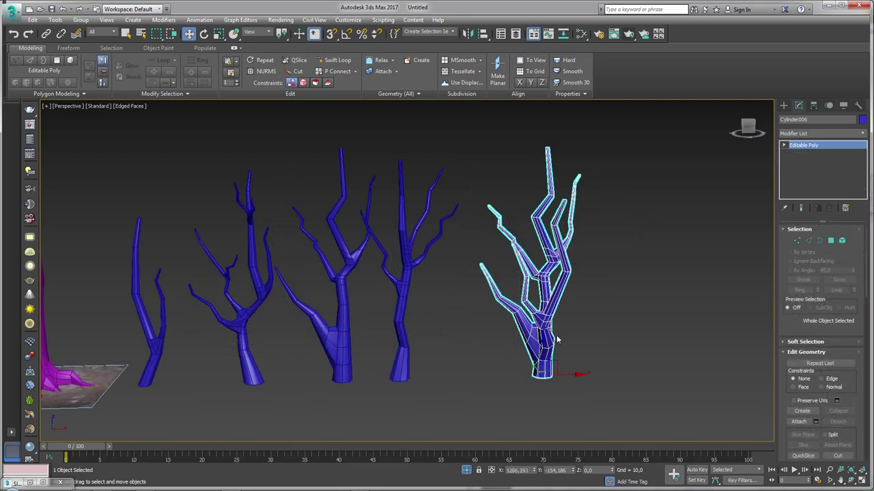
pyautogui.moveTo(284, 342)
pyautogui.mouseDown(button='middle')
pyautogui.moveTo(409, 292)
pyautogui.moveTo(471, 288)
pyautogui.moveTo(464, 313)
pyautogui.mouseUp(button='middle')
pyautogui.scroll(-3, 403, 299)
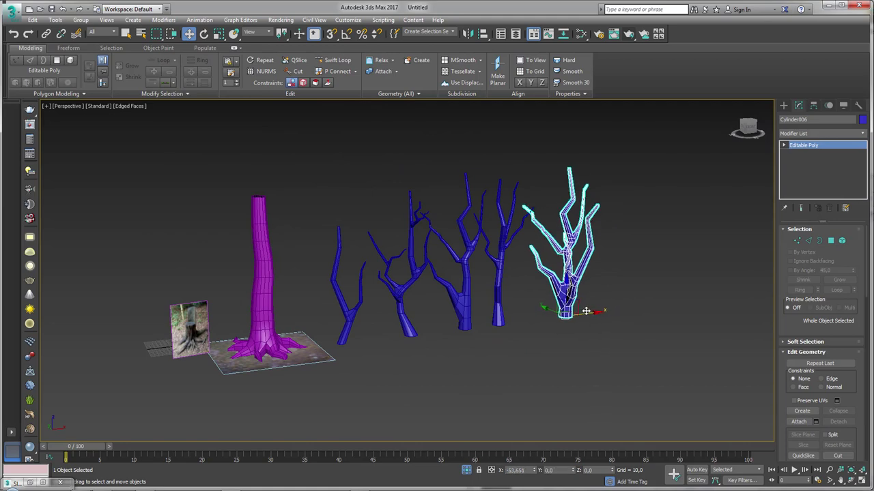
pyautogui.scroll(3, 594, 307)
pyautogui.scroll(2, 563, 297)
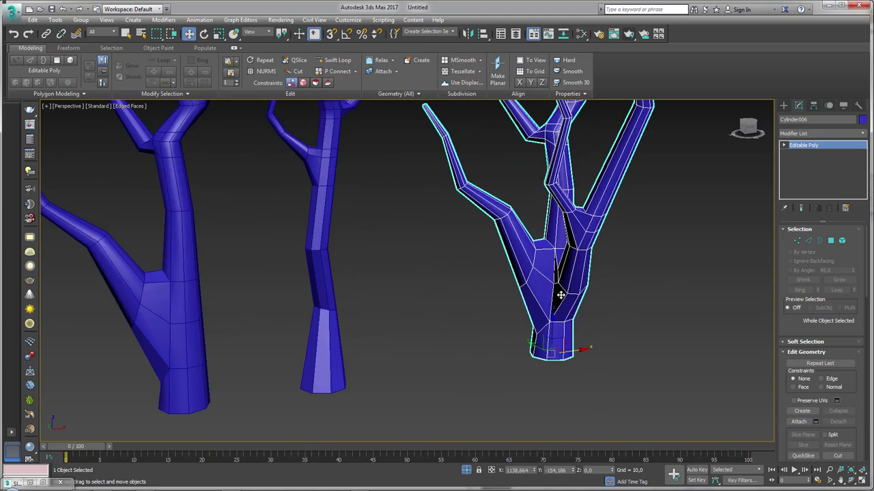
pyautogui.scroll(-3, 536, 300)
pyautogui.moveTo(521, 307)
pyautogui.keyDown('alt'); pyautogui.mouseDown(button='middle')
pyautogui.moveTo(545, 325)
pyautogui.moveTo(531, 285)
pyautogui.moveTo(543, 271)
pyautogui.mouseUp(button='middle'); pyautogui.keyUp('alt')
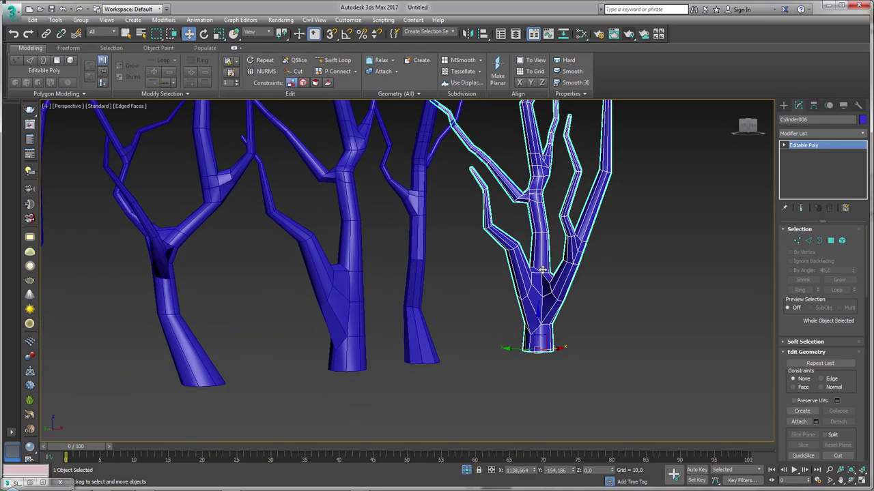
pyautogui.click(326, 200)
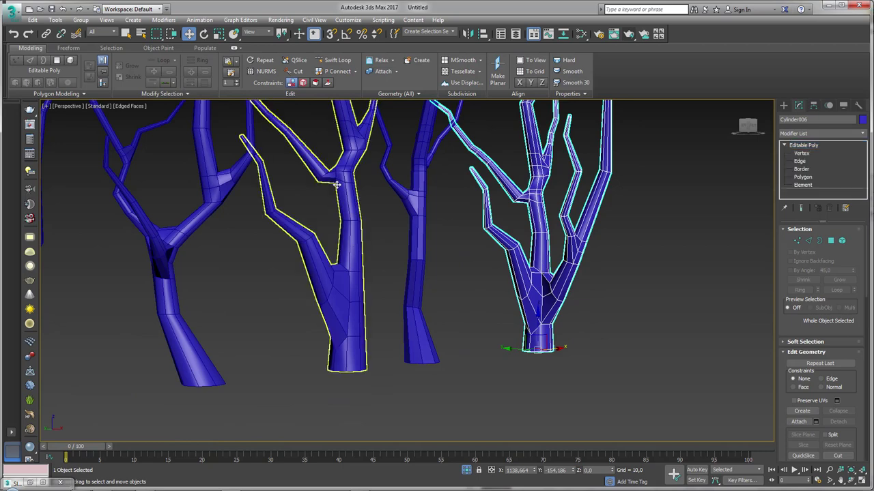
pyautogui.moveTo(318, 161); pyautogui.dragTo(313, 198, button='middle')
# Activate the Freeform Shift brush with falloff 65 and nudge the first branch junction.
pyautogui.click(67, 49)
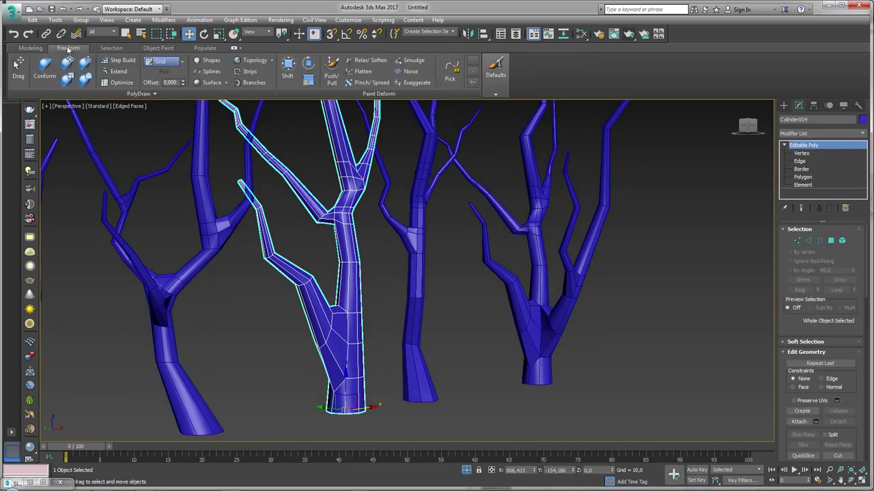
pyautogui.click(288, 68)
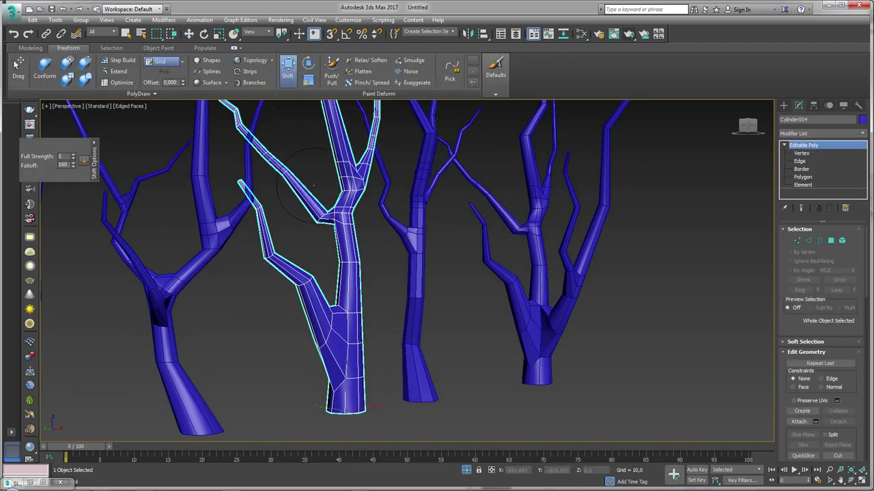
pyautogui.keyDown('alt'); pyautogui.moveTo(308, 178); pyautogui.dragTo(293, 156, button='middle'); pyautogui.keyUp('alt')
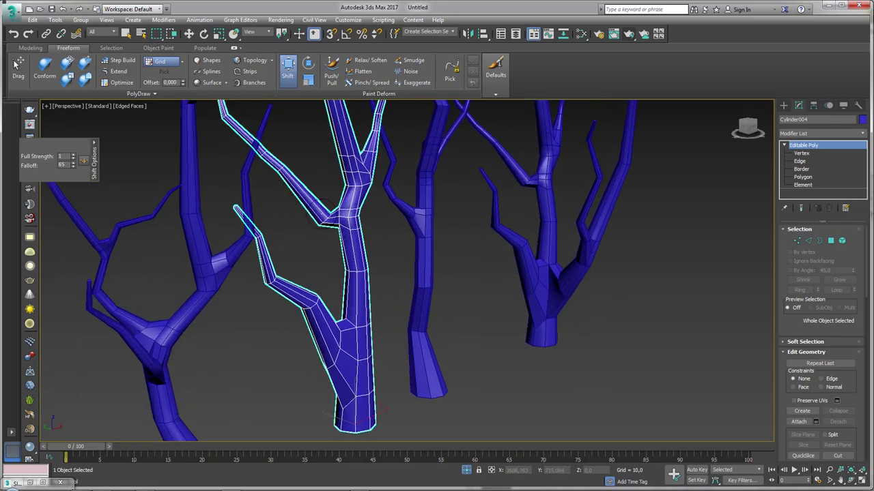
pyautogui.keyDown('ctrl'); pyautogui.keyDown('shift'); pyautogui.moveTo(315, 228); pyautogui.dragTo(320, 224); pyautogui.keyUp('shift'); pyautogui.keyUp('ctrl')
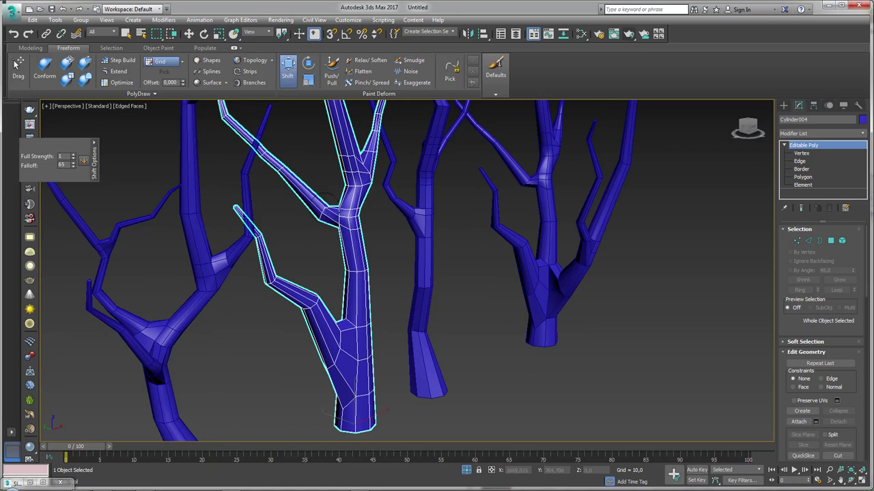
pyautogui.scroll(4, 382, 183)
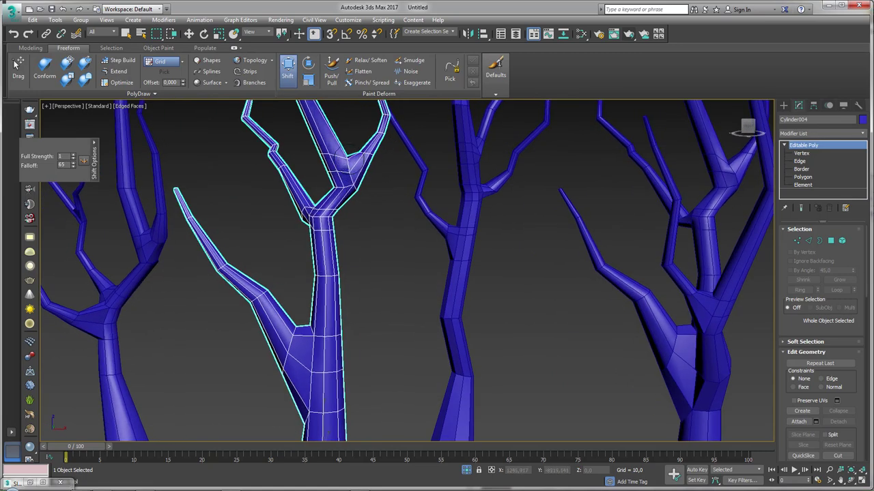
pyautogui.moveTo(373, 192); pyautogui.dragTo(392, 183)
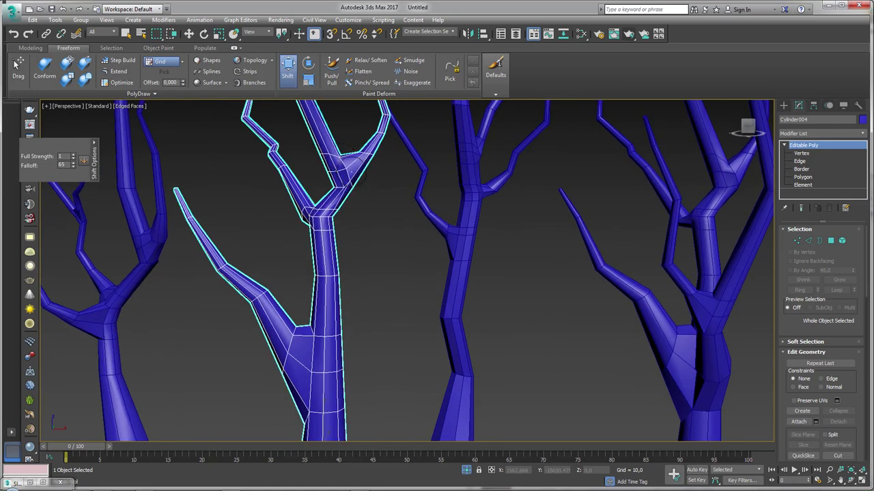
# Reshape a second branch joint on the middle tree, then return to Select and Move.
pyautogui.keyDown('alt'); pyautogui.moveTo(392, 182); pyautogui.dragTo(229, 393, button='middle'); pyautogui.keyUp('alt')
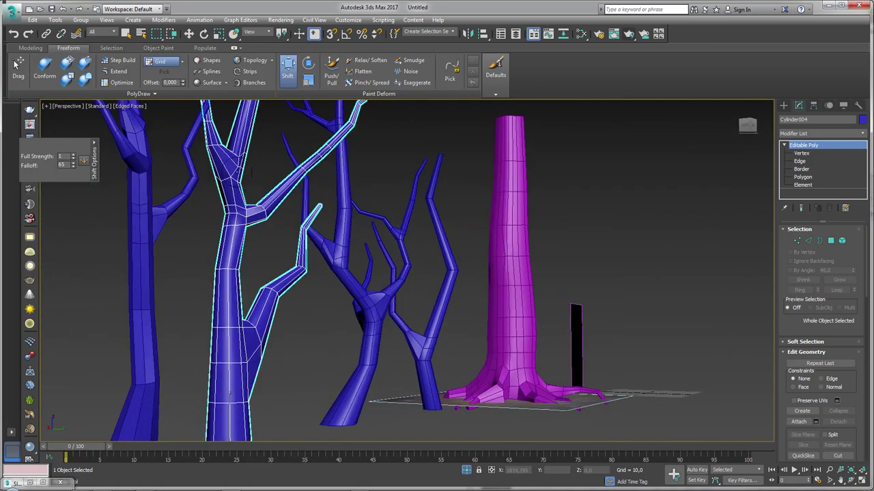
pyautogui.scroll(-3, 229, 392)
pyautogui.keyDown('alt'); pyautogui.moveTo(230, 393); pyautogui.dragTo(237, 311, button='middle'); pyautogui.keyUp('alt')
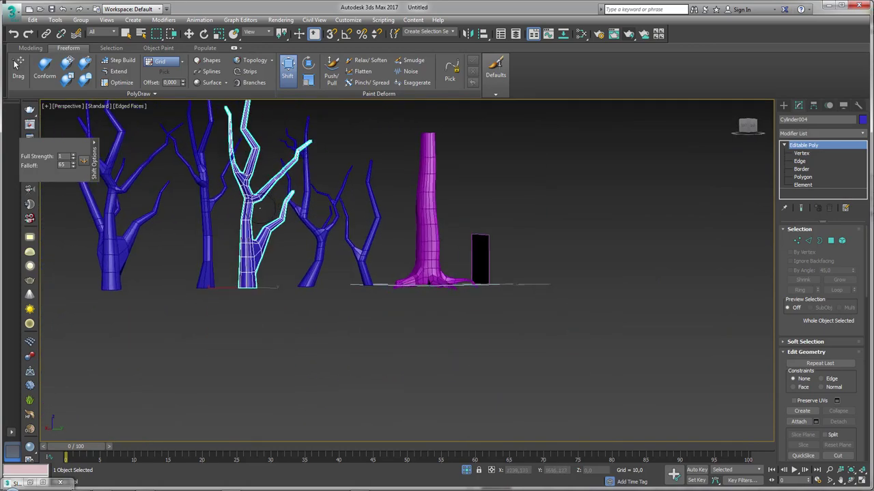
pyautogui.scroll(4, 237, 311)
pyautogui.keyDown('alt'); pyautogui.moveTo(249, 260); pyautogui.dragTo(263, 262, button='middle'); pyautogui.keyUp('alt')
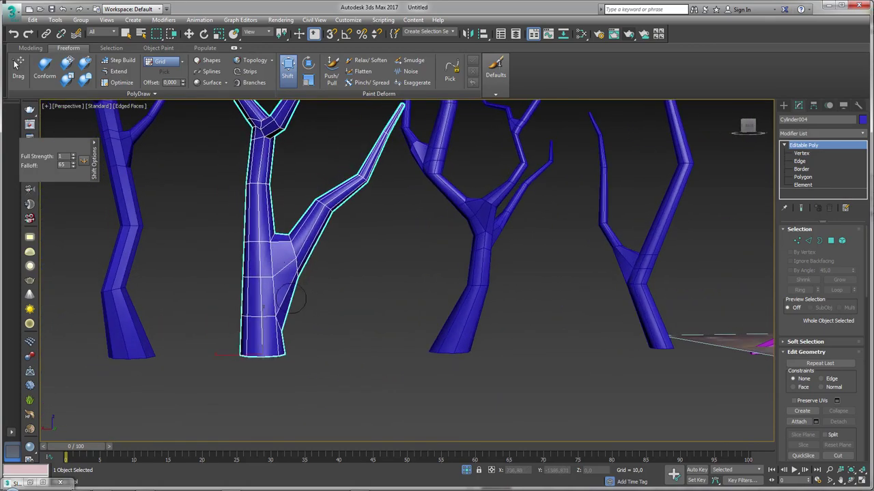
pyautogui.moveTo(295, 275); pyautogui.dragTo(284, 250)
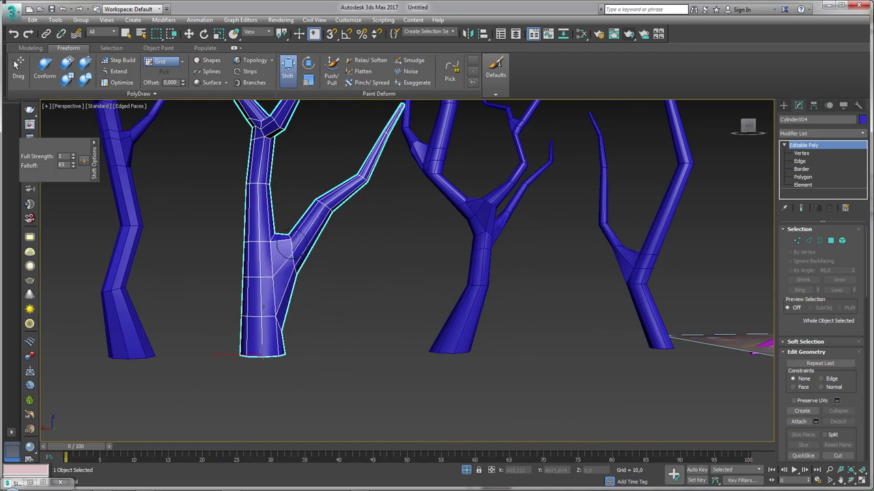
pyautogui.keyDown('alt'); pyautogui.moveTo(281, 247); pyautogui.dragTo(440, 187, button='middle'); pyautogui.keyUp('alt')
pyautogui.scroll(-4, 441, 187)
pyautogui.scroll(3, 403, 232)
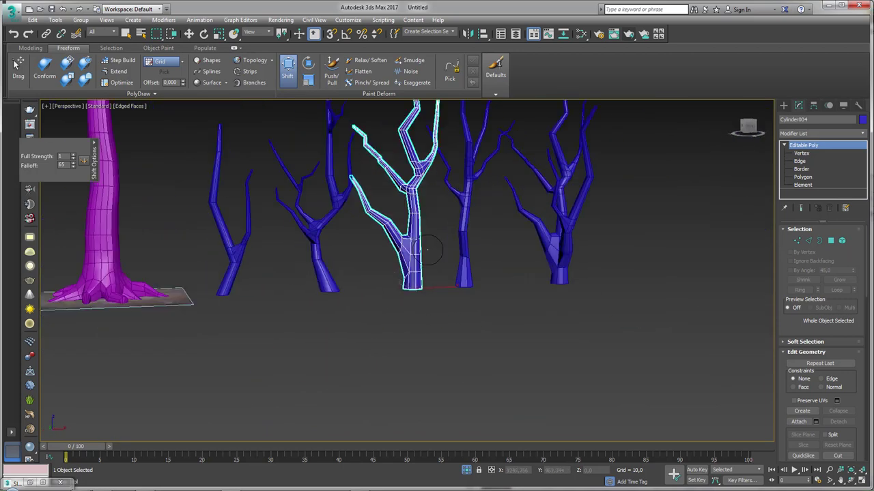
pyautogui.scroll(2, 385, 255)
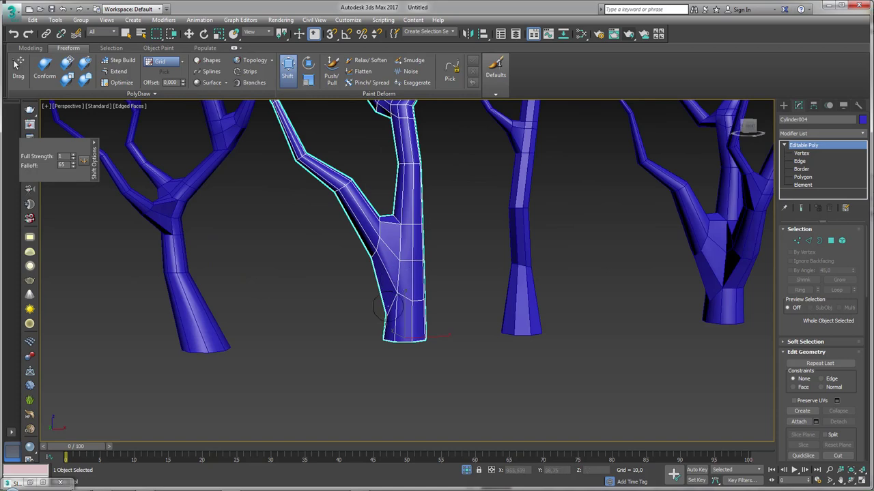
pyautogui.press('w')
pyautogui.scroll(-5, 404, 273)
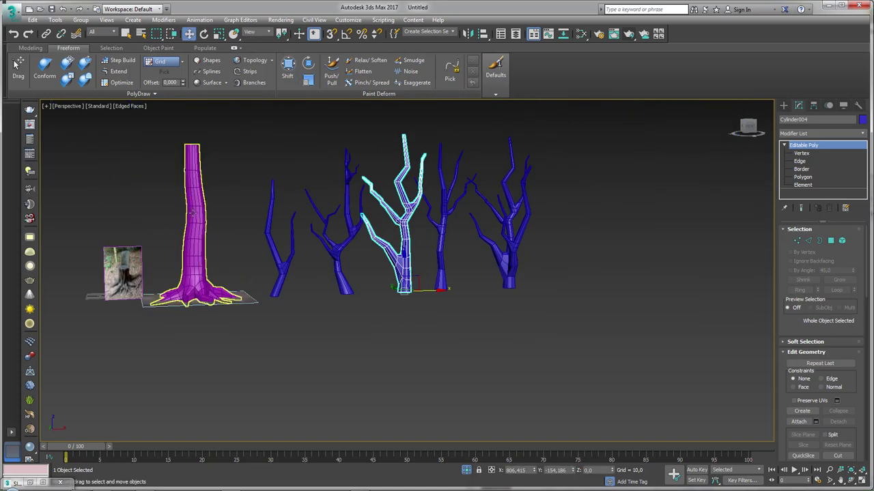
# Select the rightmost tree, Cylinder006, and undo a trial move over the magenta trunk.
pyautogui.scroll(1, 200, 238)
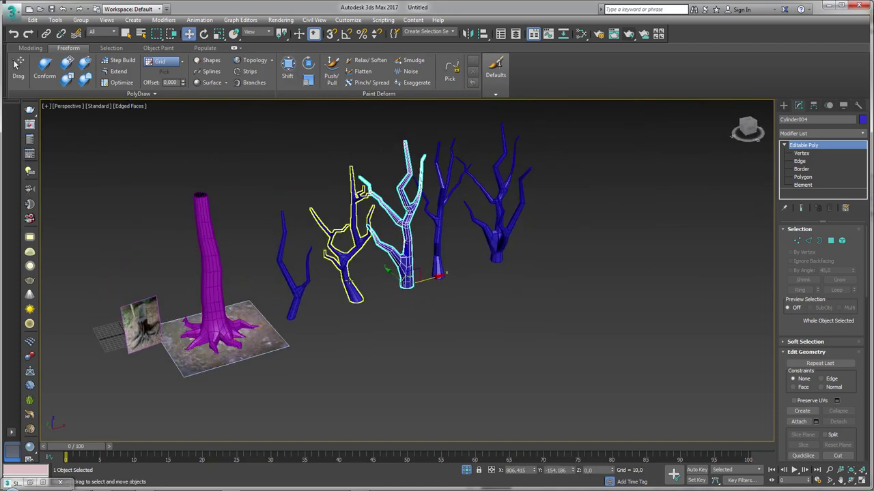
pyautogui.keyDown('alt'); pyautogui.moveTo(425, 294); pyautogui.dragTo(399, 272, button='middle'); pyautogui.keyUp('alt')
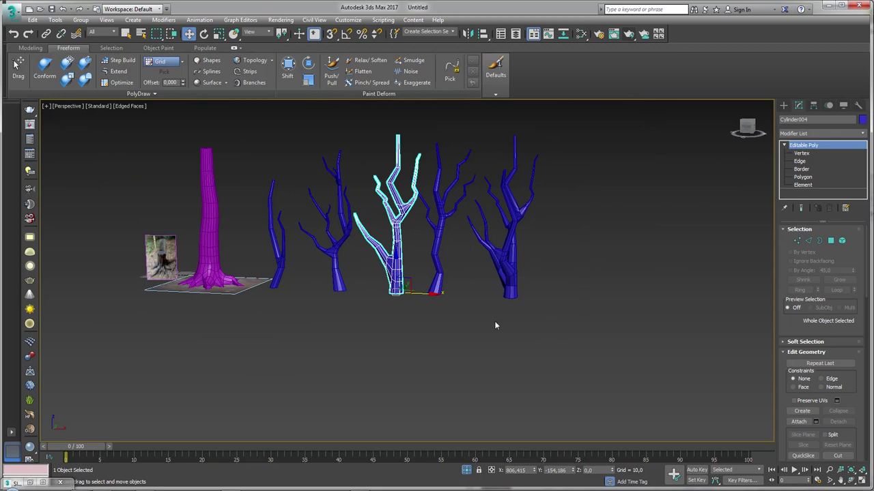
pyautogui.keyDown('alt'); pyautogui.moveTo(314, 288); pyautogui.dragTo(339, 287, button='middle'); pyautogui.keyUp('alt')
pyautogui.click(513, 266)
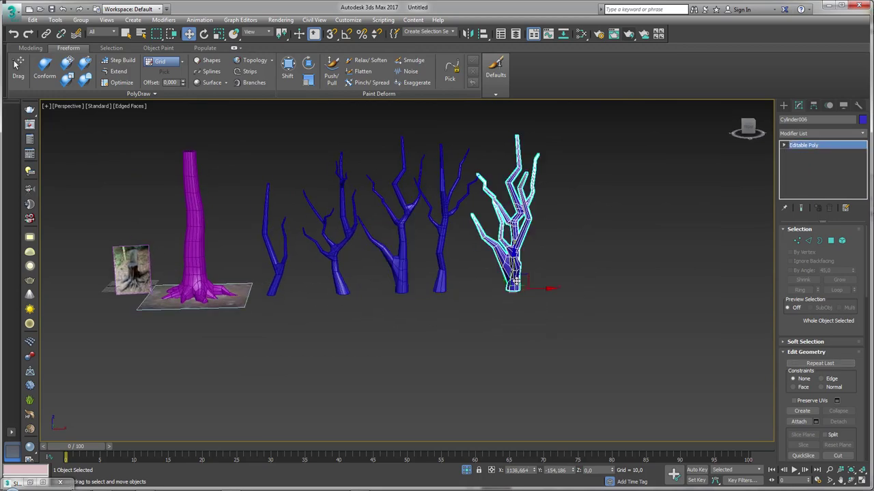
pyautogui.moveTo(513, 267)
pyautogui.keyDown('alt'); pyautogui.mouseDown(button='middle')
pyautogui.moveTo(648, 286)
pyautogui.moveTo(601, 298)
pyautogui.mouseUp(button='middle'); pyautogui.keyUp('alt')
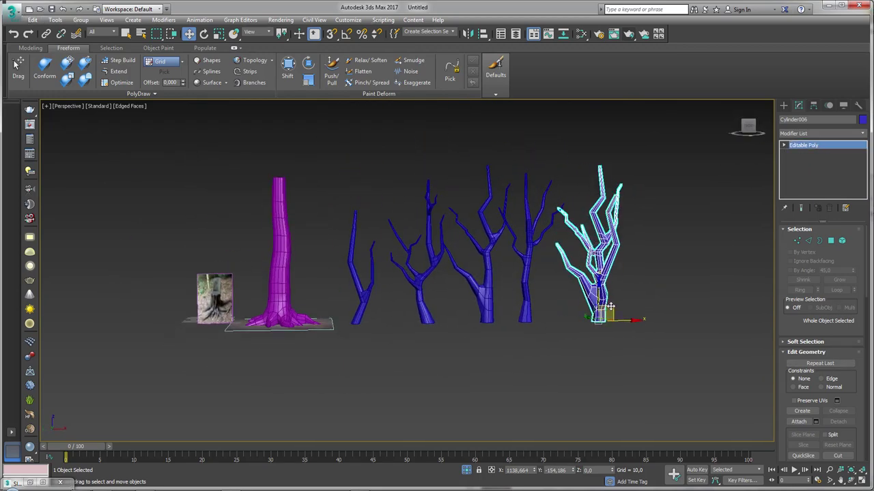
pyautogui.moveTo(601, 299); pyautogui.dragTo(307, 193)
pyautogui.hotkey('ctrl', 'z')
# Clone the tree as Cylinder007 and set it on the magenta trunk's top.
pyautogui.keyDown('shift'); pyautogui.moveTo(613, 306); pyautogui.dragTo(321, 157); pyautogui.keyUp('shift')
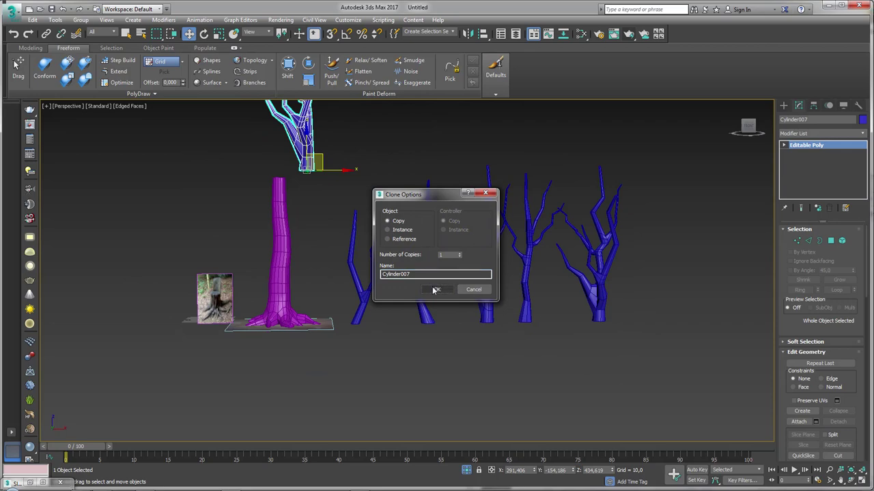
pyautogui.click(435, 290)
pyautogui.scroll(5, 318, 176)
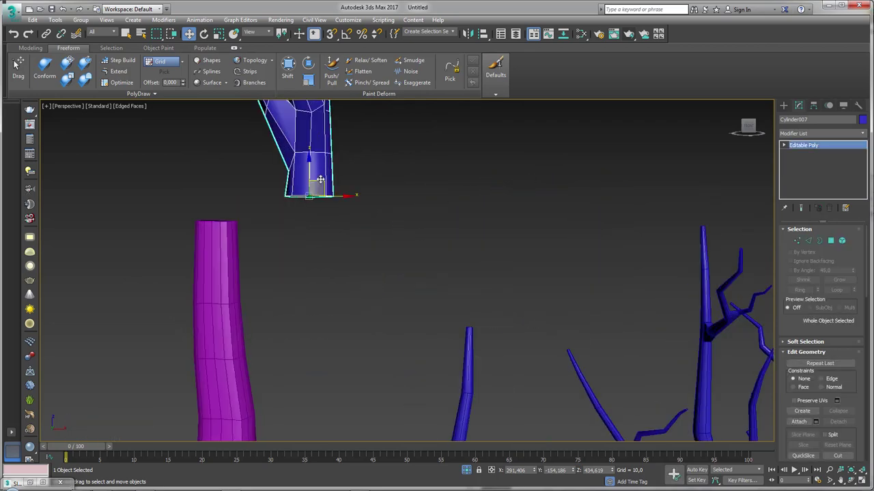
pyautogui.moveTo(320, 179); pyautogui.dragTo(228, 201)
pyautogui.moveTo(232, 202)
pyautogui.keyDown('alt'); pyautogui.mouseDown(button='middle')
pyautogui.moveTo(245, 220)
pyautogui.moveTo(364, 220)
pyautogui.mouseUp(button='middle'); pyautogui.keyUp('alt')
pyautogui.moveTo(300, 211); pyautogui.dragTo(273, 213)
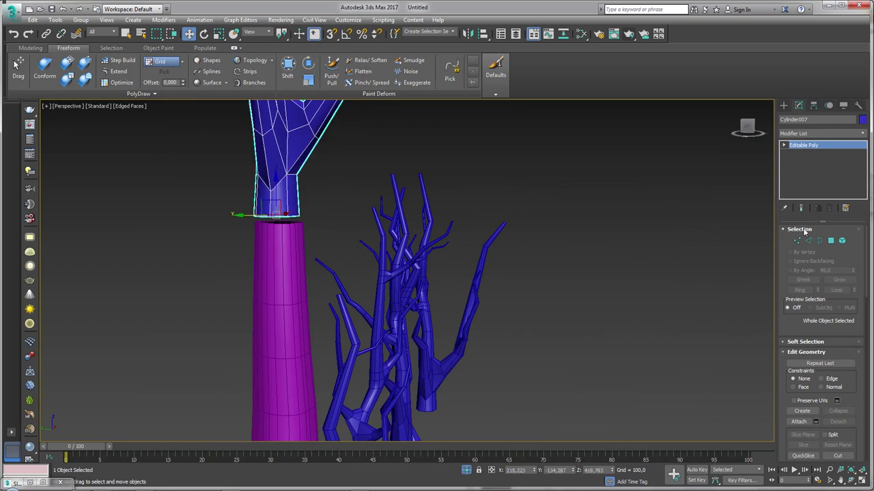
pyautogui.moveTo(334, 199); pyautogui.dragTo(195, 211)
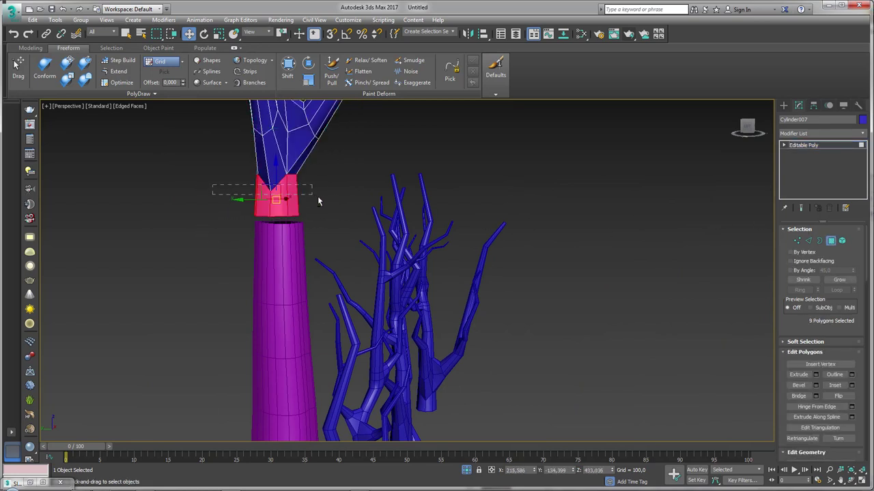
# Inspect the crown's bottom cap polygon and the magenta trunk's open top border.
pyautogui.moveTo(318, 196); pyautogui.dragTo(329, 211)
pyautogui.click(817, 150)
pyautogui.click(310, 246)
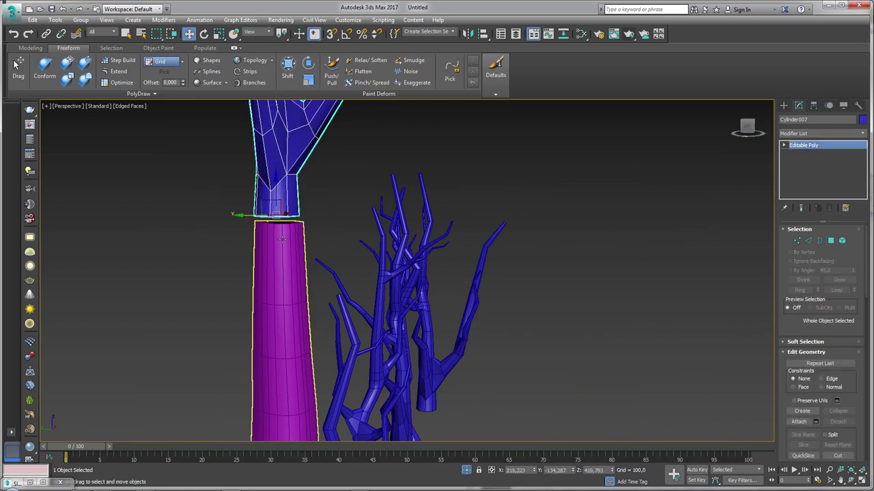
pyautogui.scroll(3, 327, 245)
pyautogui.click(820, 241)
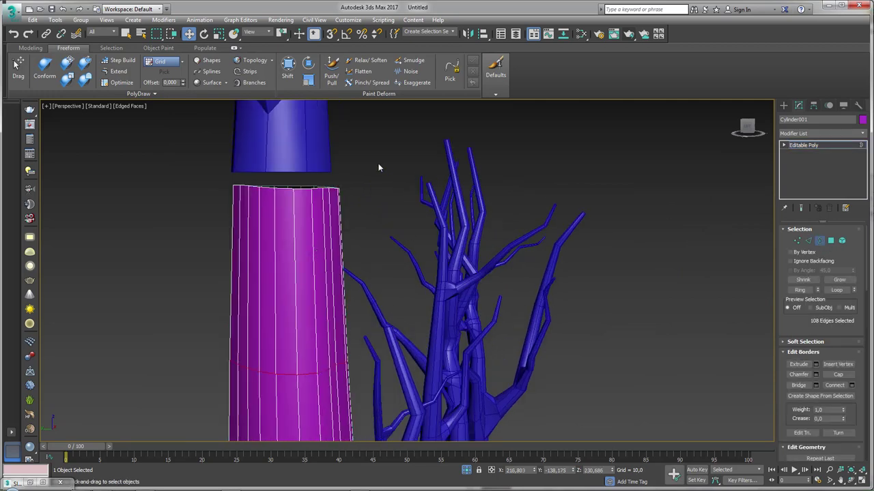
pyautogui.click(251, 188)
pyautogui.scroll(-2, 846, 292)
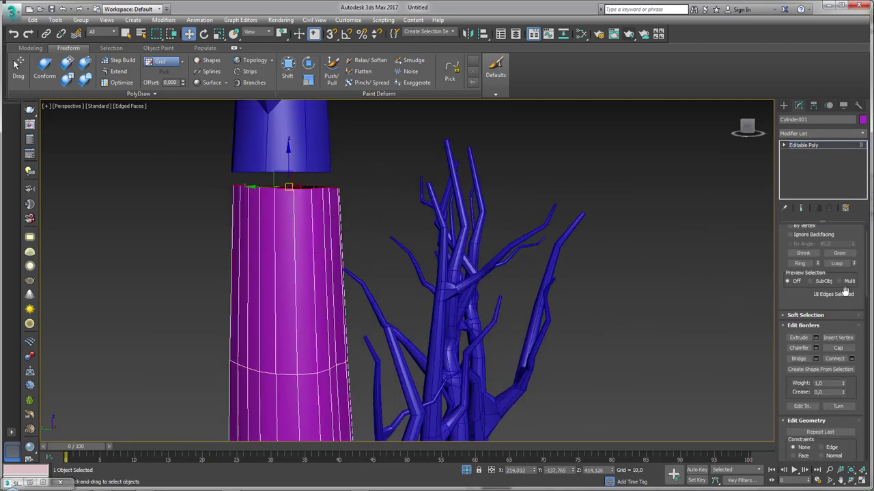
# Lift Cylinder007 up and to the right, clear of the trunk.
pyautogui.click(813, 147)
pyautogui.click(267, 154)
pyautogui.keyDown('alt'); pyautogui.moveTo(289, 156); pyautogui.dragTo(374, 203, button='middle'); pyautogui.keyUp('alt')
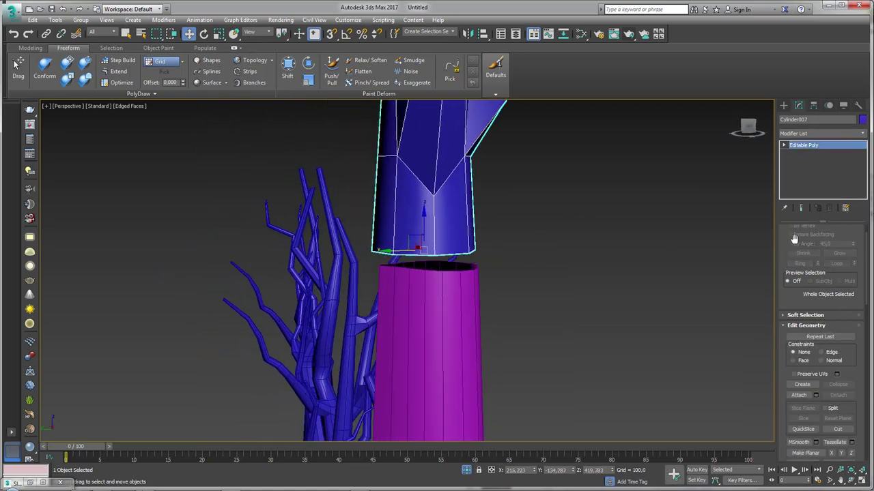
pyautogui.scroll(2, 442, 248)
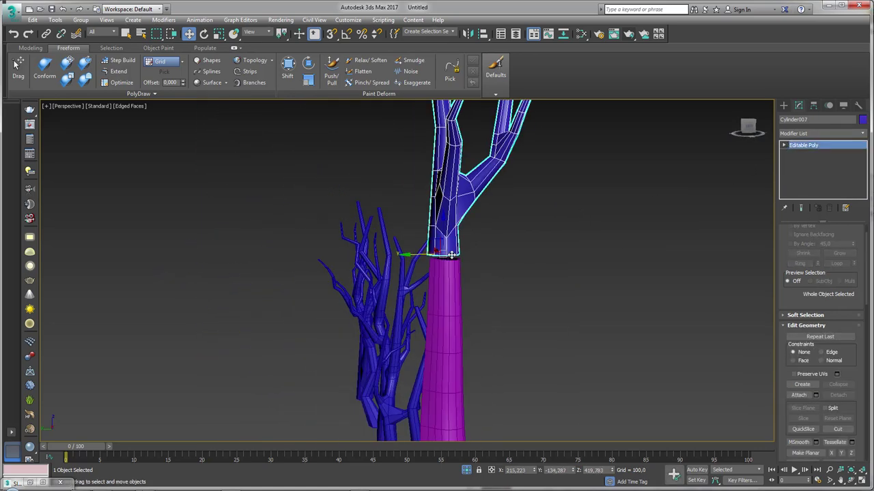
pyautogui.scroll(2, 430, 245)
pyautogui.moveTo(426, 243); pyautogui.dragTo(535, 219)
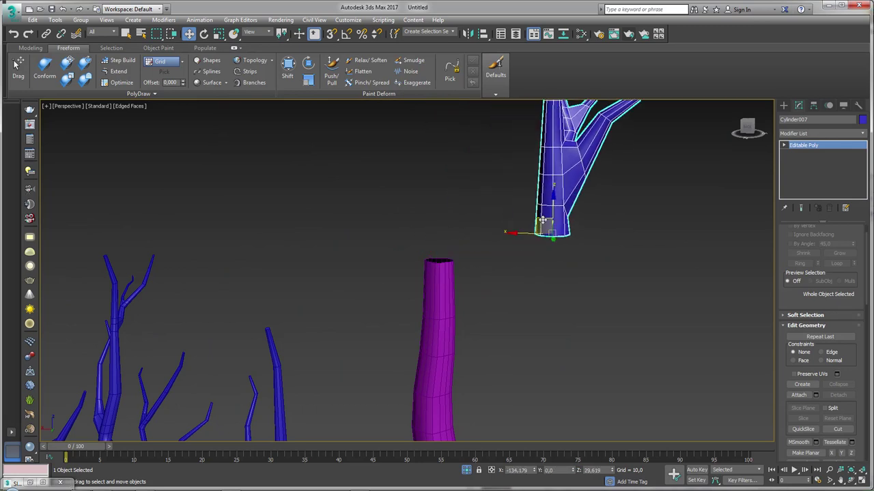
pyautogui.click(437, 286)
pyautogui.scroll(-2, 492, 248)
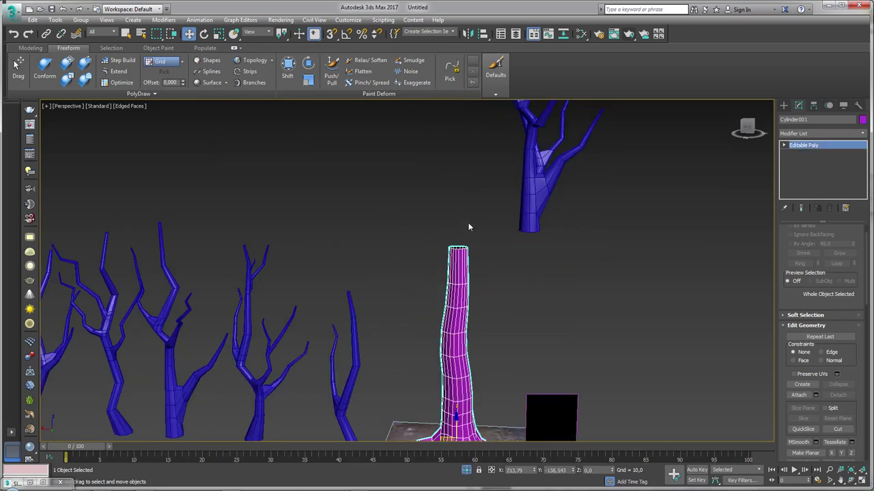
# Raise and taper the top vertex ring of the magenta trunk.
pyautogui.click(784, 145)
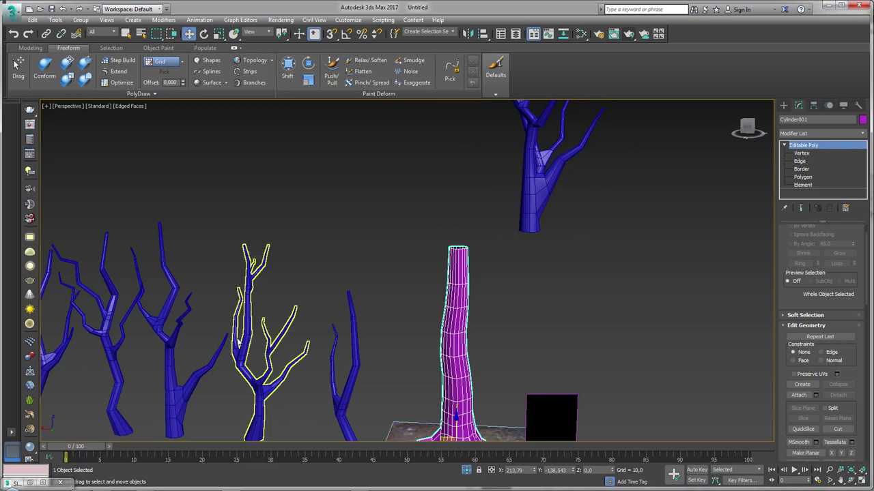
pyautogui.click(801, 153)
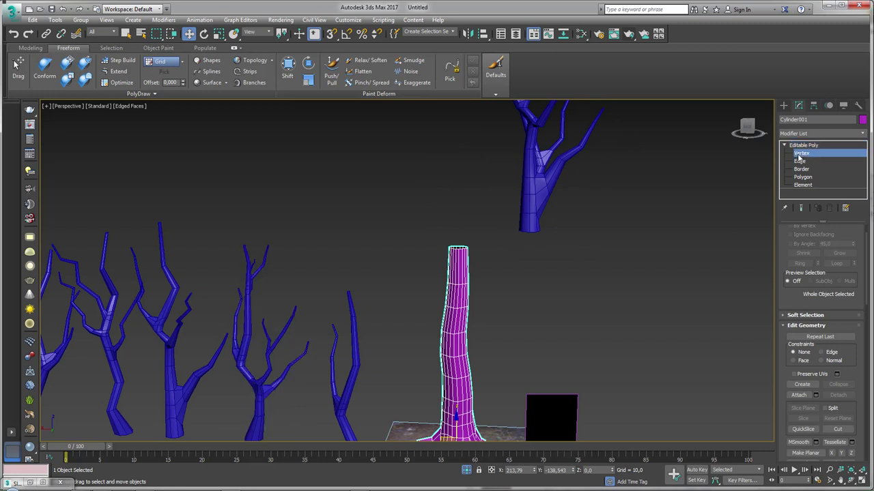
pyautogui.moveTo(495, 238)
pyautogui.mouseDown()
pyautogui.moveTo(444, 257)
pyautogui.moveTo(456, 165)
pyautogui.mouseUp()
pyautogui.press('r')
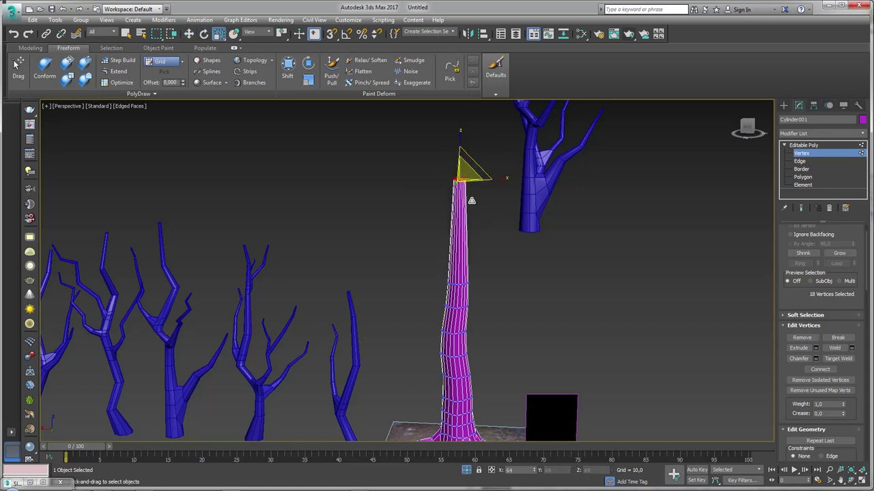
pyautogui.moveTo(475, 162); pyautogui.dragTo(459, 163)
pyautogui.press('w')
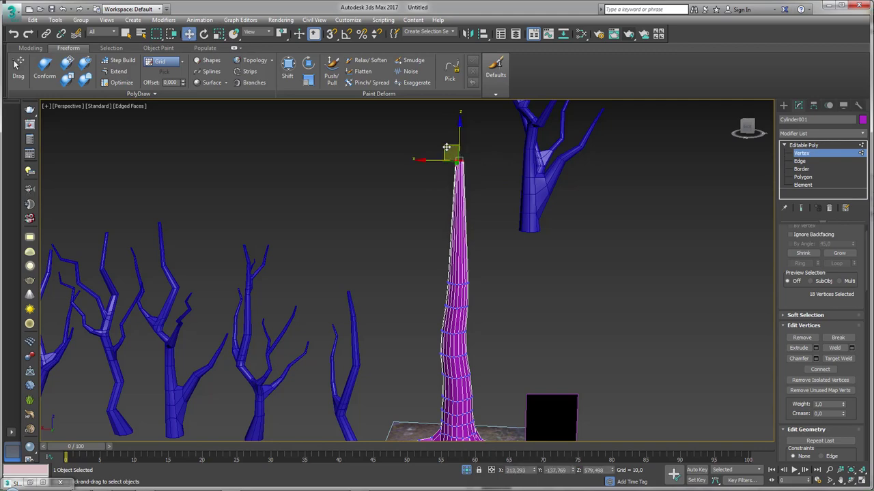
# Add a Swift Loop edge loop around the upper part of Cylinder001.
pyautogui.click(807, 162)
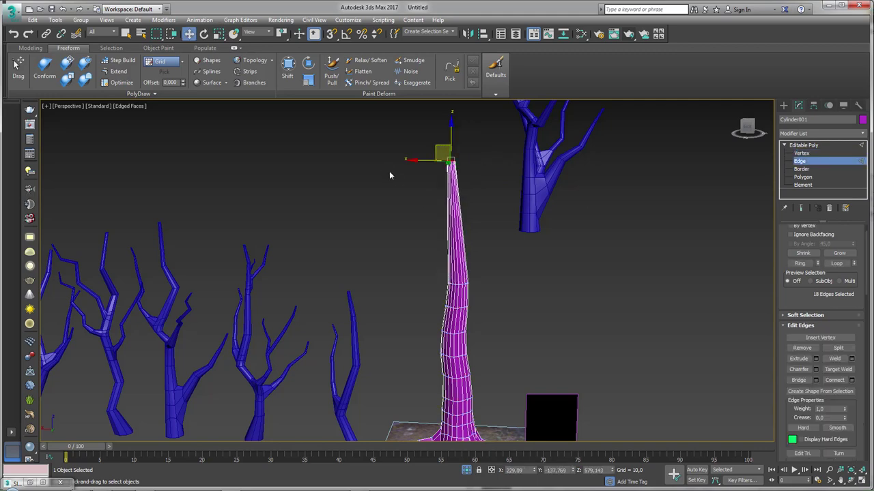
pyautogui.keyDown('alt'); pyautogui.moveTo(390, 176); pyautogui.dragTo(287, 205, button='middle'); pyautogui.keyUp('alt')
pyautogui.click(20, 49)
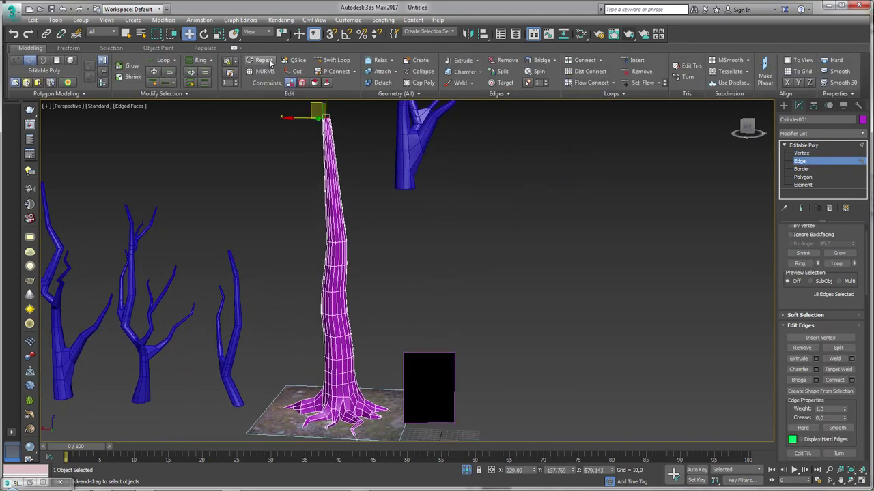
pyautogui.click(332, 61)
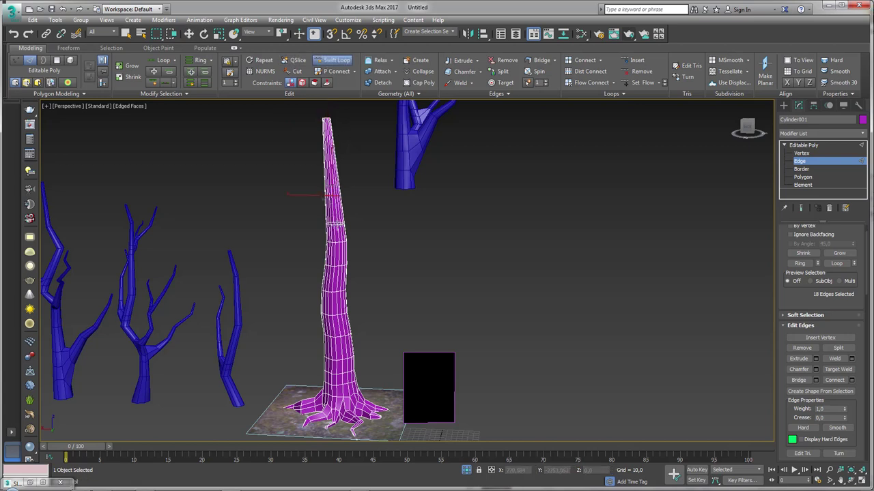
pyautogui.rightClick(341, 210)
pyautogui.scroll(5, 316, 205)
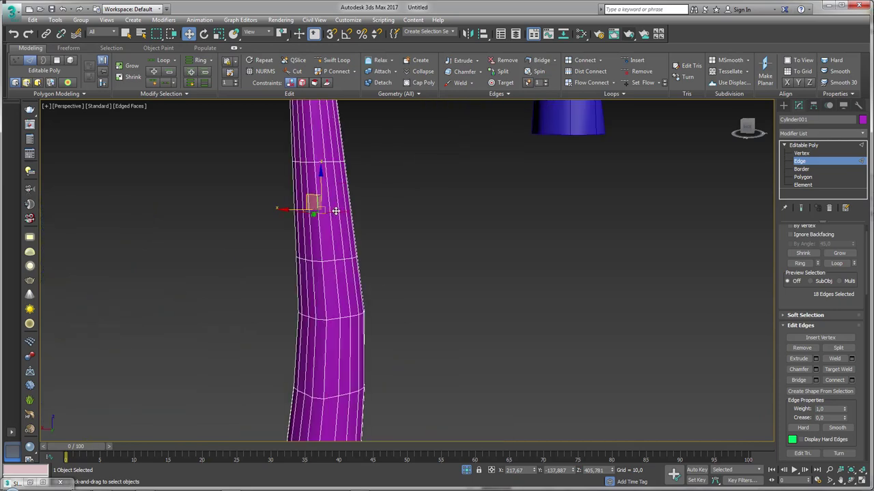
pyautogui.scroll(-1, 315, 205)
pyautogui.click(802, 153)
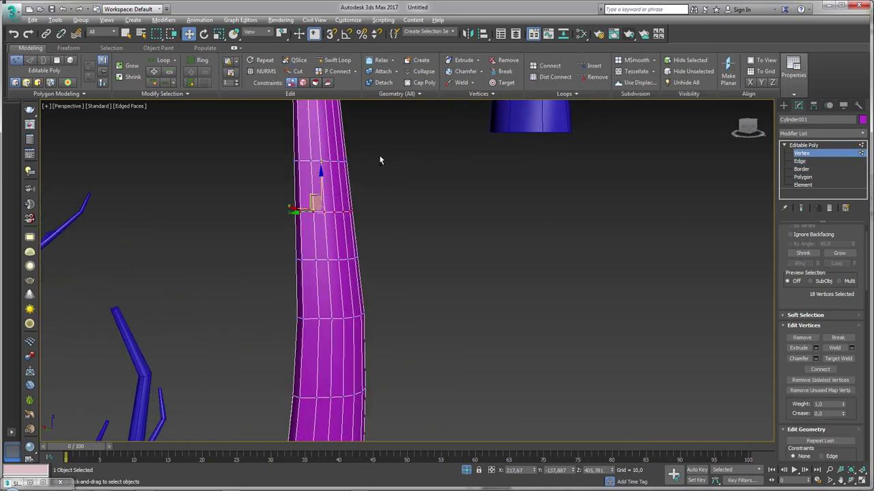
pyautogui.keyDown('alt'); pyautogui.moveTo(380, 160); pyautogui.dragTo(302, 174, button='middle'); pyautogui.keyUp('alt')
# Collapse five upper trunk vertices into a single merged vertex.
pyautogui.click(305, 164)
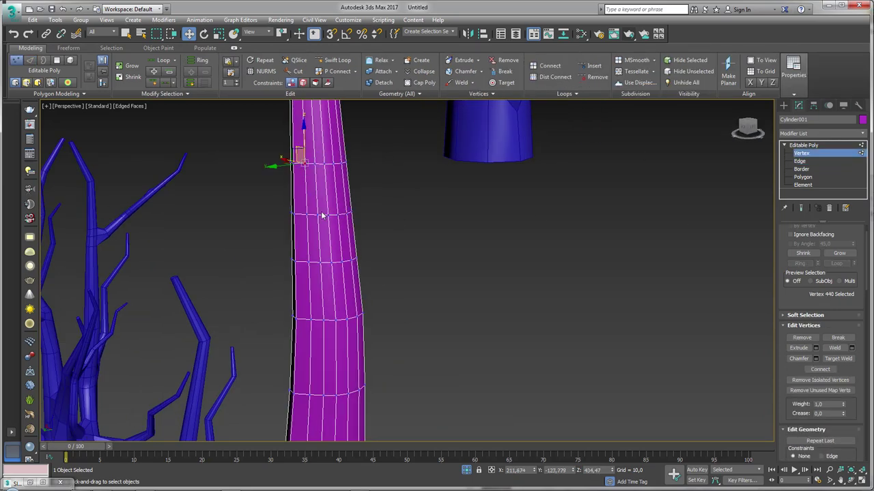
pyautogui.click(316, 165)
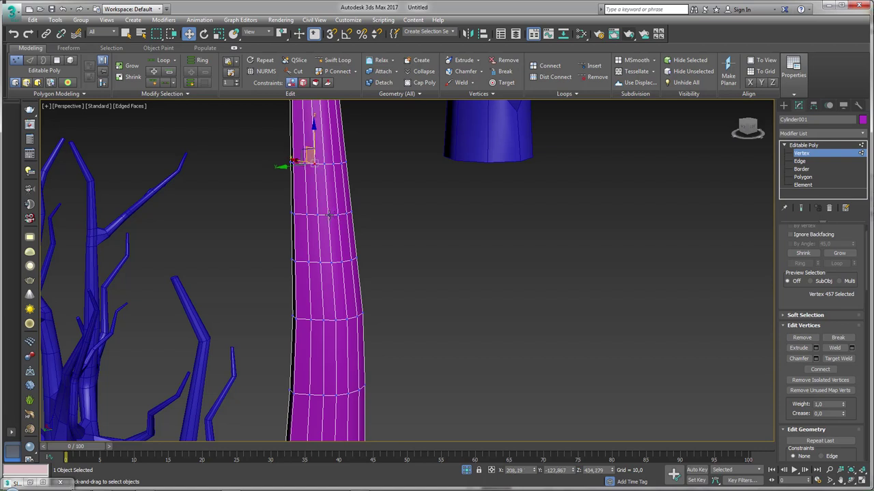
pyautogui.moveTo(307, 204); pyautogui.dragTo(339, 245)
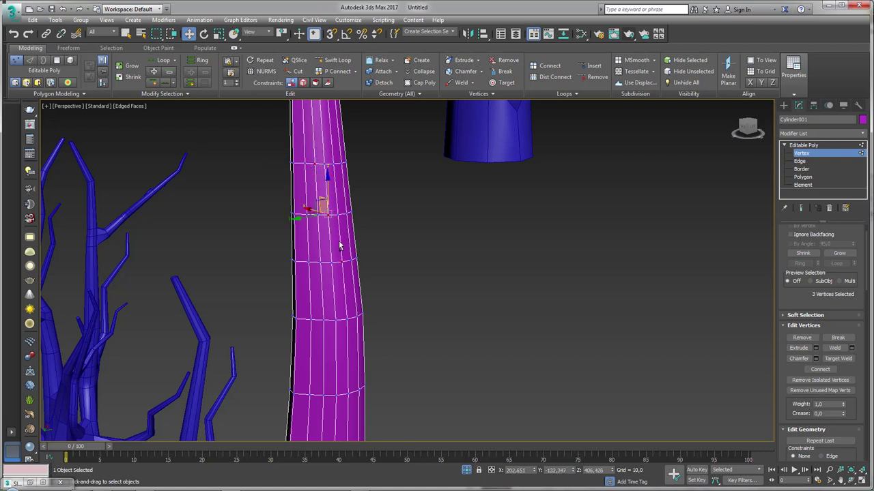
pyautogui.keyDown('ctrl'); pyautogui.click(326, 165); pyautogui.keyUp('ctrl')
pyautogui.keyDown('ctrl'); pyautogui.click(322, 262); pyautogui.keyUp('ctrl')
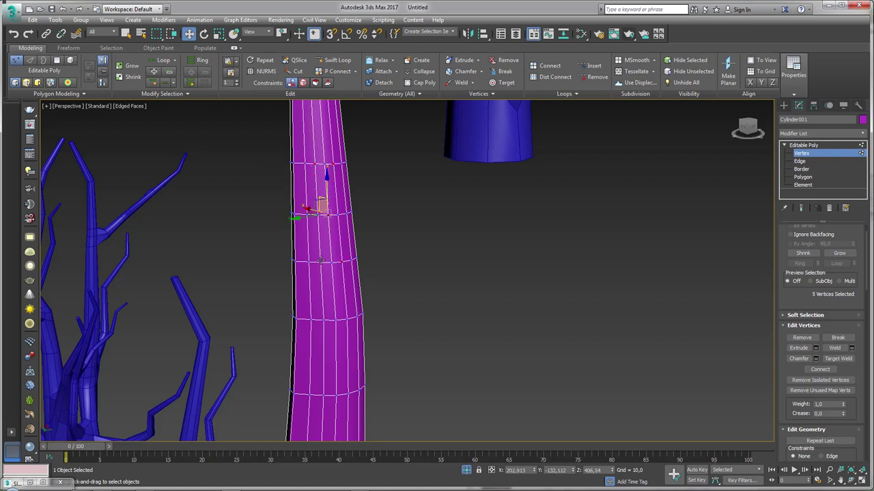
pyautogui.click(428, 72)
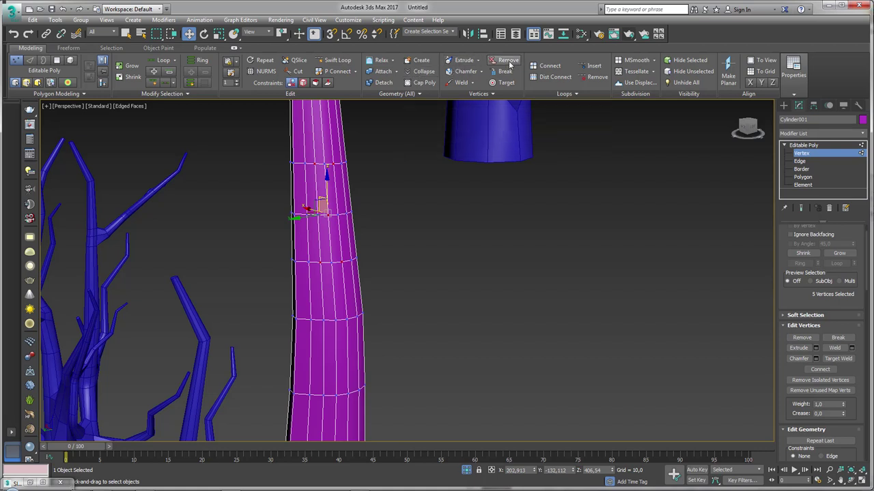
pyautogui.click(328, 214)
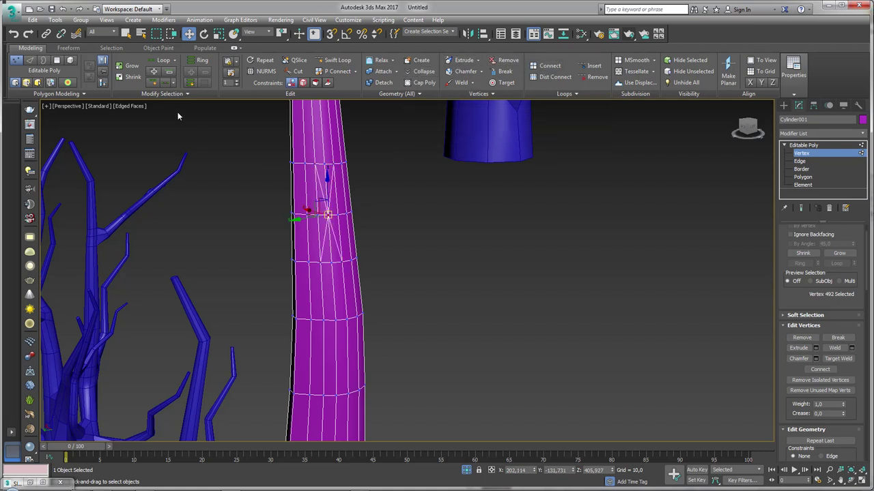
# At Polygon level, select one side polygon on the upper trunk.
pyautogui.click(27, 60)
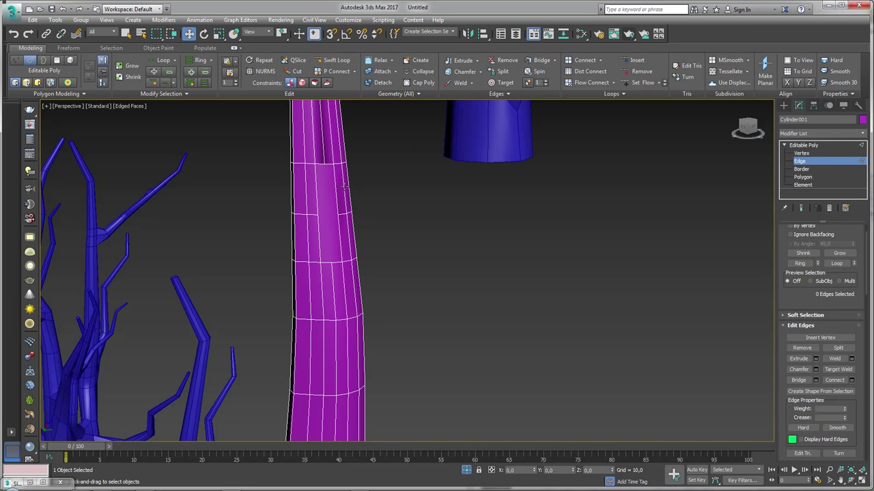
pyautogui.press('2')
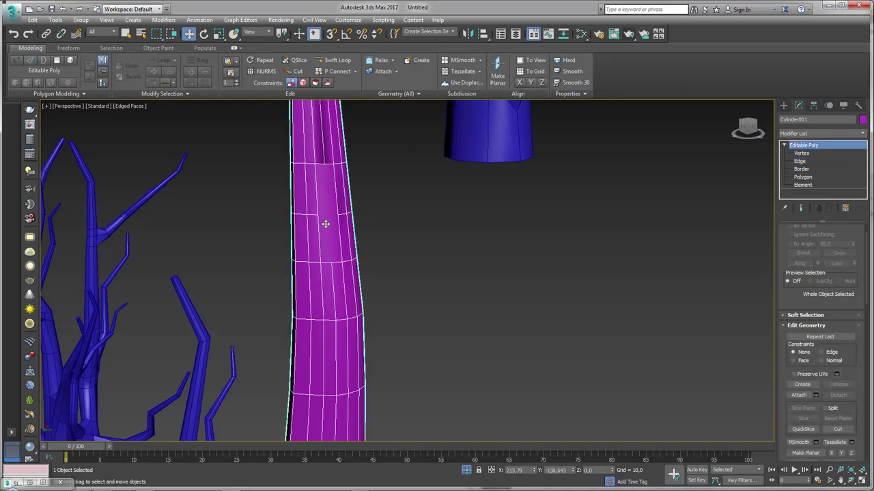
pyautogui.press('2')
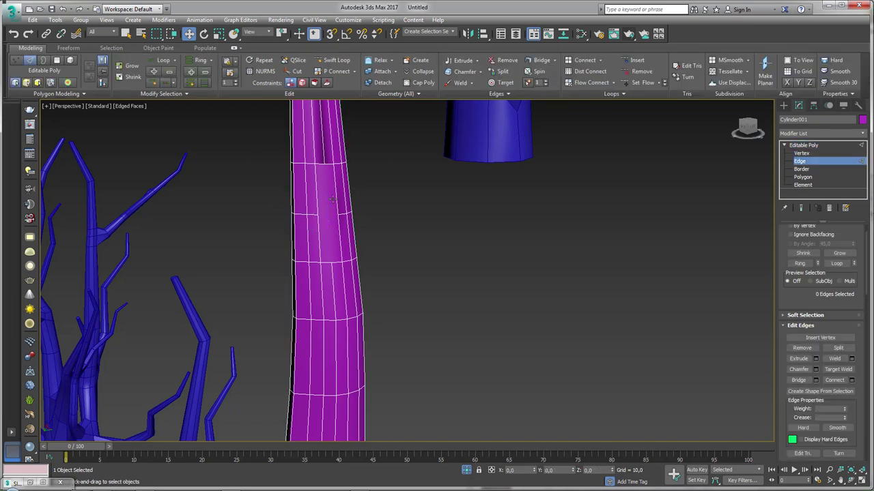
pyautogui.press('2')
pyautogui.press('3')
pyautogui.press('4')
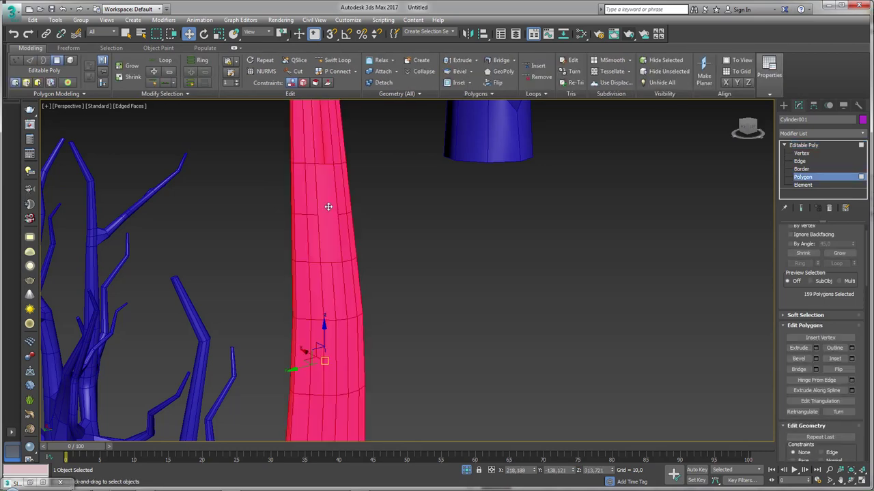
pyautogui.click(329, 206)
pyautogui.keyDown('alt'); pyautogui.moveTo(329, 207); pyautogui.dragTo(415, 228, button='middle'); pyautogui.keyUp('alt')
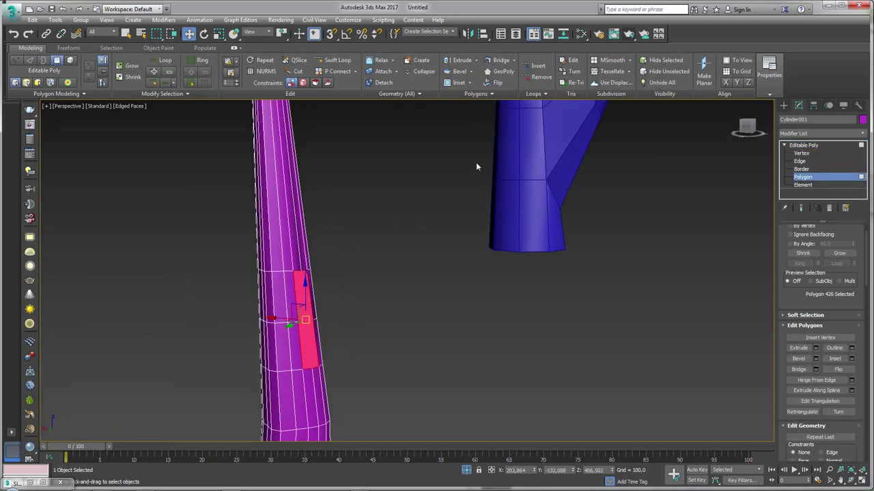
pyautogui.scroll(-4, 406, 217)
# Attach the upper branching tree to the trunk and delete the side polygon to open a hole.
pyautogui.click(380, 72)
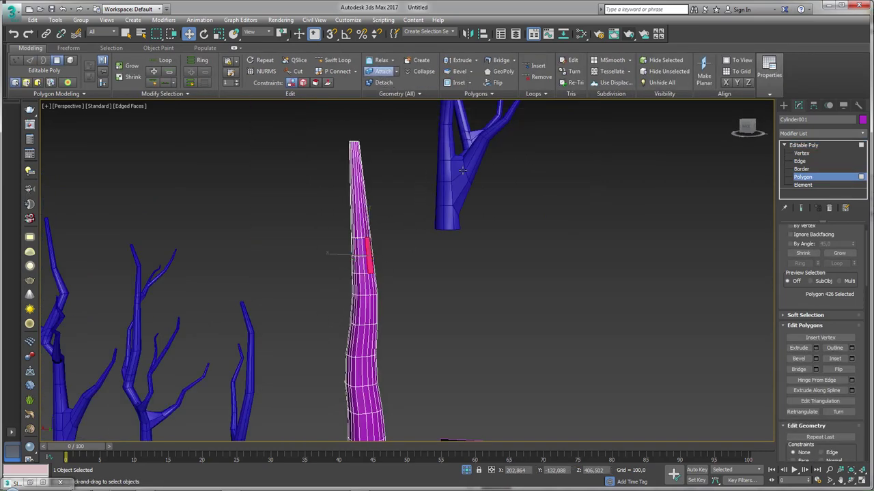
pyautogui.click(471, 171)
pyautogui.moveTo(485, 203)
pyautogui.keyDown('alt'); pyautogui.mouseDown(button='middle')
pyautogui.moveTo(506, 184)
pyautogui.moveTo(503, 221)
pyautogui.moveTo(382, 253)
pyautogui.mouseUp(button='middle'); pyautogui.keyUp('alt')
pyautogui.scroll(3, 360, 215)
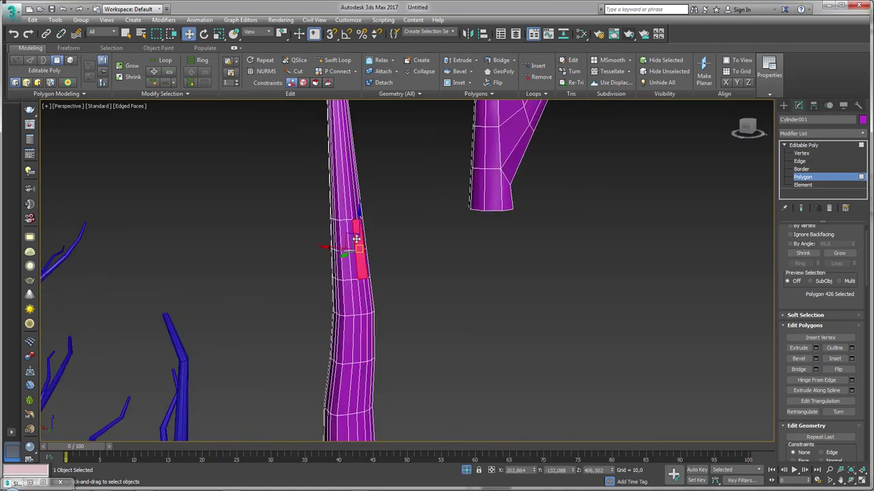
pyautogui.press('Delete')
pyautogui.scroll(-3, 369, 247)
# Select the attached crown element, tilt it right and lower it onto the trunk top.
pyautogui.scroll(-5, 379, 232)
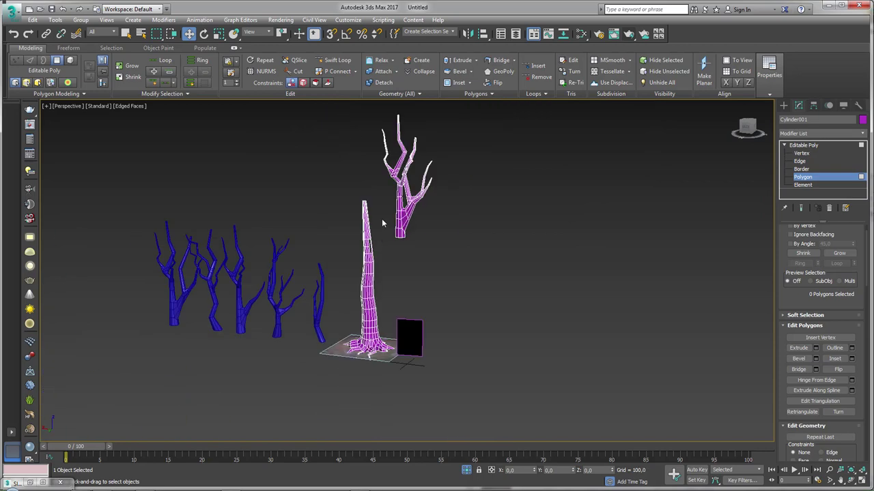
pyautogui.press('5')
pyautogui.click(400, 195)
pyautogui.keyDown('alt'); pyautogui.moveTo(400, 195); pyautogui.dragTo(427, 185, button='middle'); pyautogui.keyUp('alt')
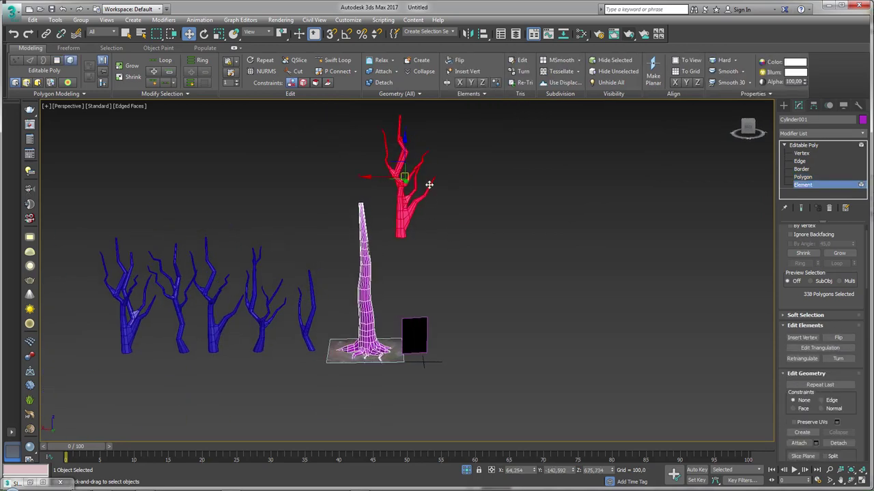
pyautogui.press('e')
pyautogui.moveTo(450, 167); pyautogui.dragTo(455, 203)
pyautogui.press('w')
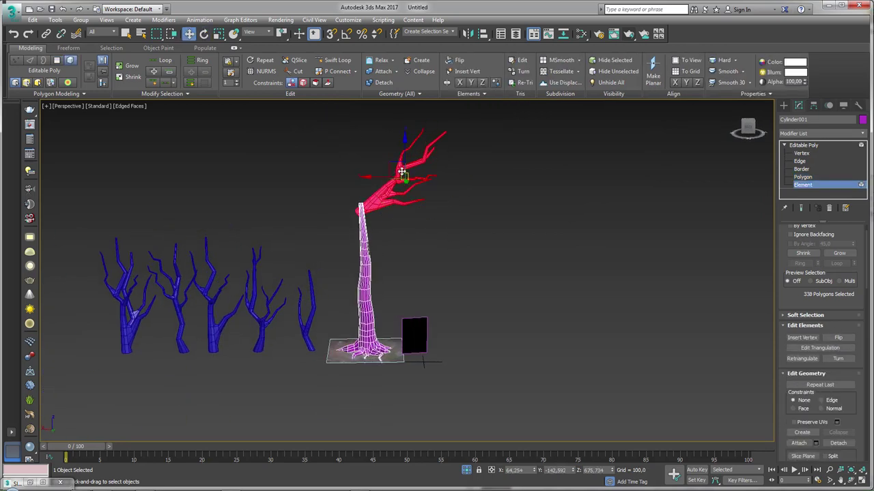
pyautogui.moveTo(402, 174)
pyautogui.mouseDown()
pyautogui.moveTo(411, 210)
pyautogui.moveTo(437, 180)
pyautogui.moveTo(447, 230)
pyautogui.mouseUp()
# Rotate the crown more upright and position it over the trunk opening.
pyautogui.press('e')
pyautogui.scroll(4, 437, 228)
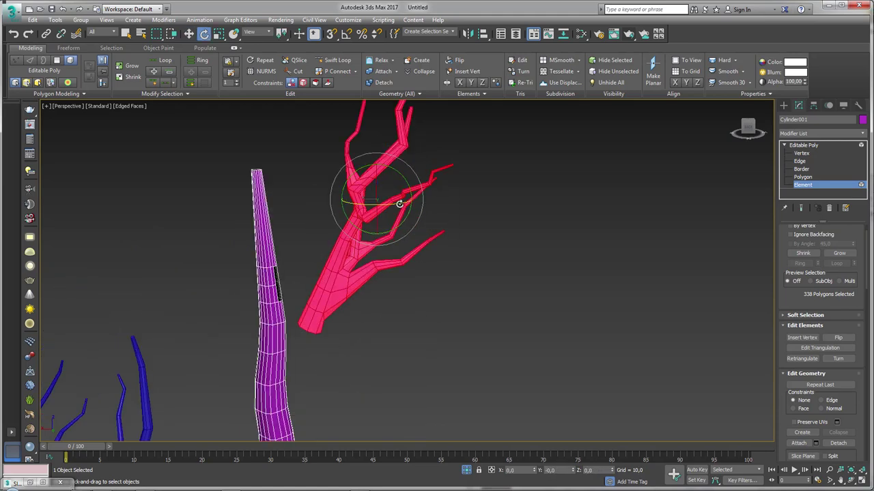
pyautogui.moveTo(399, 204); pyautogui.dragTo(312, 189)
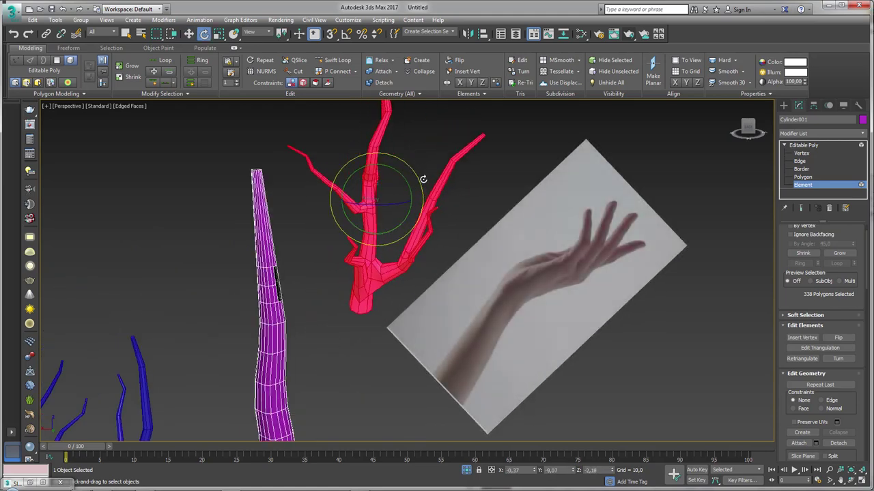
pyautogui.moveTo(423, 179)
pyautogui.mouseDown()
pyautogui.moveTo(398, 203)
pyautogui.moveTo(418, 179)
pyautogui.moveTo(423, 196)
pyautogui.moveTo(409, 170)
pyautogui.moveTo(364, 190)
pyautogui.moveTo(368, 164)
pyautogui.moveTo(343, 153)
pyautogui.mouseUp()
pyautogui.press('w')
pyautogui.press('e')
pyautogui.press('r')
pyautogui.press('w')
pyautogui.keyDown('alt'); pyautogui.moveTo(343, 153); pyautogui.dragTo(334, 193, button='middle'); pyautogui.keyUp('alt')
pyautogui.press('e')
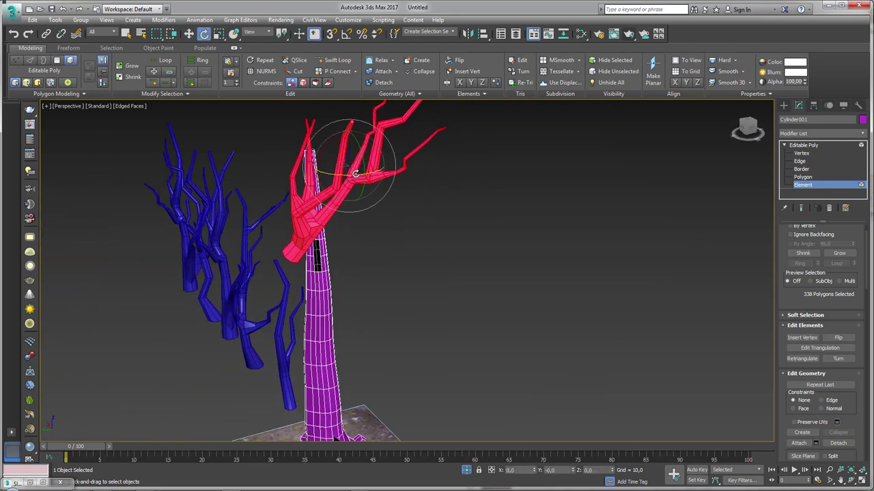
pyautogui.moveTo(355, 174); pyautogui.dragTo(345, 225)
# Orbit close around the trunk hole and switch to Vertex sub-object level.
pyautogui.scroll(5, 344, 242)
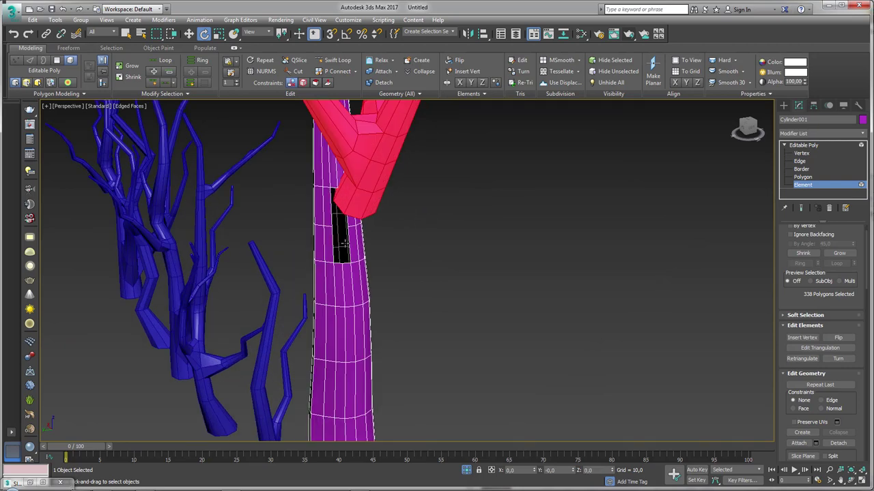
pyautogui.scroll(3, 345, 241)
pyautogui.keyDown('alt'); pyautogui.moveTo(400, 250); pyautogui.dragTo(365, 239, button='middle'); pyautogui.keyUp('alt')
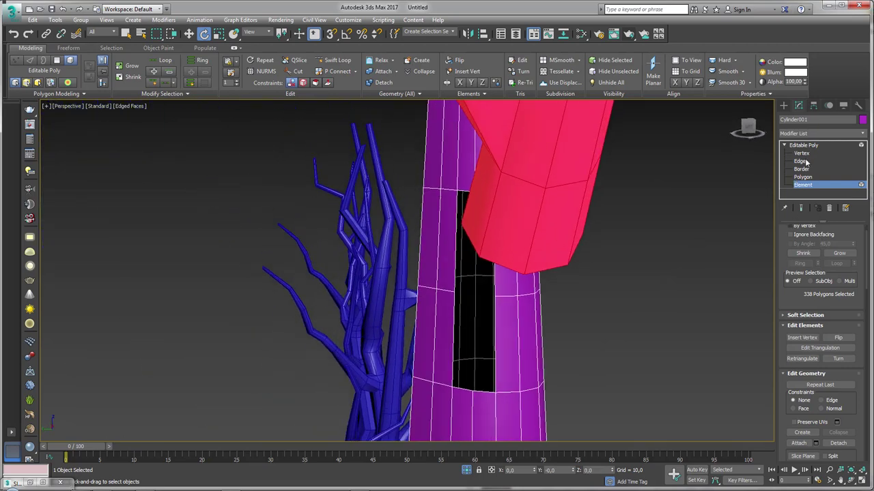
pyautogui.press('1')
pyautogui.moveTo(624, 267)
pyautogui.keyDown('alt'); pyautogui.mouseDown(button='middle')
pyautogui.moveTo(546, 307)
pyautogui.moveTo(538, 276)
pyautogui.mouseUp(button='middle'); pyautogui.keyUp('alt')
pyautogui.scroll(-3, 546, 307)
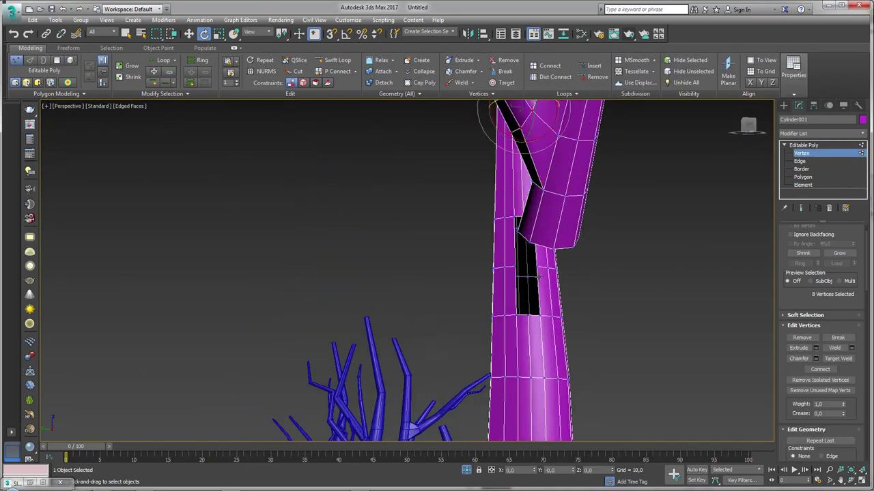
# Use the Freeform Shift brush to bulge the trunk's side out beside the hole.
pyautogui.click(68, 50)
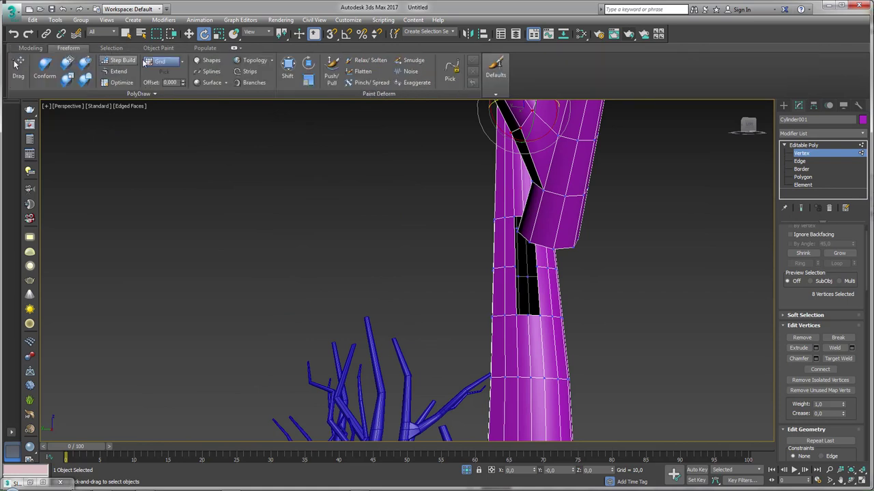
pyautogui.click(288, 69)
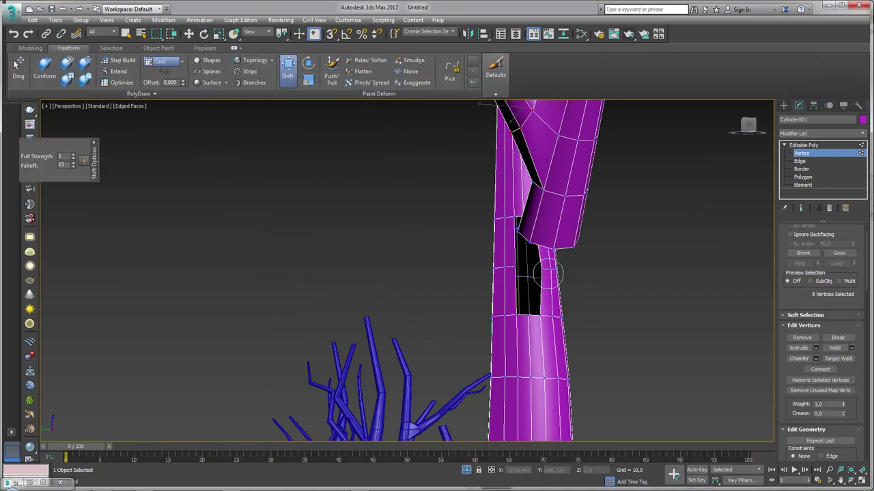
pyautogui.moveTo(553, 271); pyautogui.dragTo(486, 270)
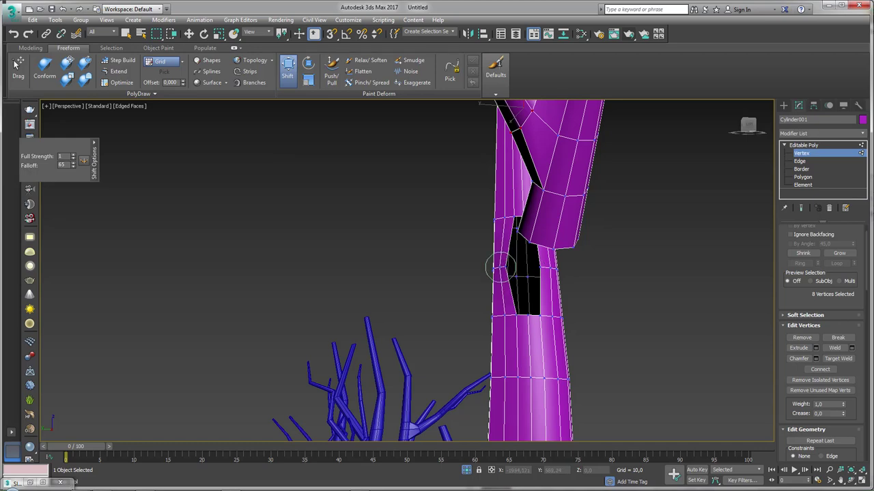
pyautogui.keyDown('alt'); pyautogui.moveTo(486, 271); pyautogui.dragTo(522, 260, button='middle'); pyautogui.keyUp('alt')
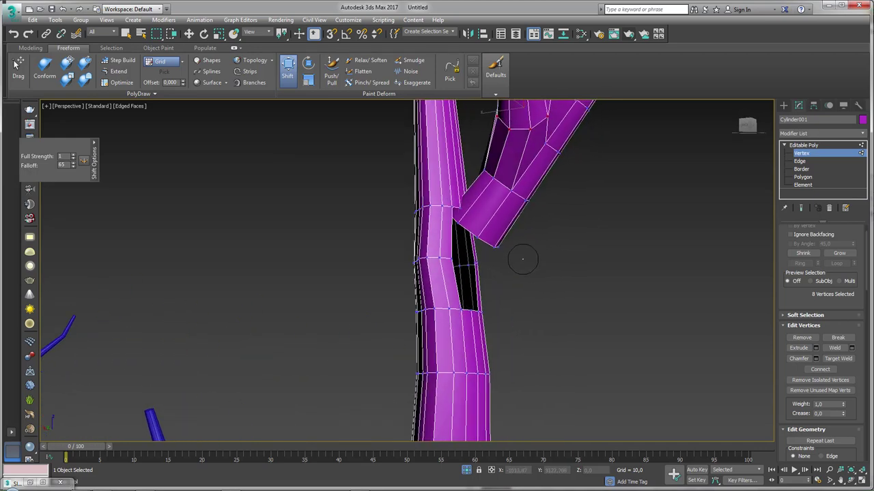
pyautogui.scroll(-3, 493, 275)
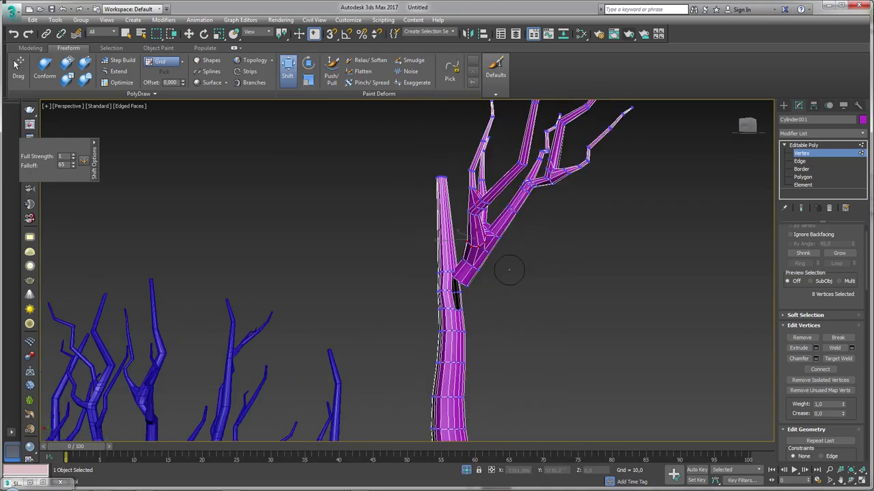
# Select the crown element and move it left so its base sits in the trunk hole.
pyautogui.click(808, 186)
pyautogui.keyDown('alt'); pyautogui.moveTo(556, 184); pyautogui.dragTo(529, 209, button='middle'); pyautogui.keyUp('alt')
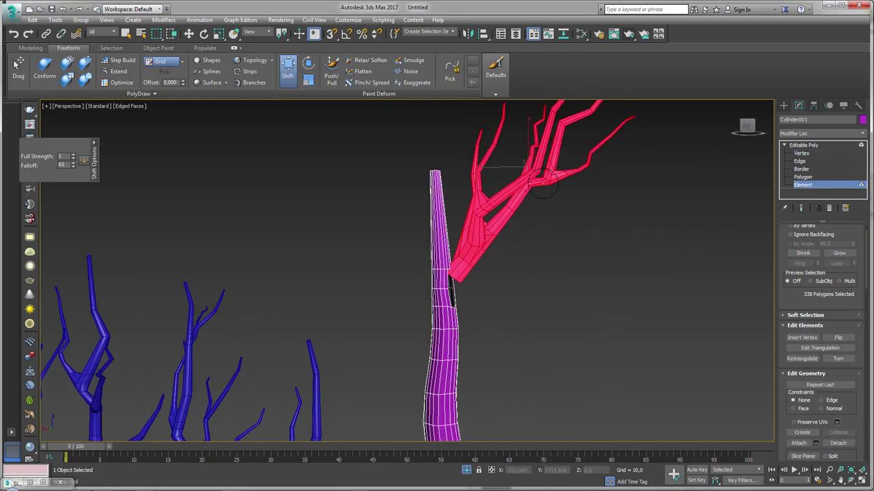
pyautogui.press('w')
pyautogui.moveTo(524, 157); pyautogui.dragTo(531, 162)
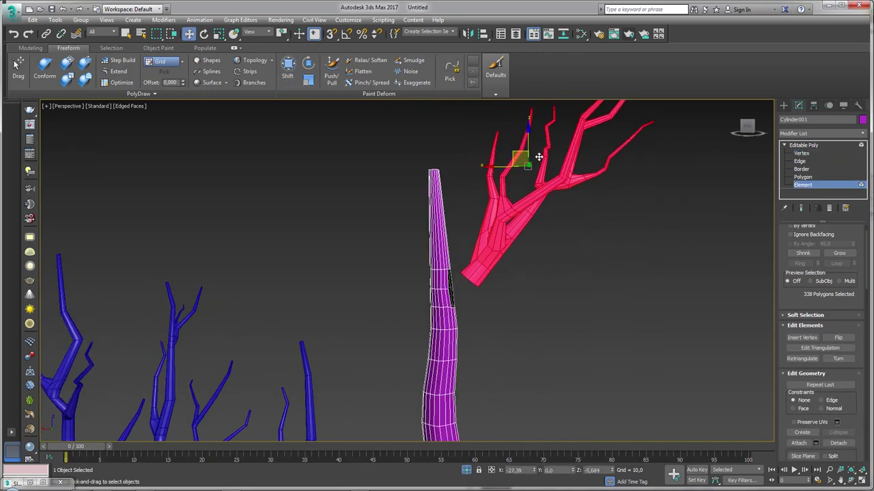
pyautogui.moveTo(533, 218)
pyautogui.keyDown('alt'); pyautogui.mouseDown(button='middle')
pyautogui.moveTo(467, 237)
pyautogui.moveTo(533, 230)
pyautogui.moveTo(520, 184)
pyautogui.mouseUp(button='middle'); pyautogui.keyUp('alt')
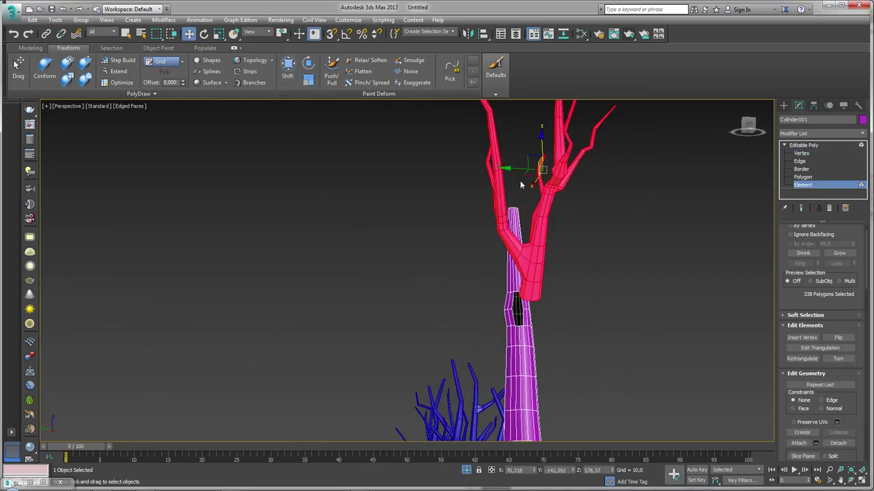
pyautogui.moveTo(513, 167); pyautogui.dragTo(503, 170)
pyautogui.keyDown('alt'); pyautogui.moveTo(503, 169); pyautogui.dragTo(443, 179, button='middle'); pyautogui.keyUp('alt')
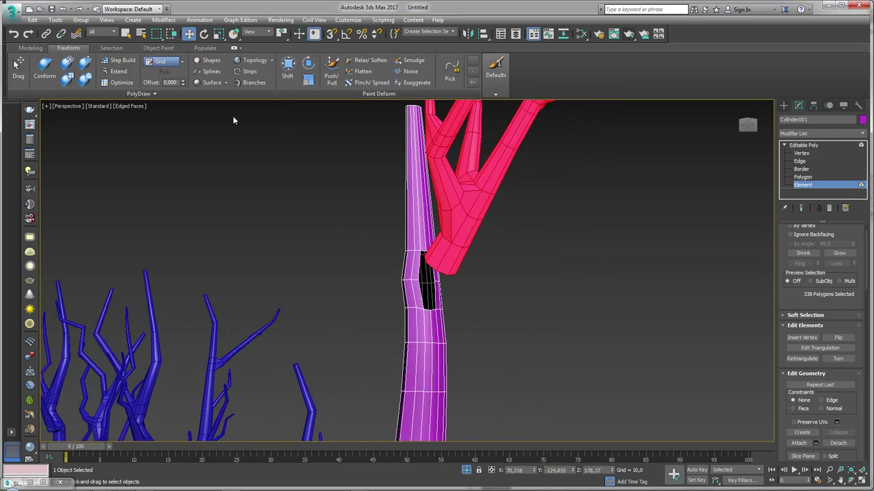
pyautogui.click(29, 49)
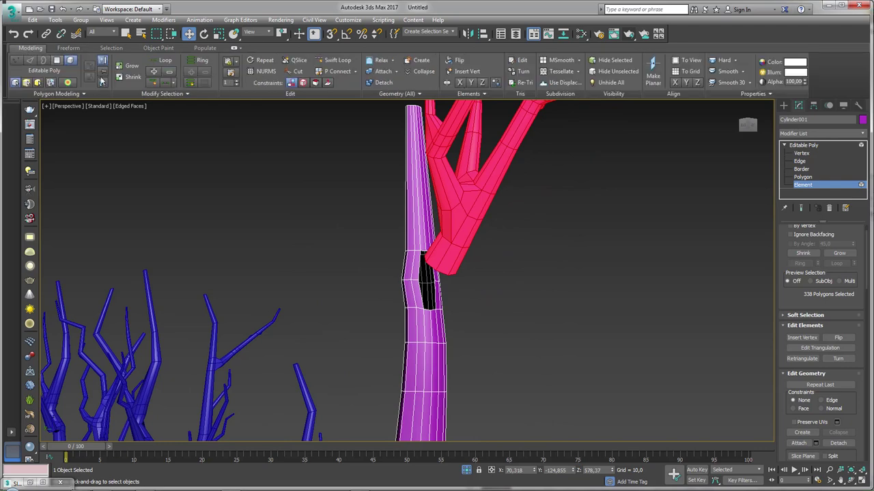
# Bridge the crown's open base border to the trunk hole border.
pyautogui.press('3')
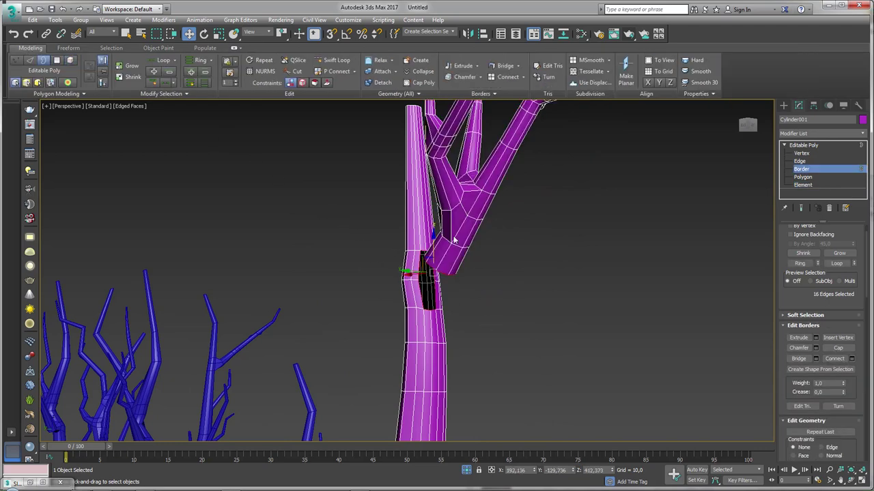
pyautogui.click(505, 66)
pyautogui.moveTo(468, 267)
pyautogui.keyDown('alt'); pyautogui.mouseDown(button='middle')
pyautogui.moveTo(481, 297)
pyautogui.moveTo(203, 86)
pyautogui.mouseUp(button='middle'); pyautogui.keyUp('alt')
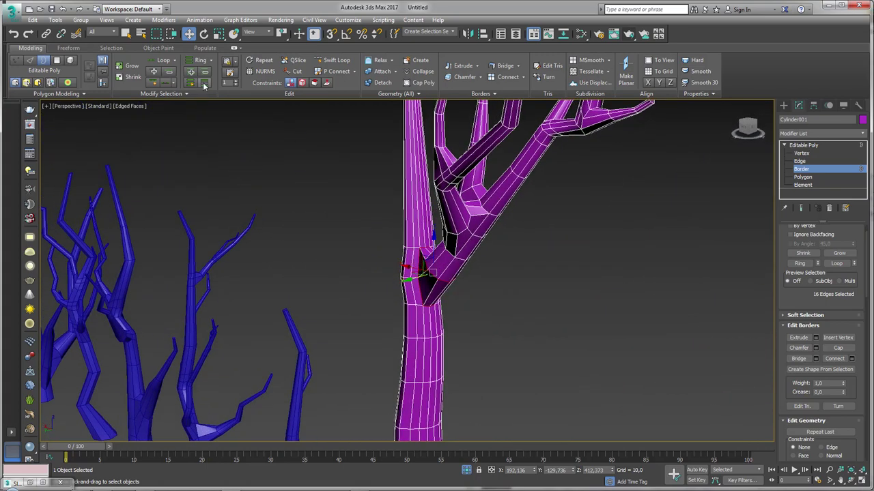
# Sculpt the trunk faces around the new branch joint with the Freeform Shift brush.
pyautogui.click(68, 48)
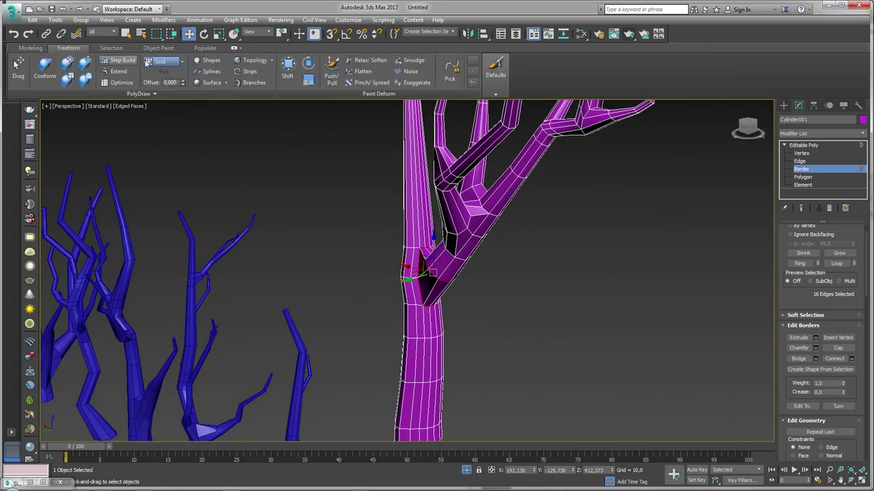
pyautogui.click(288, 69)
pyautogui.scroll(3, 390, 240)
pyautogui.scroll(3, 384, 268)
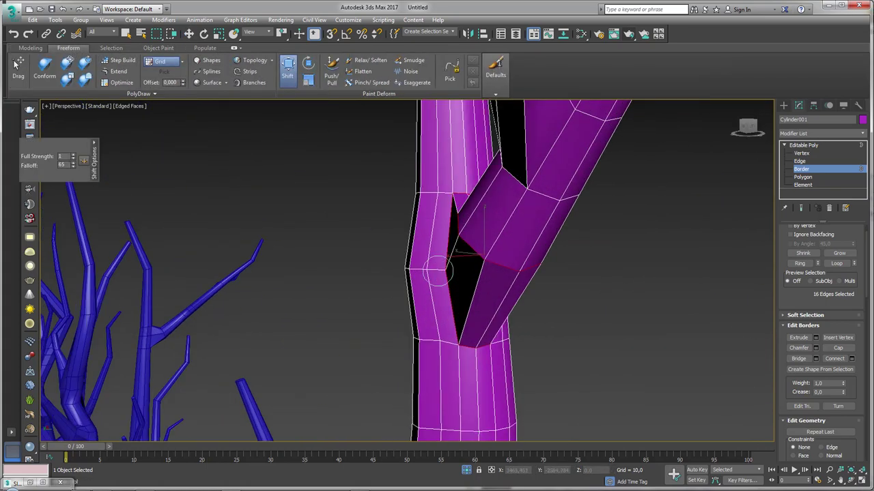
pyautogui.moveTo(434, 272); pyautogui.dragTo(473, 215)
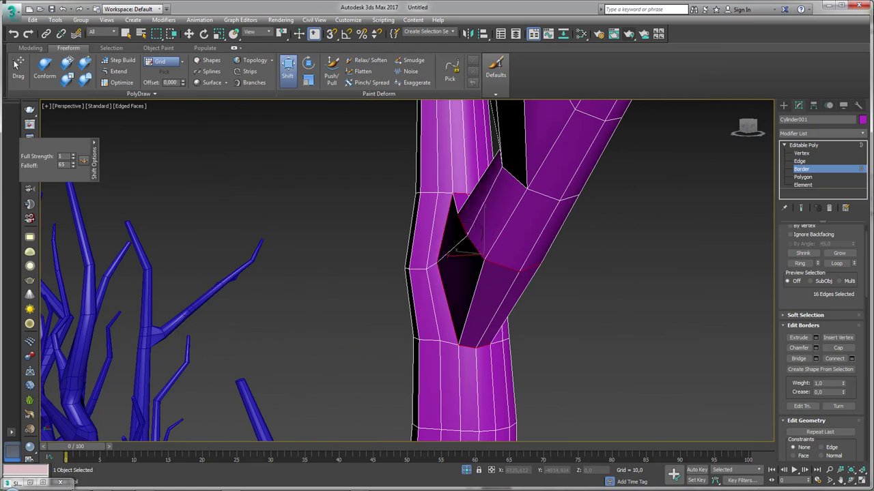
pyautogui.moveTo(485, 257); pyautogui.dragTo(471, 232)
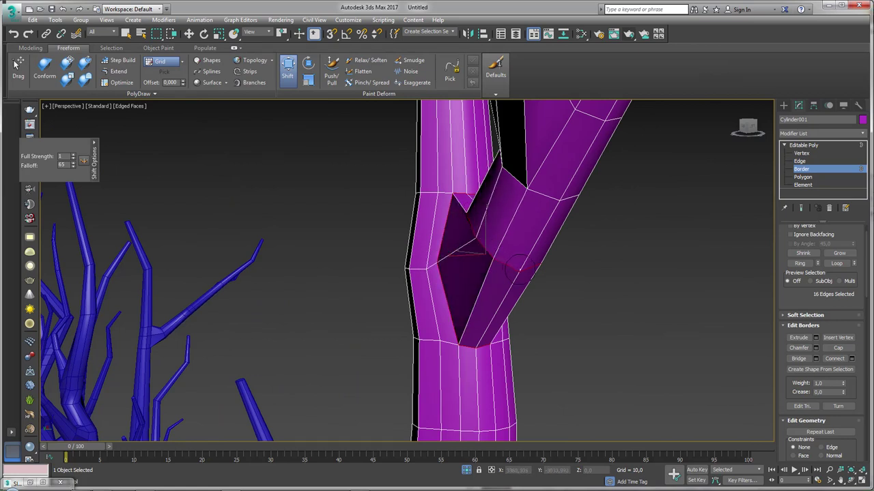
pyautogui.moveTo(437, 334); pyautogui.dragTo(456, 350)
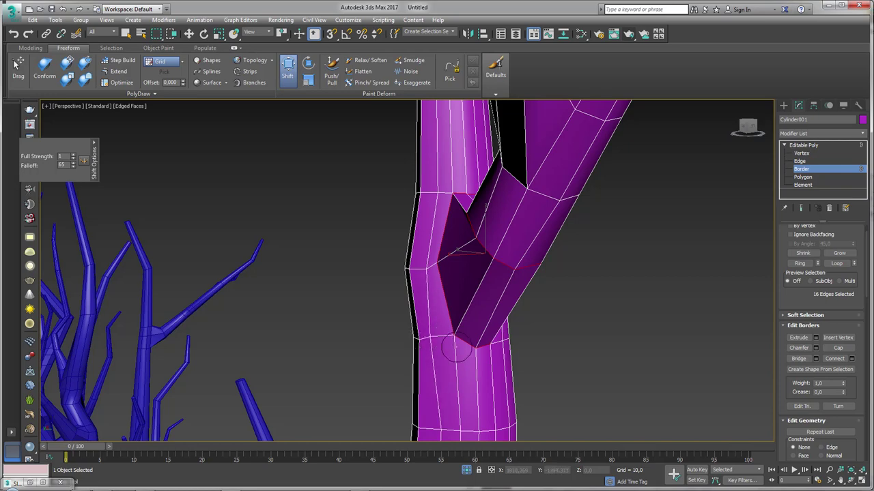
pyautogui.keyDown('alt'); pyautogui.moveTo(487, 349); pyautogui.dragTo(456, 355, button='middle'); pyautogui.keyUp('alt')
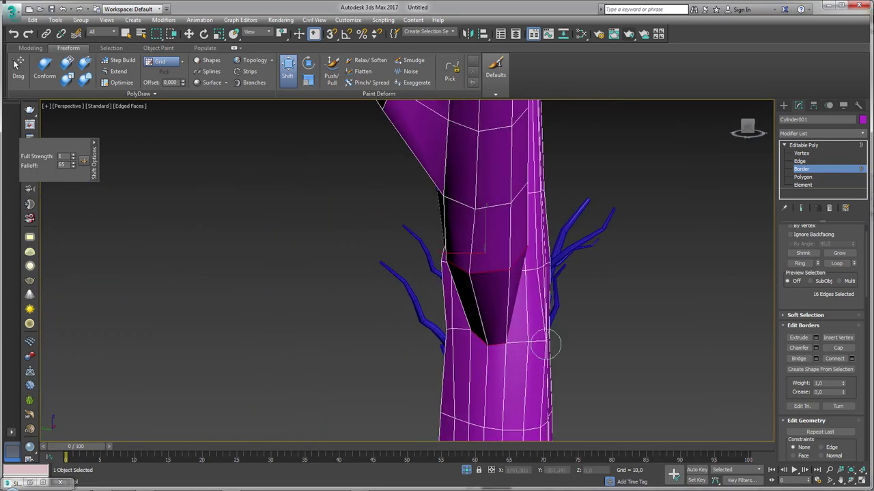
pyautogui.moveTo(540, 285); pyautogui.dragTo(539, 271)
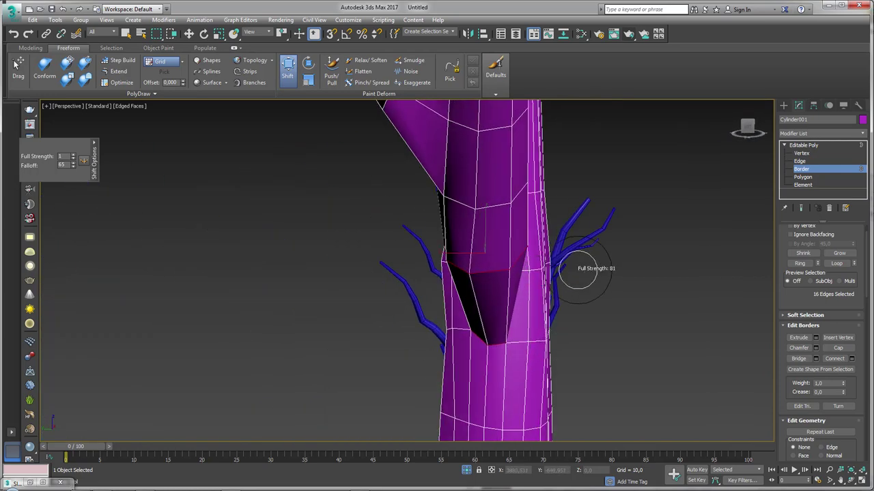
pyautogui.keyDown('alt'); pyautogui.moveTo(578, 273); pyautogui.dragTo(542, 265, button='middle'); pyautogui.keyUp('alt')
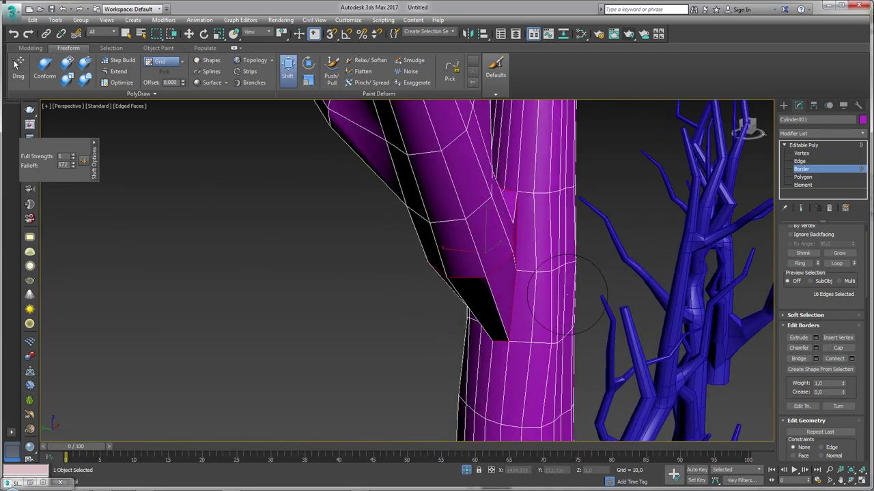
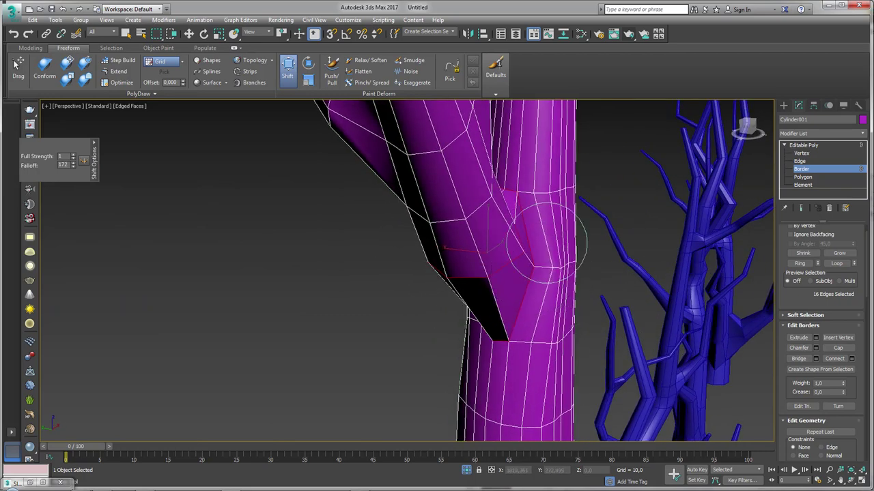
# Sculpt the side-branch junction on the magenta trunk with the Shift brush so it blends in.
pyautogui.moveTo(531, 193)
pyautogui.mouseDown()
pyautogui.moveTo(584, 199)
pyautogui.moveTo(524, 156)
pyautogui.mouseUp()
pyautogui.keyDown('alt'); pyautogui.moveTo(526, 156); pyautogui.dragTo(479, 198, button='middle'); pyautogui.keyUp('alt')
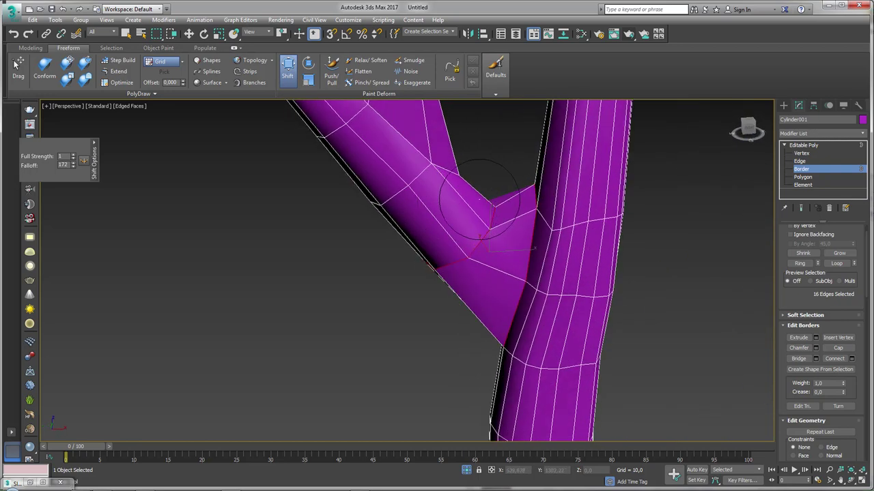
pyautogui.moveTo(479, 199)
pyautogui.mouseDown()
pyautogui.moveTo(454, 142)
pyautogui.moveTo(437, 163)
pyautogui.mouseUp()
# Switch to Move and zoom and orbit out to view the whole tree.
pyautogui.press('w')
pyautogui.scroll(-4, 360, 206)
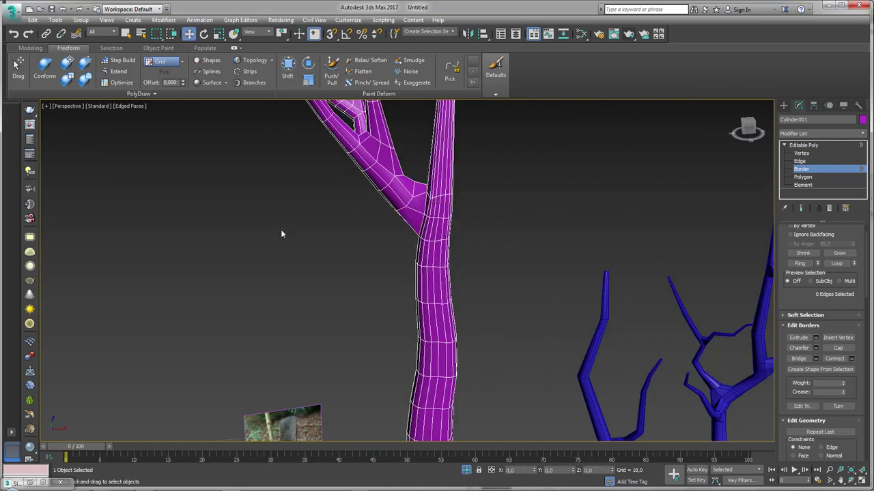
pyautogui.scroll(-5, 280, 234)
pyautogui.moveTo(281, 234)
pyautogui.keyDown('alt'); pyautogui.mouseDown(button='middle')
pyautogui.moveTo(354, 244)
pyautogui.moveTo(434, 287)
pyautogui.mouseUp(button='middle'); pyautogui.keyUp('alt')
# Leave Border level and clone the middle blue tree as a single Copy.
pyautogui.click(805, 146)
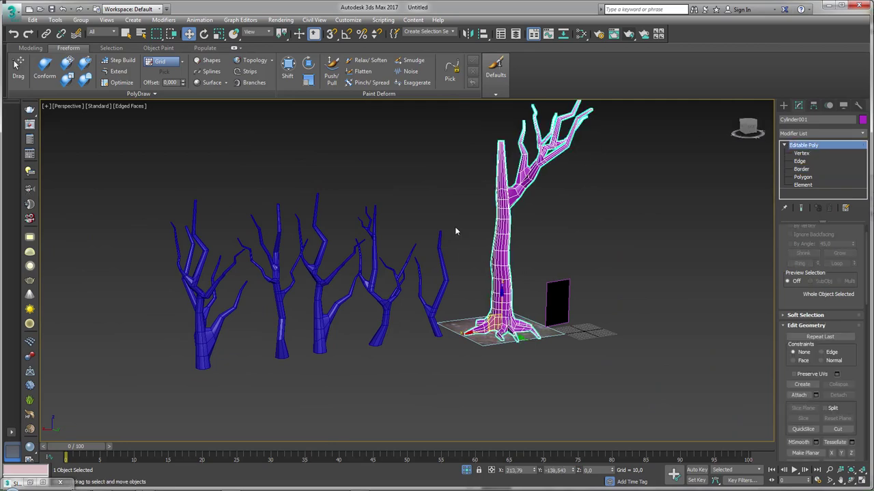
pyautogui.click(318, 342)
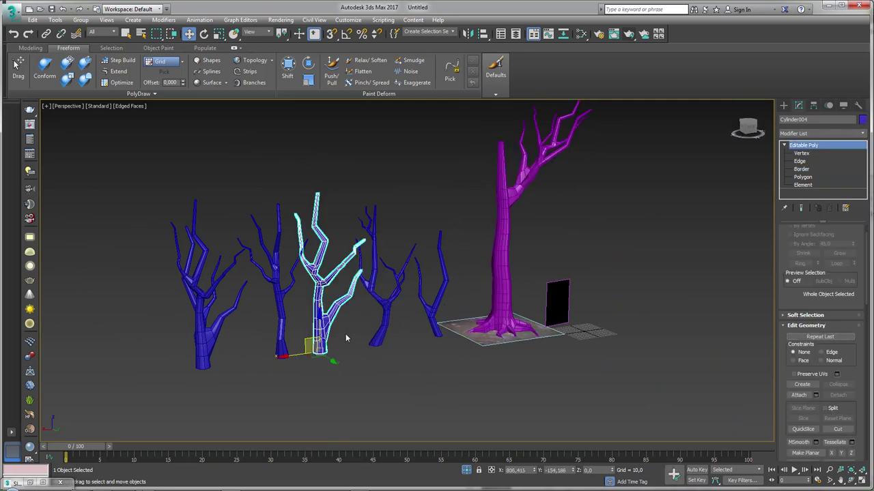
pyautogui.keyDown('alt'); pyautogui.moveTo(346, 335); pyautogui.dragTo(308, 341, button='middle'); pyautogui.keyUp('alt')
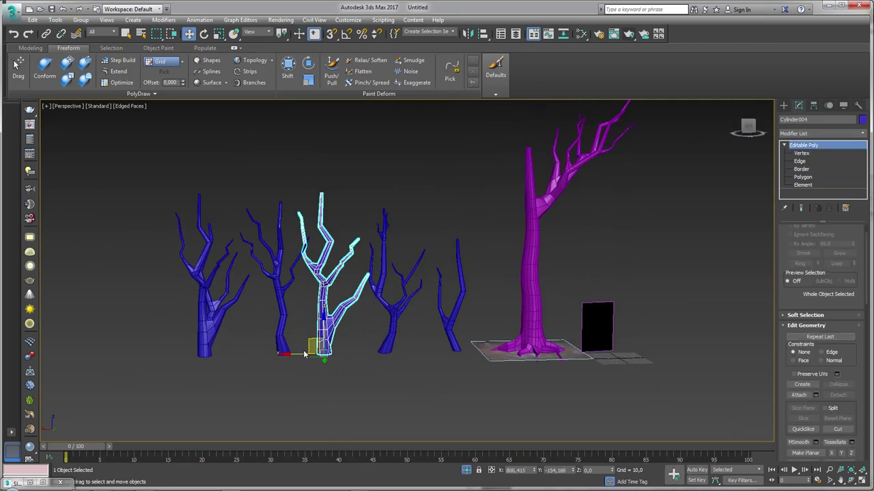
pyautogui.keyDown('shift'); pyautogui.moveTo(306, 349); pyautogui.dragTo(466, 257); pyautogui.keyUp('shift')
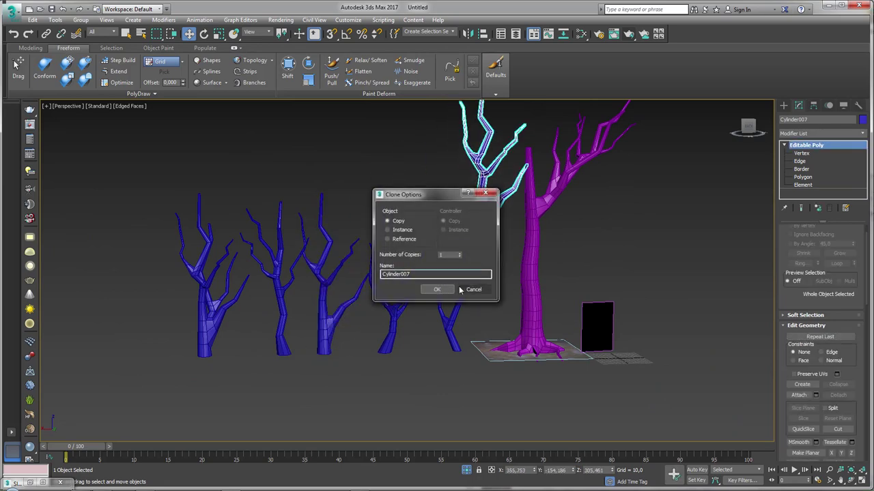
pyautogui.click(437, 289)
# Tilt the copied tree about 45 degrees.
pyautogui.press('e')
pyautogui.moveTo(506, 264); pyautogui.dragTo(516, 222)
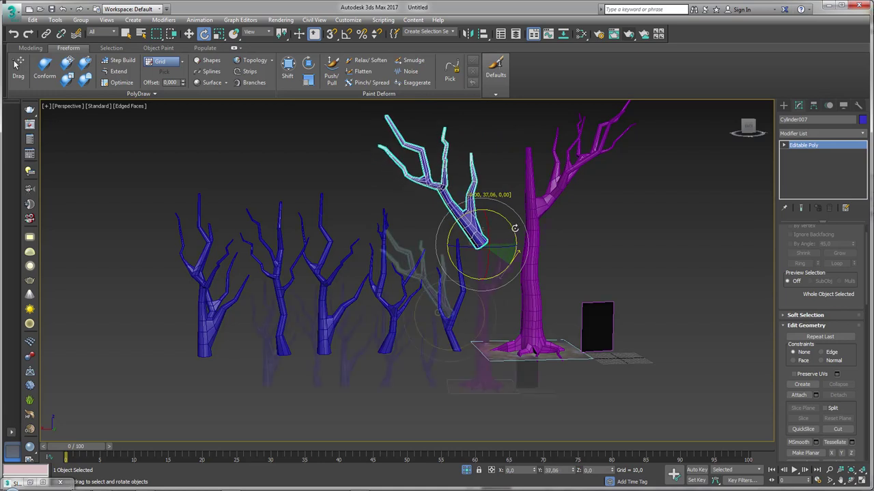
pyautogui.scroll(-3, 442, 316)
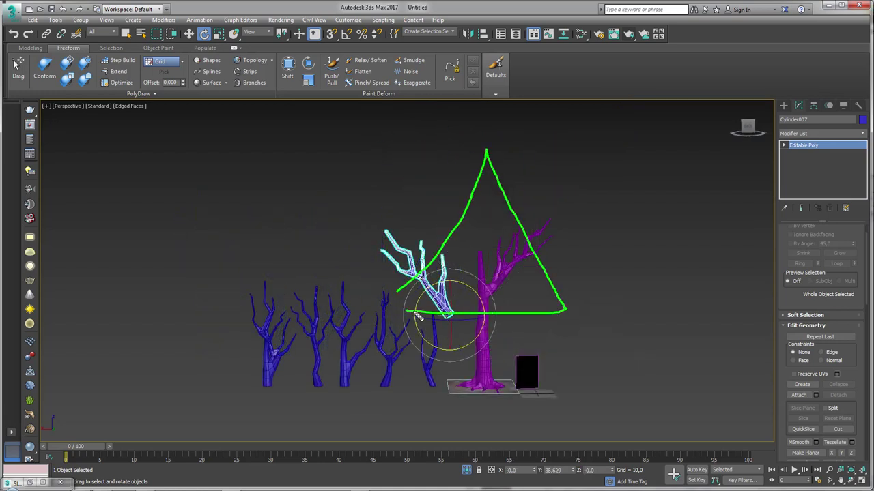
pyautogui.press('Escape')
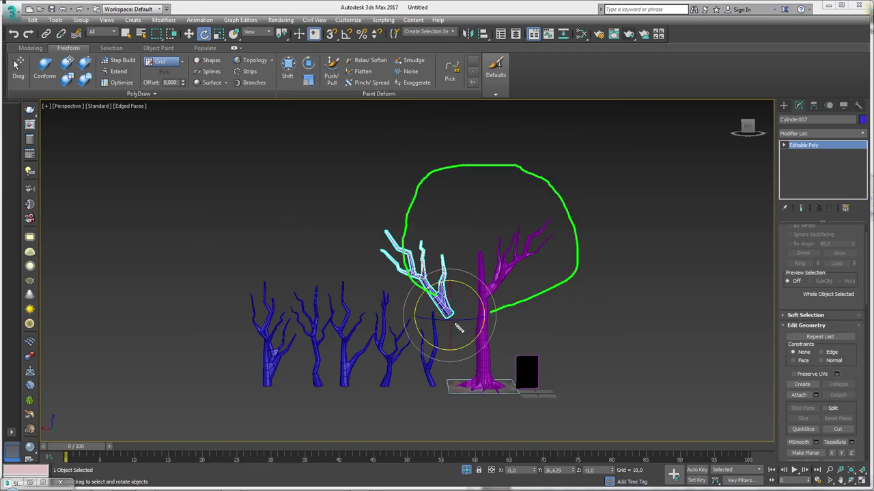
pyautogui.press('Escape')
pyautogui.scroll(5, 453, 309)
# Move the copied tree up toward the magenta trunk.
pyautogui.press('w')
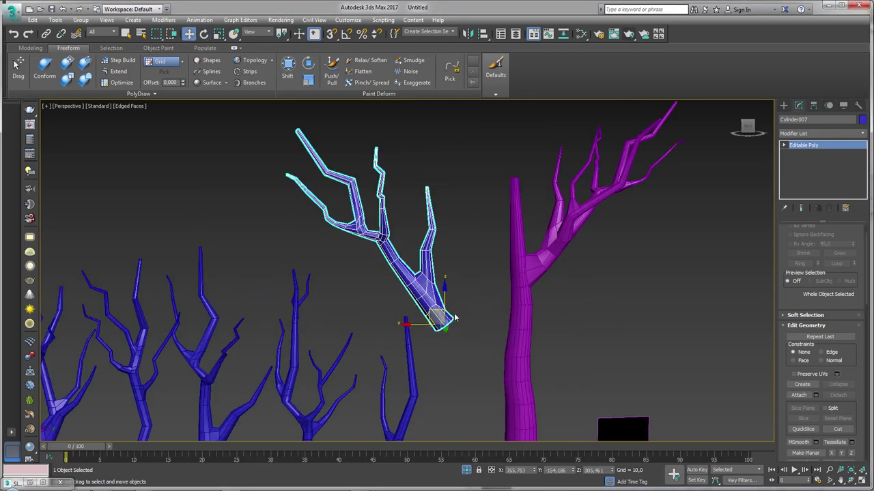
pyautogui.moveTo(436, 312)
pyautogui.mouseDown()
pyautogui.moveTo(476, 295)
pyautogui.moveTo(492, 312)
pyautogui.moveTo(478, 284)
pyautogui.mouseUp()
pyautogui.press('e')
pyautogui.press('r')
pyautogui.press('w')
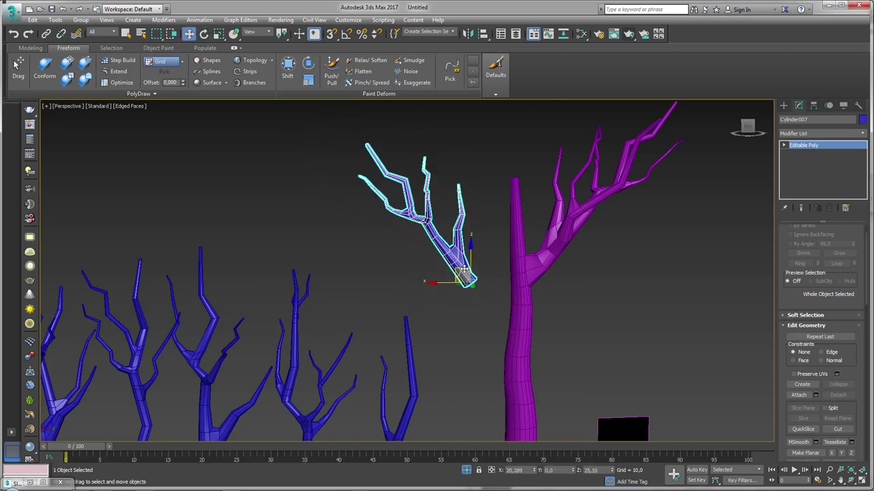
pyautogui.scroll(4, 477, 283)
# Rotate the new branch so it sits against the trunk, leaning right.
pyautogui.moveTo(478, 284)
pyautogui.keyDown('alt'); pyautogui.mouseDown(button='middle')
pyautogui.moveTo(549, 301)
pyautogui.moveTo(445, 247)
pyautogui.mouseUp(button='middle'); pyautogui.keyUp('alt')
pyautogui.press('e')
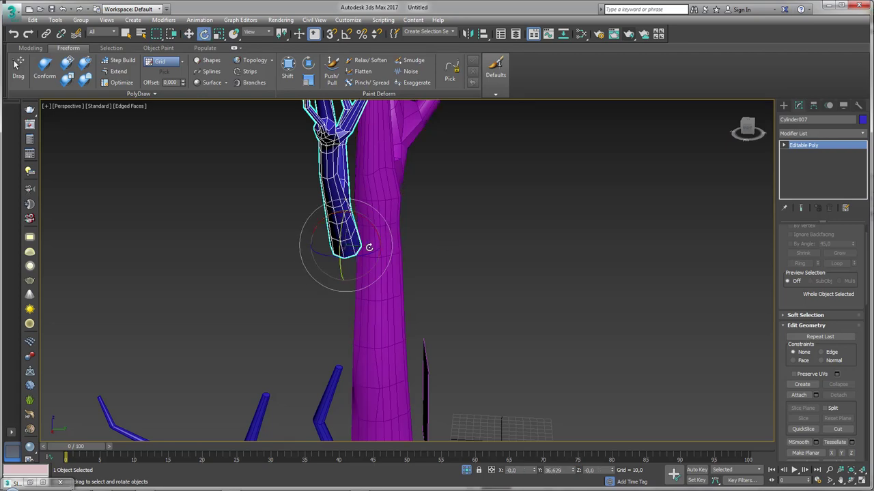
pyautogui.moveTo(369, 238); pyautogui.dragTo(362, 198)
pyautogui.scroll(-5, 423, 284)
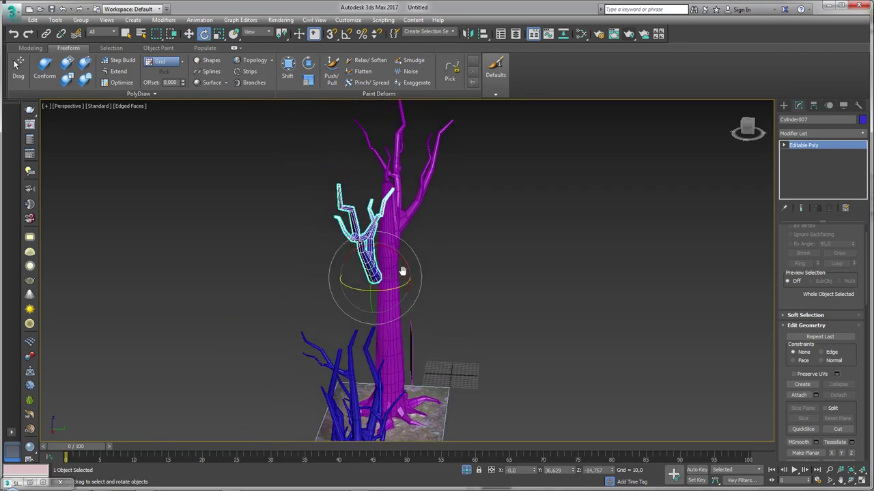
pyautogui.moveTo(422, 284)
pyautogui.mouseDown()
pyautogui.moveTo(402, 217)
pyautogui.moveTo(402, 278)
pyautogui.mouseUp()
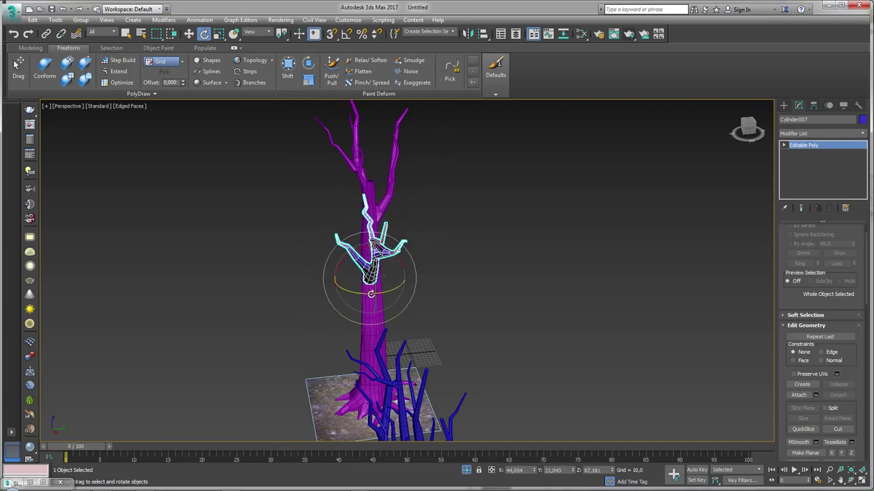
pyautogui.moveTo(370, 294)
pyautogui.keyDown('alt'); pyautogui.mouseDown(button='middle')
pyautogui.moveTo(441, 296)
pyautogui.moveTo(382, 280)
pyautogui.moveTo(437, 273)
pyautogui.mouseUp(button='middle'); pyautogui.keyUp('alt')
# Select the magenta trunk and pick several joint vertices at Vertex level.
pyautogui.click(436, 273)
pyautogui.scroll(3, 478, 272)
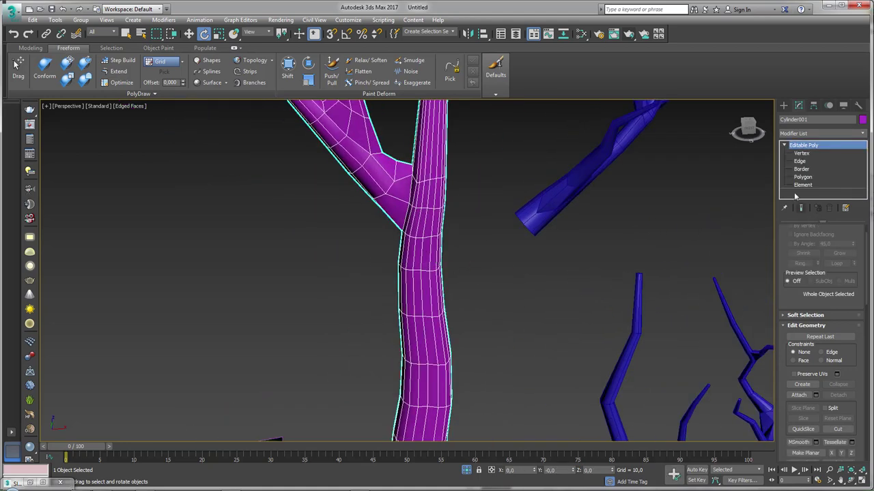
pyautogui.click(803, 154)
pyautogui.keyDown('alt'); pyautogui.moveTo(518, 250); pyautogui.dragTo(382, 259, button='middle'); pyautogui.keyUp('alt')
pyautogui.scroll(2, 379, 269)
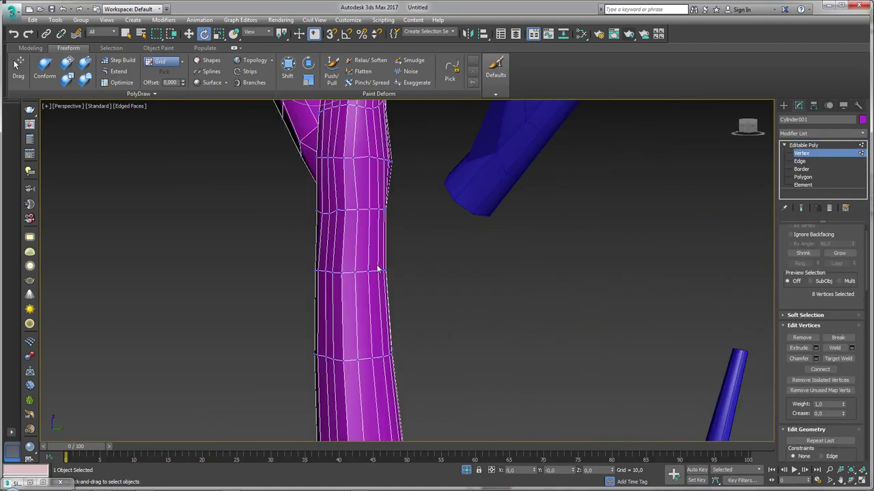
pyautogui.click(367, 270)
pyautogui.keyDown('ctrl'); pyautogui.click(357, 209); pyautogui.keyUp('ctrl')
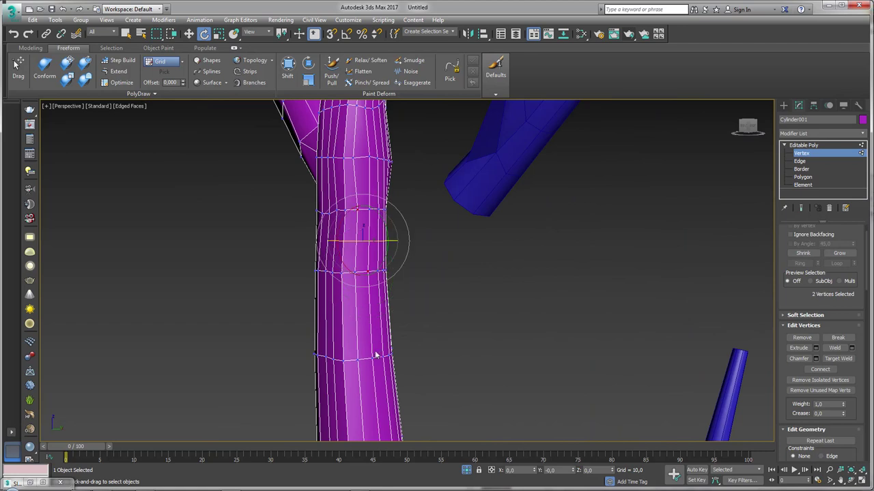
pyautogui.keyDown('ctrl'); pyautogui.click(382, 357); pyautogui.keyUp('ctrl')
pyautogui.keyDown('ctrl'); pyautogui.click(378, 209); pyautogui.keyUp('ctrl')
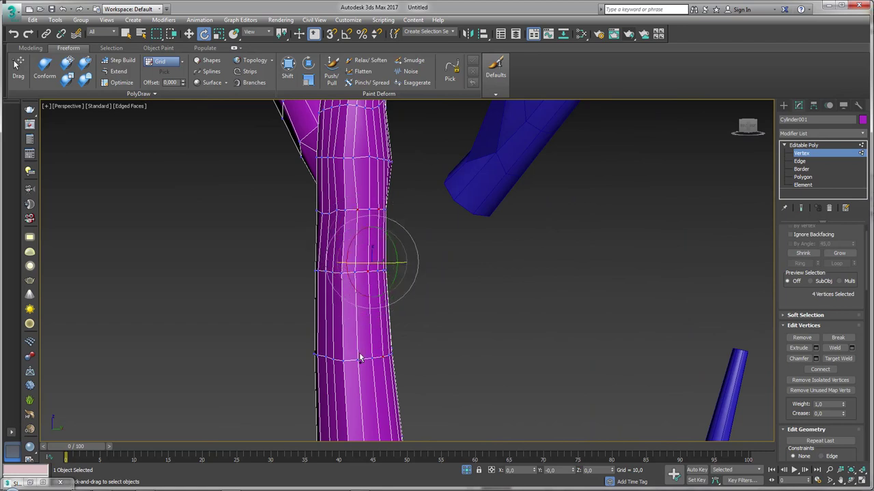
pyautogui.keyDown('ctrl'); pyautogui.click(356, 359); pyautogui.keyUp('ctrl')
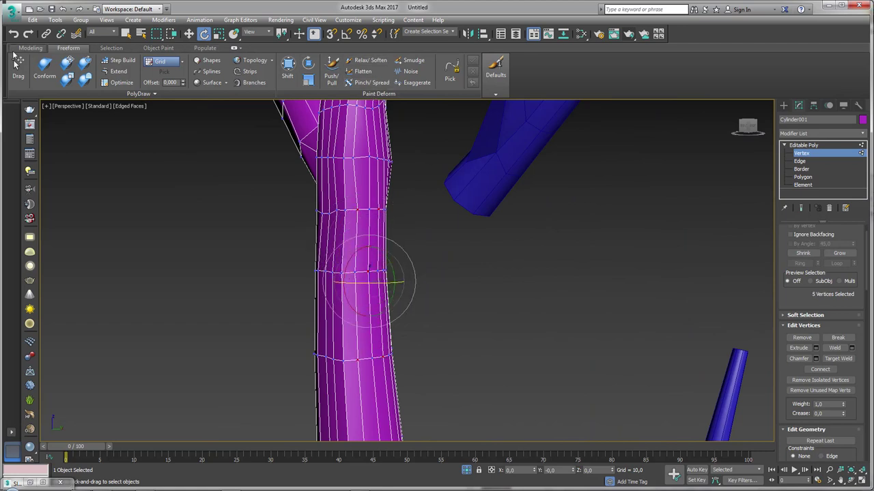
# Remove the edges around one trunk vertex and attach the copied branch to the trunk.
pyautogui.click(28, 48)
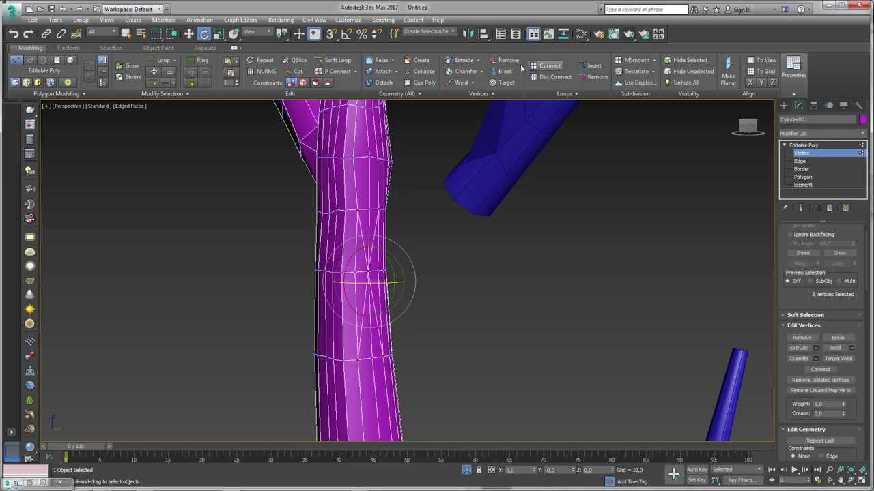
pyautogui.click(367, 272)
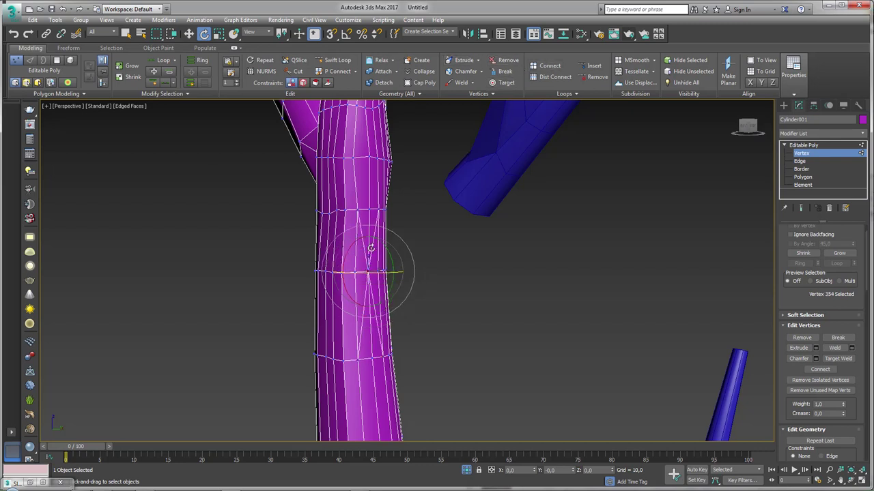
pyautogui.click(31, 60)
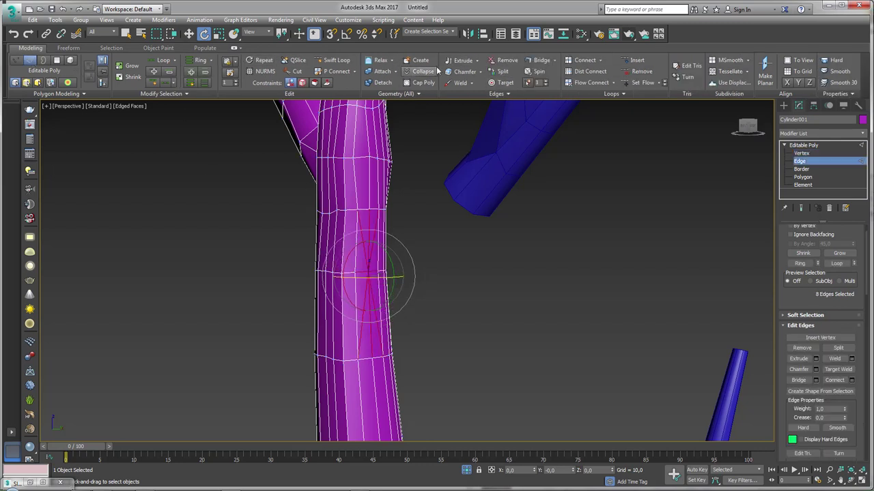
pyautogui.click(511, 60)
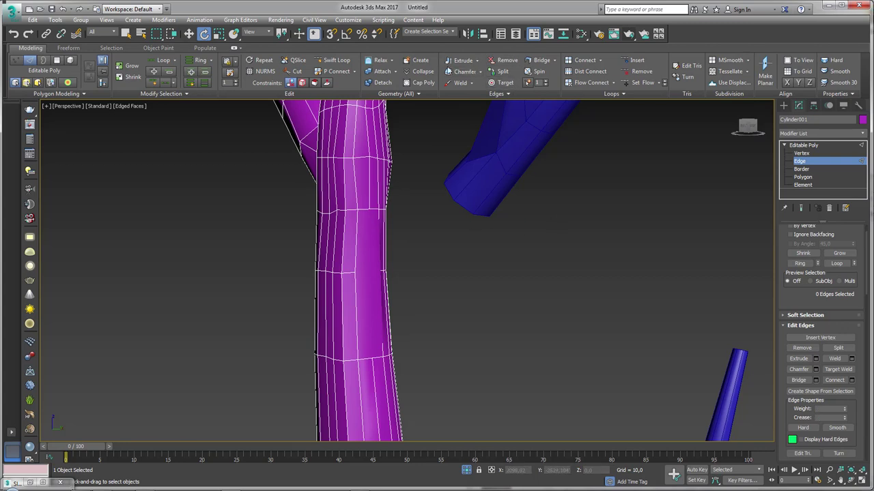
pyautogui.click(382, 71)
pyautogui.click(485, 213)
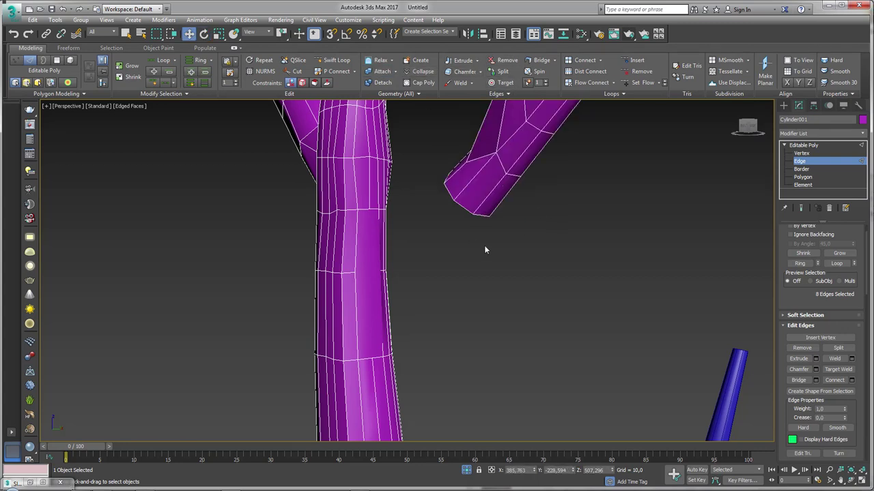
# Bridge the branch's end cap to the selected trunk faces at Polygon level.
pyautogui.press('2')
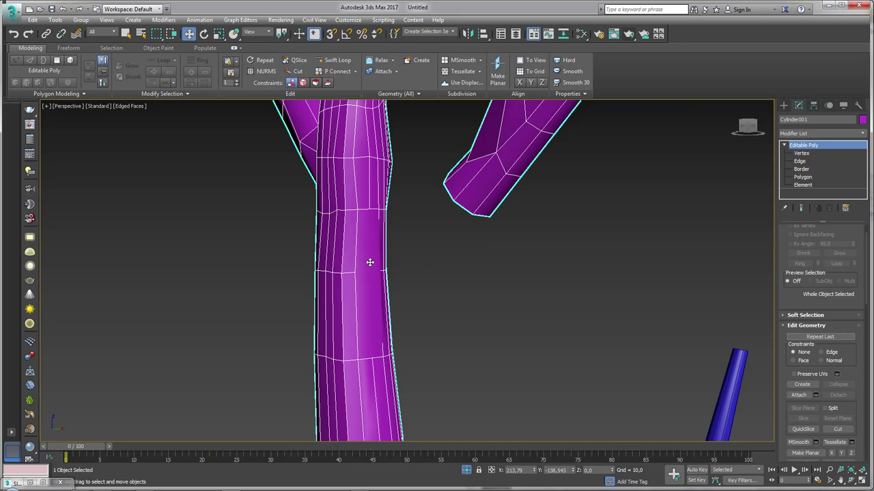
pyautogui.press('2')
pyautogui.press('2')
pyautogui.press('2')
pyautogui.press('4')
pyautogui.click(376, 273)
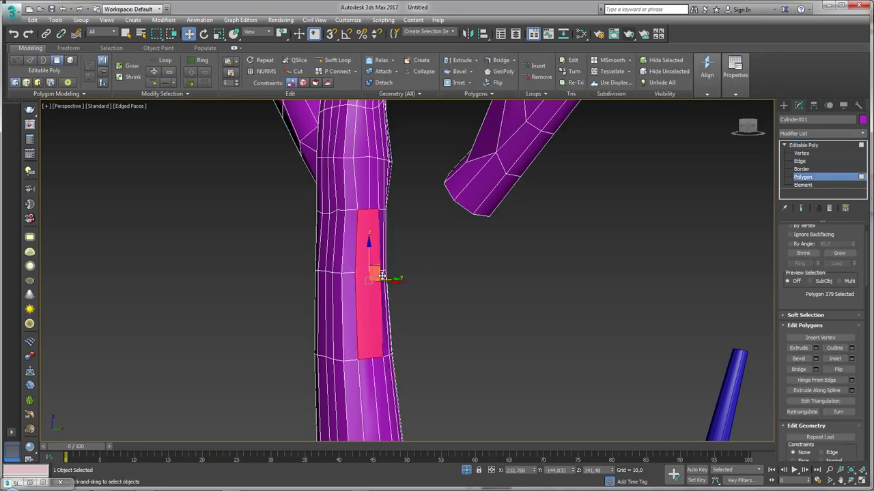
pyautogui.keyDown('alt'); pyautogui.moveTo(376, 273); pyautogui.dragTo(350, 289, button='middle'); pyautogui.keyUp('alt')
pyautogui.hotkey('ctrl', 'z')
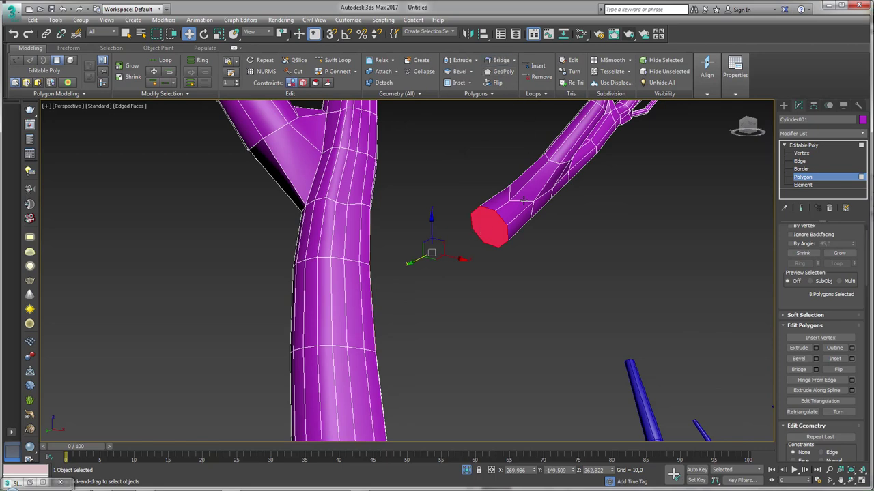
pyautogui.moveTo(523, 199)
pyautogui.keyDown('alt'); pyautogui.mouseDown(button='middle')
pyautogui.moveTo(539, 269)
pyautogui.moveTo(505, 297)
pyautogui.moveTo(520, 302)
pyautogui.moveTo(468, 228)
pyautogui.mouseUp(button='middle'); pyautogui.keyUp('alt')
# Add a Swift Loop edge loop across the bridge.
pyautogui.hotkey('shift', 'alt', 'w')
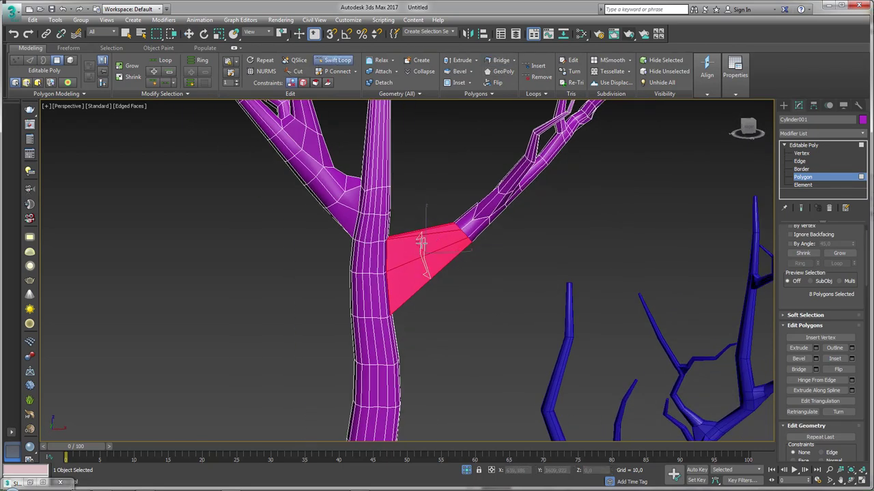
pyautogui.click(421, 242)
pyautogui.moveTo(421, 242)
pyautogui.keyDown('alt'); pyautogui.mouseDown(button='middle')
pyautogui.moveTo(435, 277)
pyautogui.moveTo(456, 278)
pyautogui.moveTo(343, 117)
pyautogui.mouseUp(button='middle'); pyautogui.keyUp('alt')
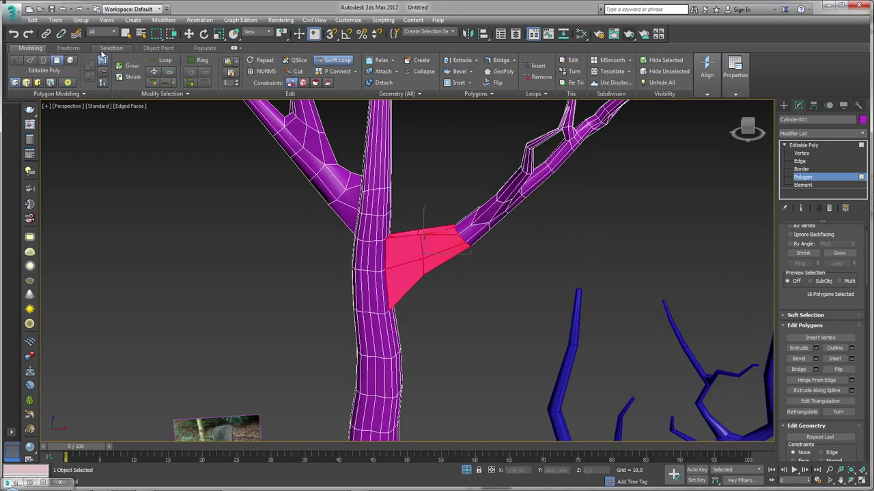
# Soften the bridge polygons with the Freeform Relax brush, then deselect them.
pyautogui.click(111, 48)
pyautogui.click(68, 48)
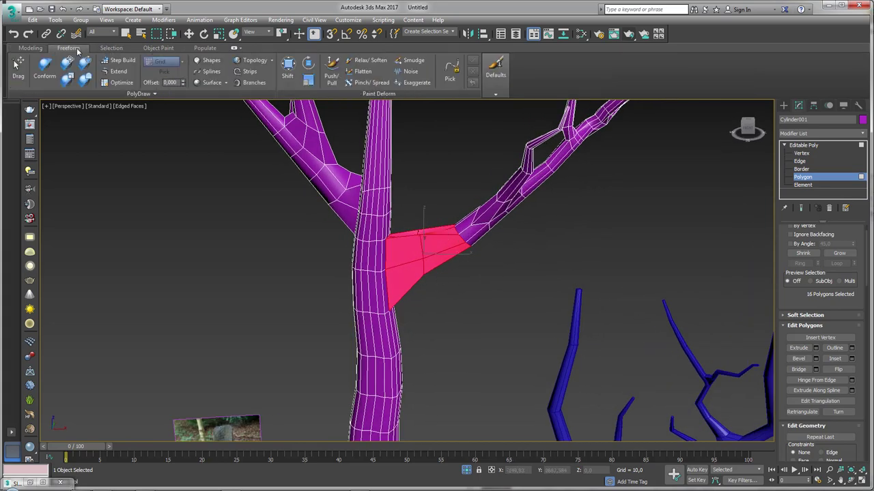
pyautogui.click(369, 63)
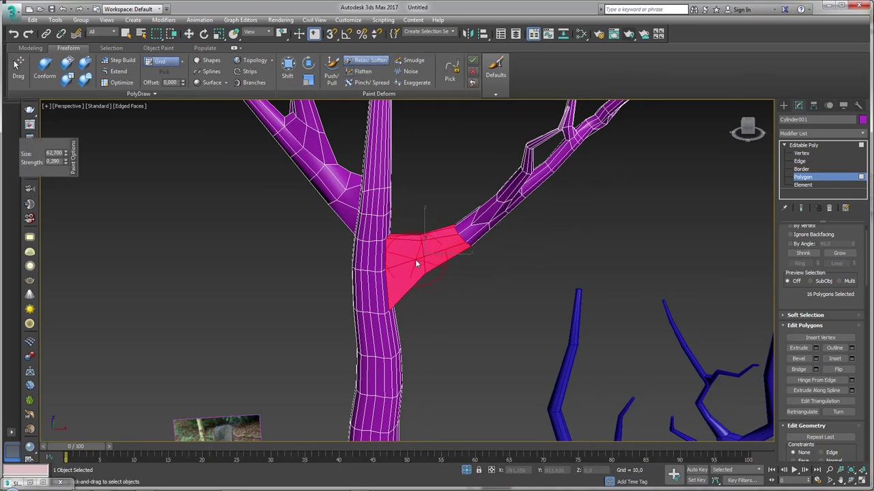
pyautogui.moveTo(454, 259)
pyautogui.keyDown('alt'); pyautogui.mouseDown(button='middle')
pyautogui.moveTo(325, 259)
pyautogui.moveTo(441, 309)
pyautogui.mouseUp(button='middle'); pyautogui.keyUp('alt')
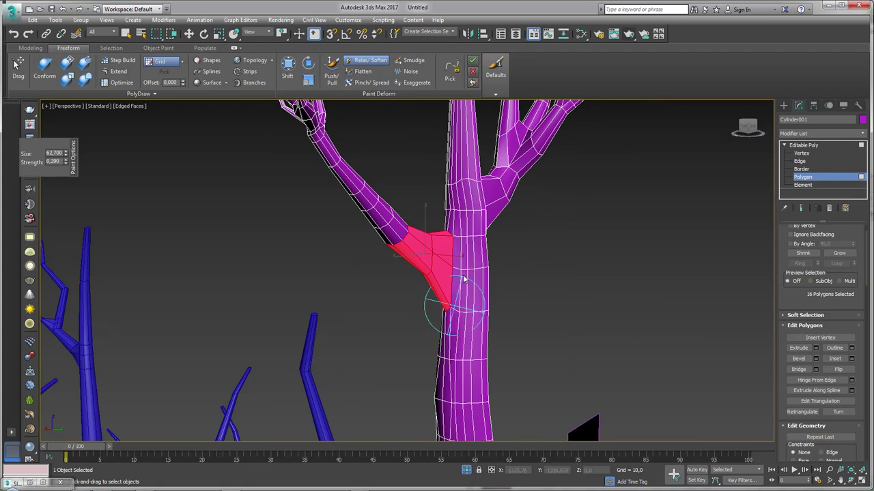
pyautogui.rightClick(412, 195)
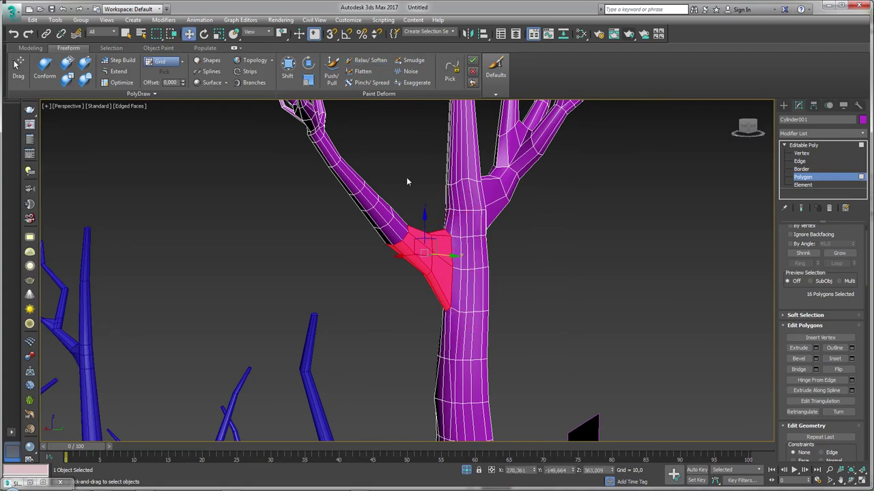
pyautogui.click(418, 189)
# Orbit and zoom out to frame the whole tree beside the blue trees.
pyautogui.moveTo(421, 191)
pyautogui.keyDown('alt'); pyautogui.mouseDown(button='middle')
pyautogui.moveTo(327, 182)
pyautogui.moveTo(459, 191)
pyautogui.mouseUp(button='middle'); pyautogui.keyUp('alt')
pyautogui.scroll(-5, 466, 232)
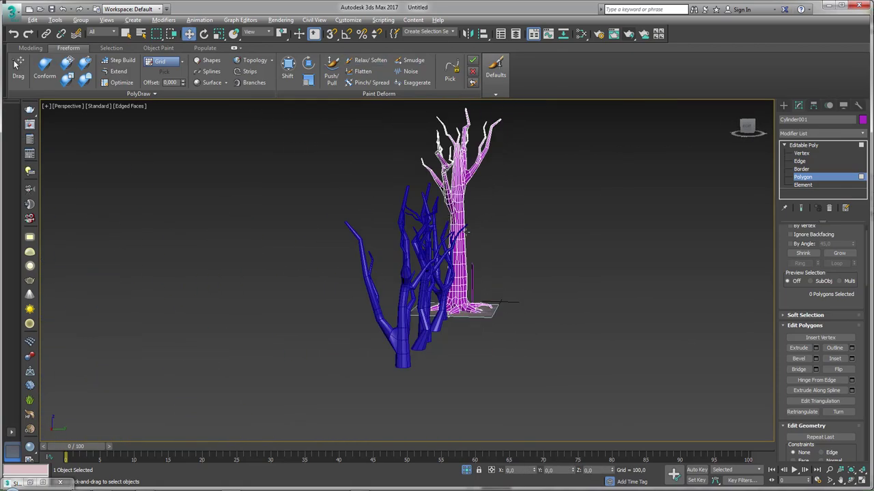
pyautogui.moveTo(466, 233)
pyautogui.keyDown('alt'); pyautogui.mouseDown(button='middle')
pyautogui.moveTo(576, 288)
pyautogui.moveTo(436, 339)
pyautogui.moveTo(774, 178)
pyautogui.mouseUp(button='middle'); pyautogui.keyUp('alt')
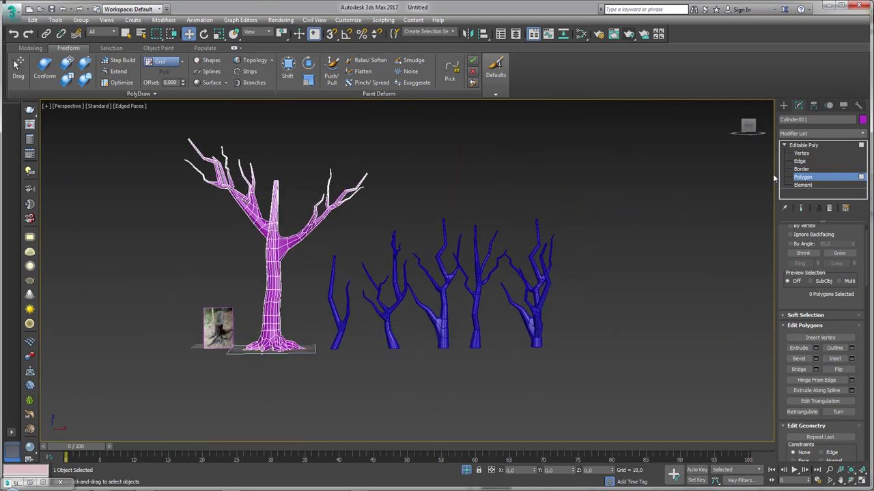
# Clone the small blue tree as a Copy up onto the big tree.
pyautogui.click(811, 145)
pyautogui.click(395, 343)
pyautogui.moveTo(396, 344)
pyautogui.keyDown('shift'); pyautogui.mouseDown()
pyautogui.moveTo(292, 210)
pyautogui.moveTo(319, 210)
pyautogui.moveTo(306, 228)
pyautogui.moveTo(300, 205)
pyautogui.mouseUp(); pyautogui.keyUp('shift')
pyautogui.click(449, 290)
# Tilt the copied branch upward.
pyautogui.press('e')
pyautogui.press('w')
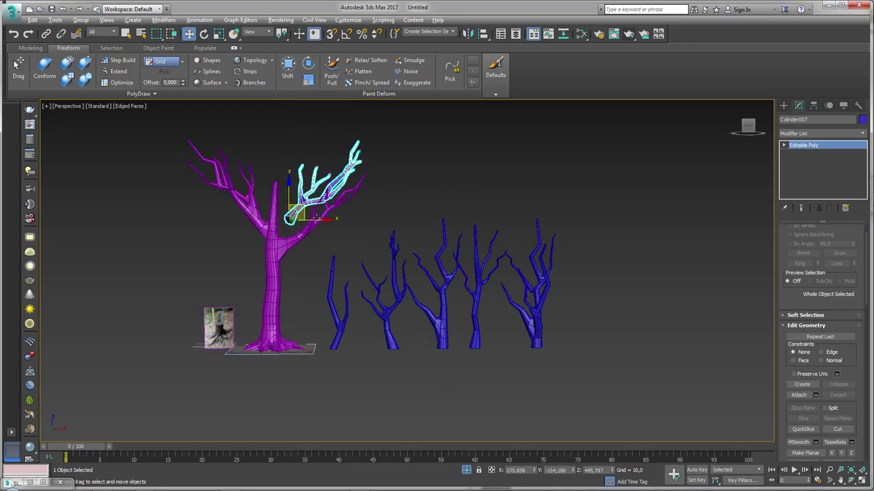
pyautogui.moveTo(300, 204)
pyautogui.keyDown('alt'); pyautogui.mouseDown(button='middle')
pyautogui.moveTo(258, 213)
pyautogui.moveTo(344, 263)
pyautogui.moveTo(373, 296)
pyautogui.mouseUp(button='middle'); pyautogui.keyUp('alt')
pyautogui.scroll(3, 344, 262)
pyautogui.press('e')
pyautogui.moveTo(354, 302)
pyautogui.mouseDown()
pyautogui.moveTo(349, 288)
pyautogui.moveTo(326, 302)
pyautogui.moveTo(305, 268)
pyautogui.moveTo(307, 338)
pyautogui.mouseUp()
# Move and rotate the copied branch further up toward the trunk.
pyautogui.press('r')
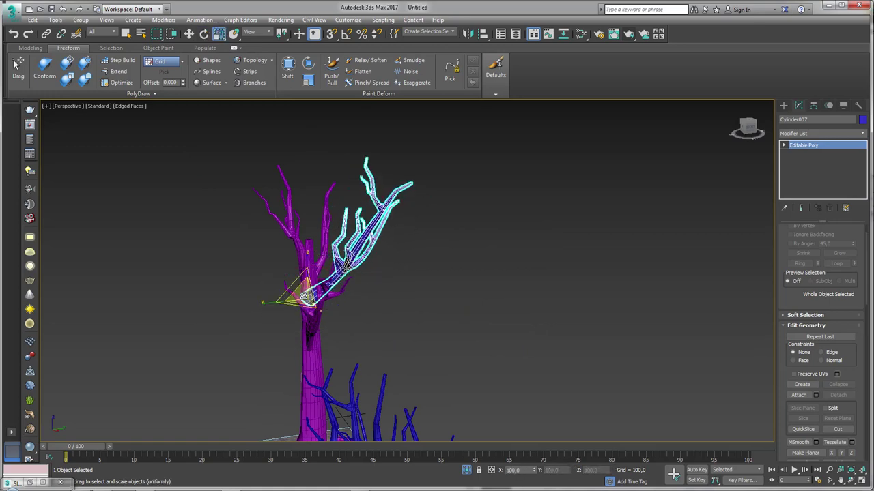
pyautogui.press('w')
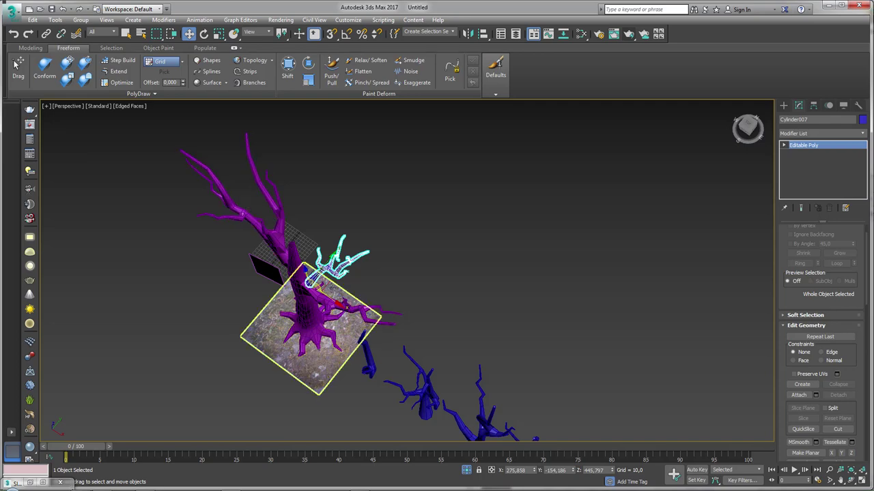
pyautogui.moveTo(329, 285); pyautogui.dragTo(327, 265)
pyautogui.keyDown('alt'); pyautogui.moveTo(328, 265); pyautogui.dragTo(326, 267, button='middle'); pyautogui.keyUp('alt')
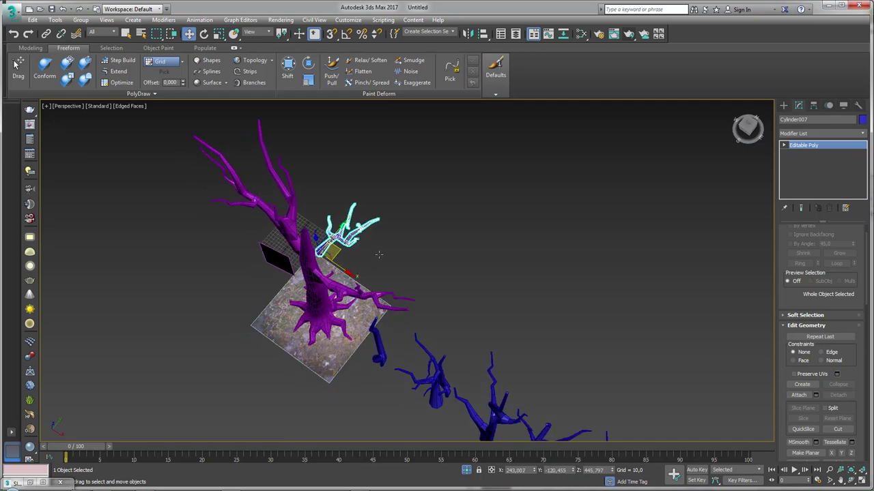
pyautogui.press('e')
pyautogui.moveTo(326, 267); pyautogui.dragTo(335, 269)
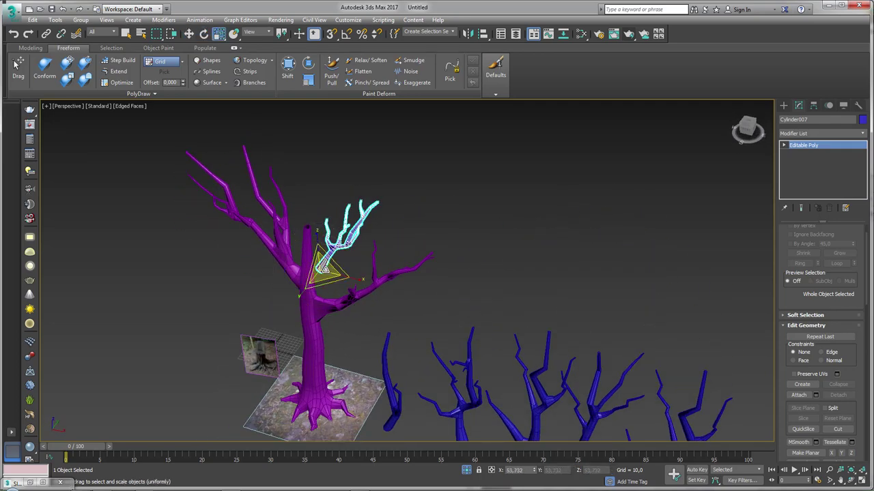
pyautogui.press('w')
pyautogui.keyDown('alt'); pyautogui.moveTo(334, 269); pyautogui.dragTo(325, 245, button='middle'); pyautogui.keyUp('alt')
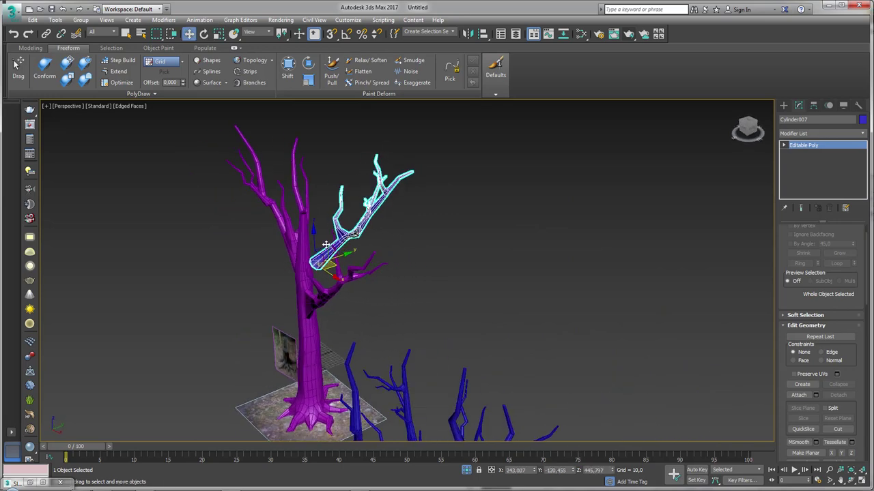
pyautogui.moveTo(341, 253)
pyautogui.mouseDown()
pyautogui.moveTo(386, 243)
pyautogui.moveTo(376, 240)
pyautogui.mouseUp()
pyautogui.keyDown('alt'); pyautogui.moveTo(376, 241); pyautogui.dragTo(387, 232, button='middle'); pyautogui.keyUp('alt')
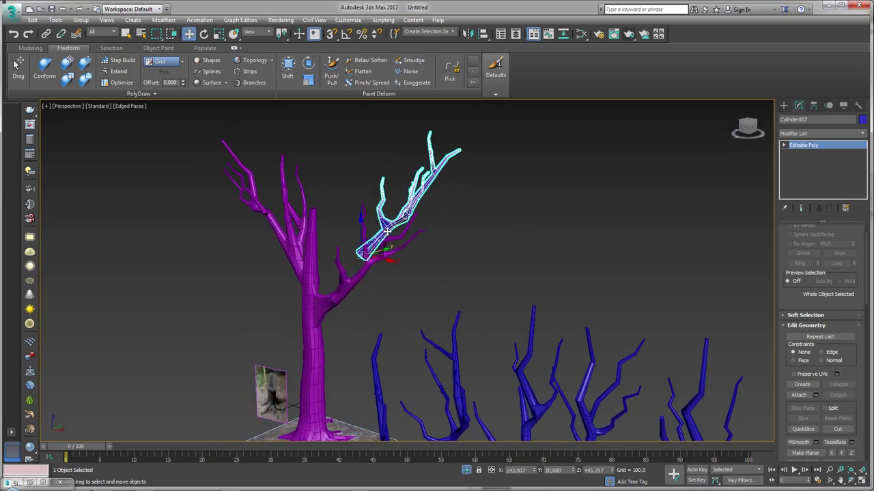
# Sketch guide strokes for the branch direction, then clear them.
pyautogui.moveTo(346, 214); pyautogui.dragTo(325, 175)
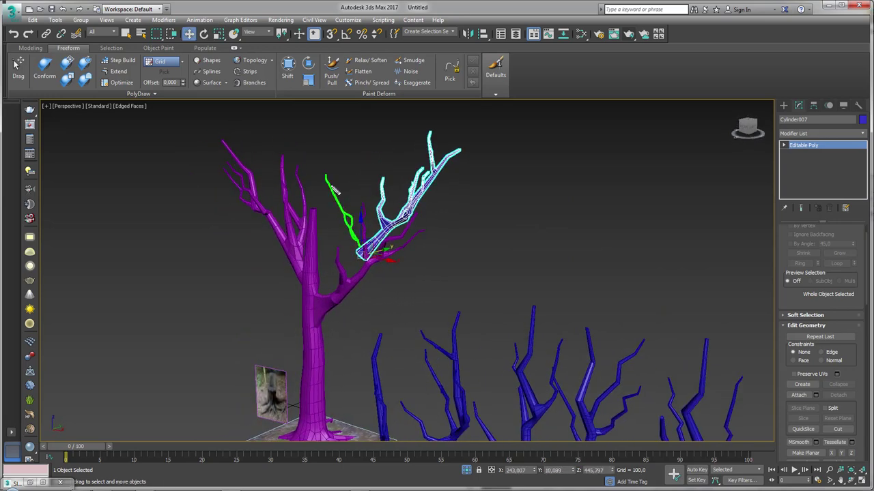
pyautogui.moveTo(349, 228); pyautogui.dragTo(344, 180)
pyautogui.moveTo(464, 300); pyautogui.dragTo(476, 304)
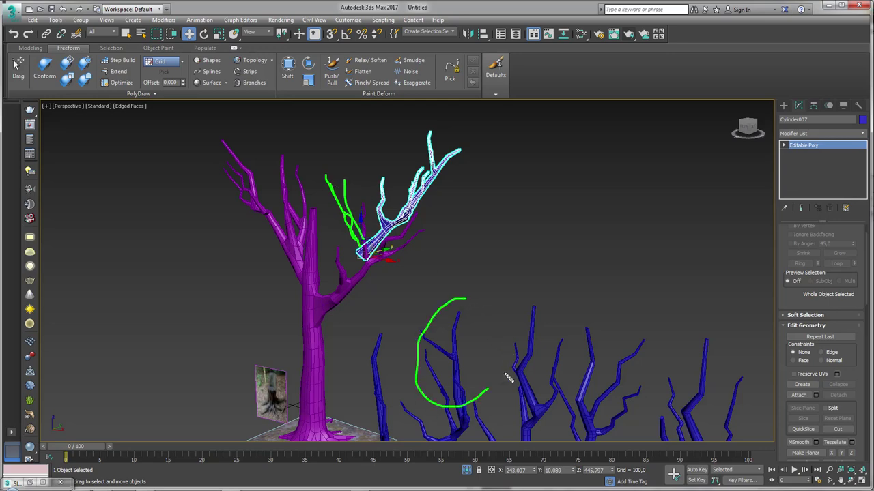
pyautogui.moveTo(349, 221); pyautogui.dragTo(301, 157)
pyautogui.press('Escape')
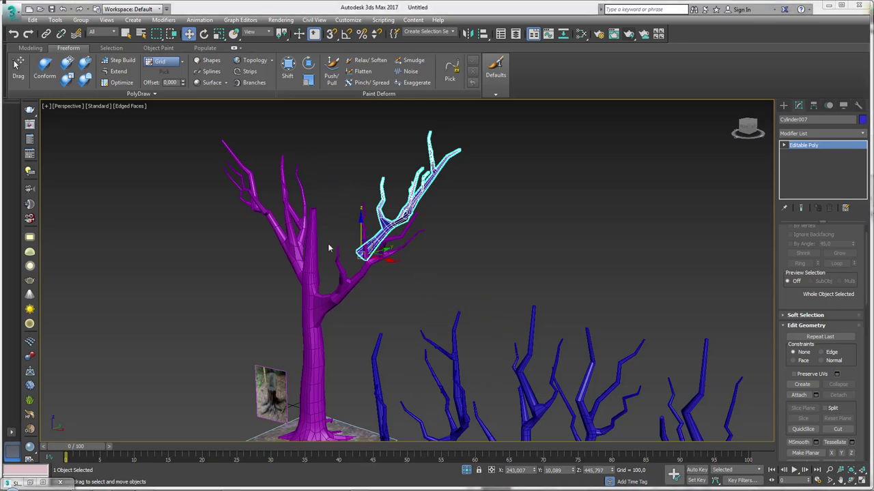
pyautogui.moveTo(332, 247)
pyautogui.keyDown('alt'); pyautogui.mouseDown(button='middle')
pyautogui.moveTo(350, 317)
pyautogui.moveTo(395, 237)
pyautogui.mouseUp(button='middle'); pyautogui.keyUp('alt')
# Rotate the branch about 20 degrees and move its base against the trunk's side.
pyautogui.press('e')
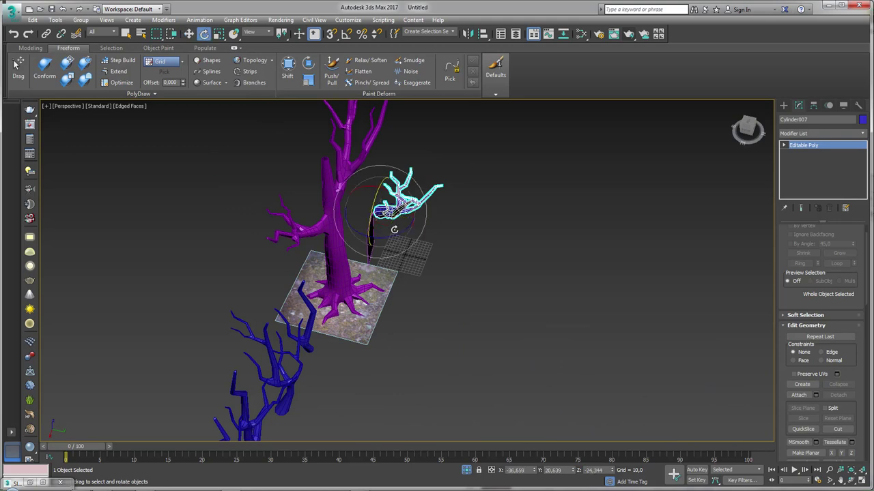
pyautogui.moveTo(395, 237); pyautogui.dragTo(409, 234)
pyautogui.moveTo(409, 234)
pyautogui.keyDown('alt'); pyautogui.mouseDown(button='middle')
pyautogui.moveTo(370, 263)
pyautogui.moveTo(347, 357)
pyautogui.moveTo(302, 321)
pyautogui.moveTo(380, 307)
pyautogui.moveTo(407, 291)
pyautogui.mouseUp(button='middle'); pyautogui.keyUp('alt')
pyautogui.press('w')
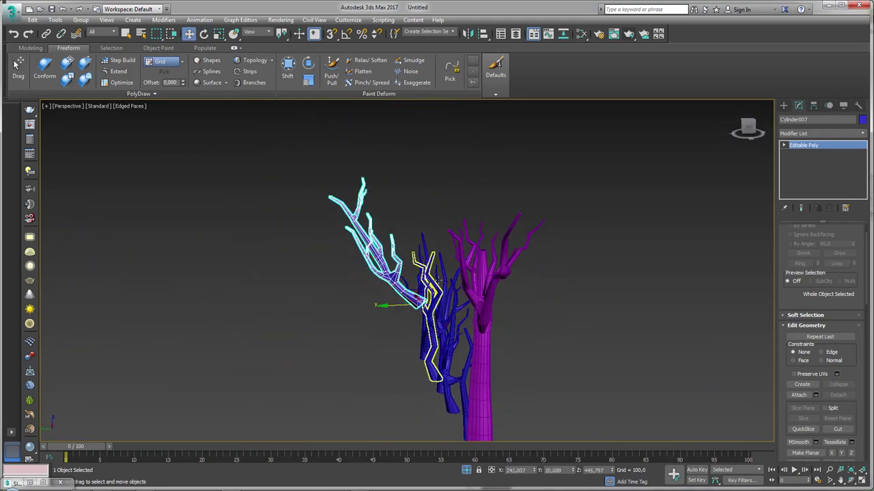
pyautogui.moveTo(406, 292); pyautogui.dragTo(410, 335)
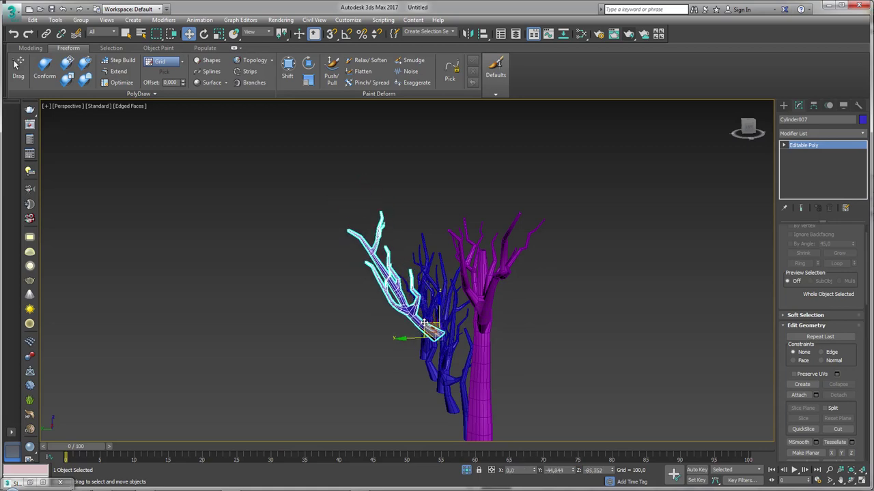
# Select the purple tree and enter Vertex level.
pyautogui.press('r')
pyautogui.scroll(2, 481, 369)
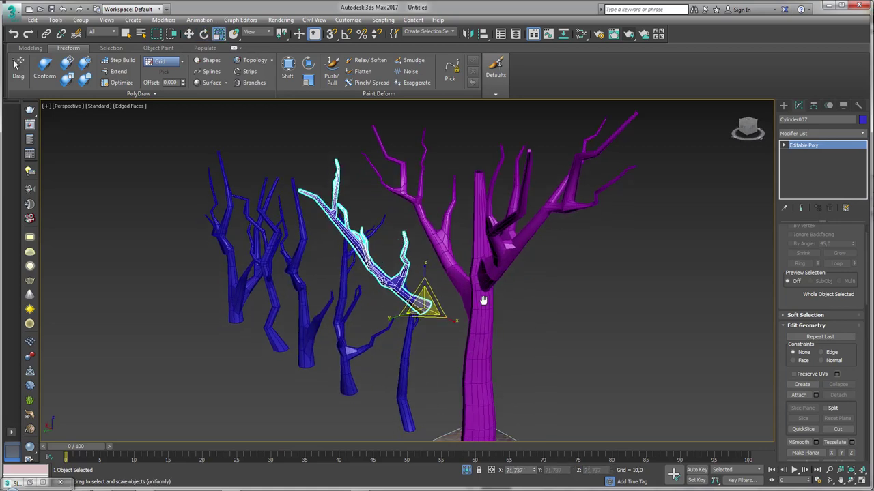
pyautogui.scroll(3, 481, 369)
pyautogui.click(497, 328)
pyautogui.scroll(4, 497, 329)
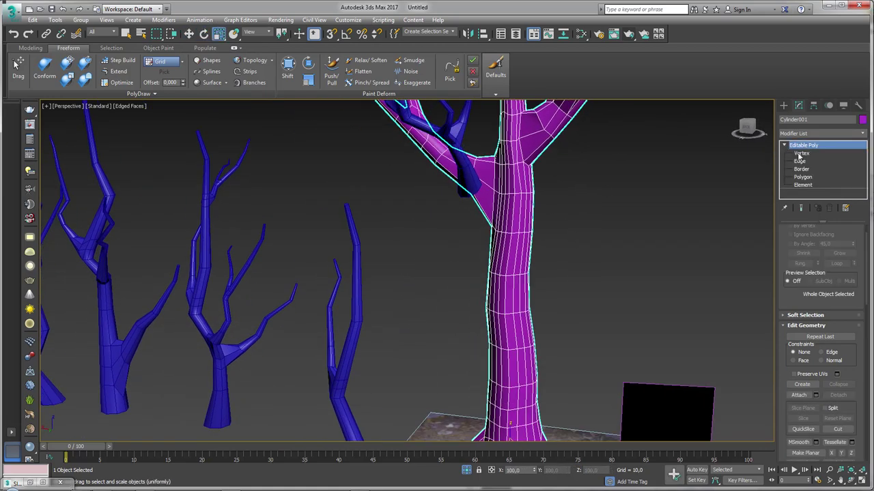
pyautogui.click(800, 154)
pyautogui.scroll(3, 502, 229)
# Select five trunk vertices around the contact point and Connect them.
pyautogui.click(499, 221)
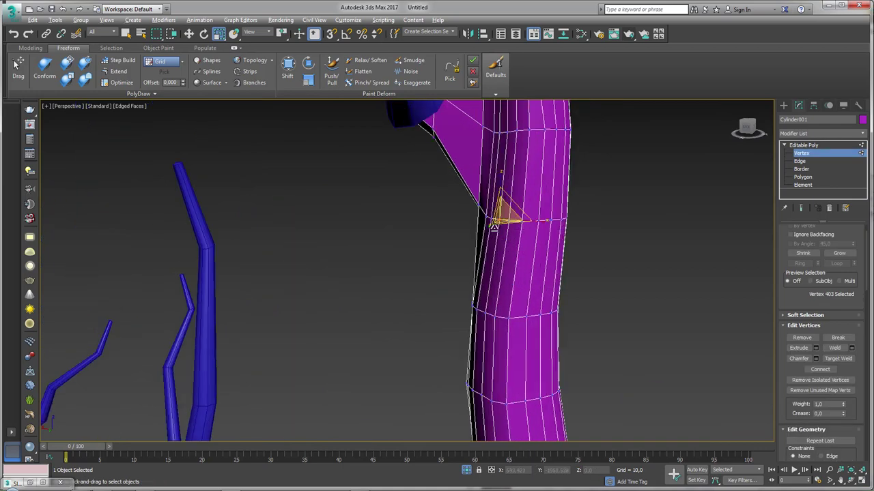
pyautogui.moveTo(499, 220)
pyautogui.keyDown('alt'); pyautogui.mouseDown(button='middle')
pyautogui.moveTo(474, 221)
pyautogui.moveTo(515, 303)
pyautogui.mouseUp(button='middle'); pyautogui.keyUp('alt')
pyautogui.keyDown('ctrl'); pyautogui.click(503, 317); pyautogui.keyUp('ctrl')
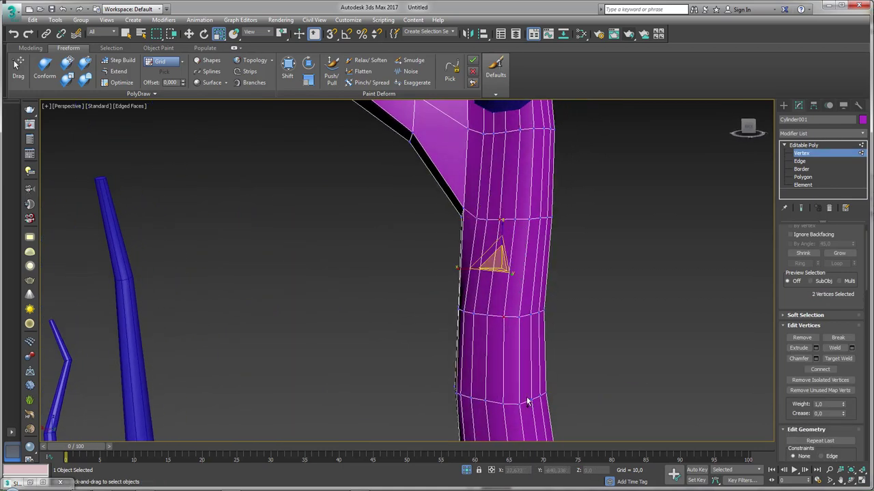
pyautogui.keyDown('ctrl'); pyautogui.click(519, 403); pyautogui.keyUp('ctrl')
pyautogui.keyDown('ctrl'); pyautogui.click(486, 400); pyautogui.keyUp('ctrl')
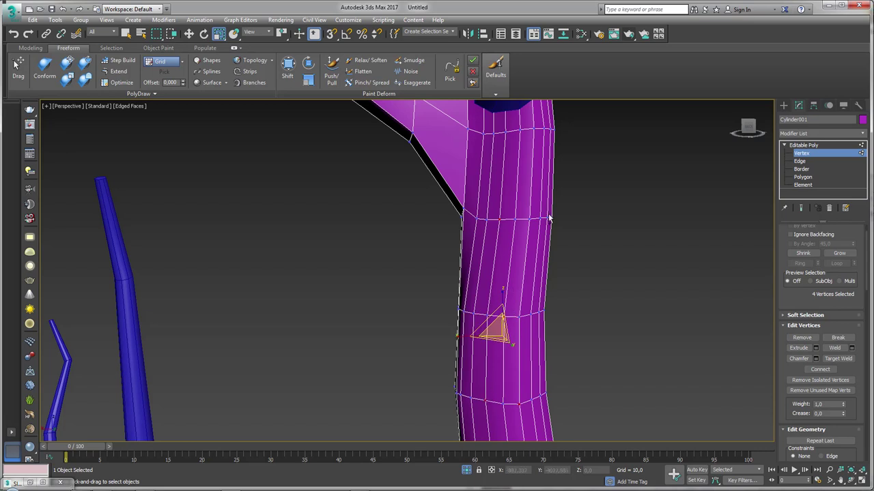
pyautogui.keyDown('ctrl'); pyautogui.click(531, 219); pyautogui.keyUp('ctrl')
pyautogui.click(31, 48)
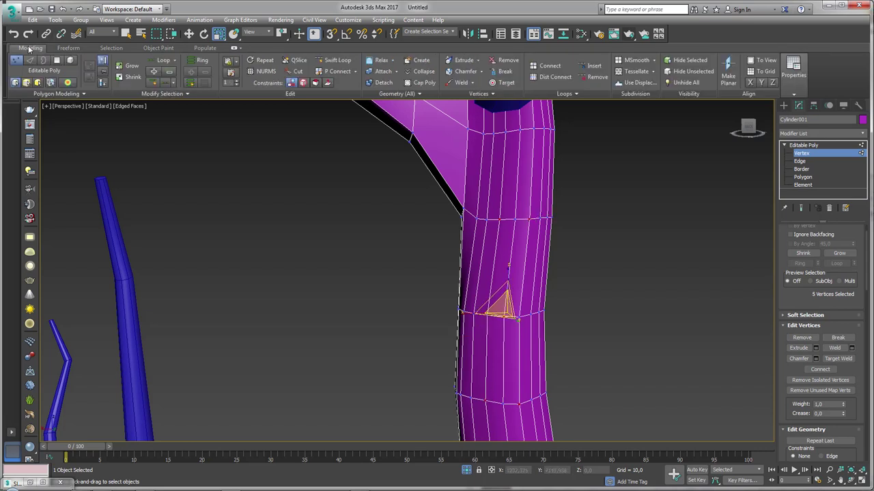
pyautogui.click(546, 66)
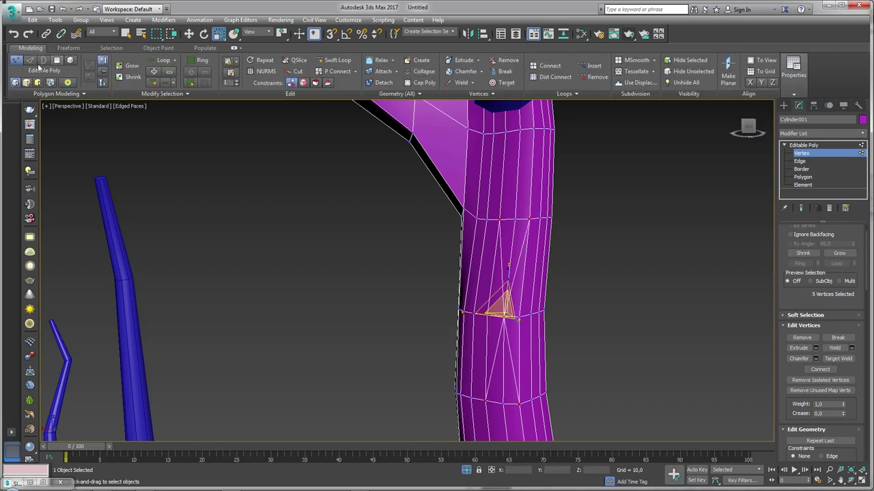
# Remove the new diagonal edges so the trunk patch becomes one face.
pyautogui.click(482, 351)
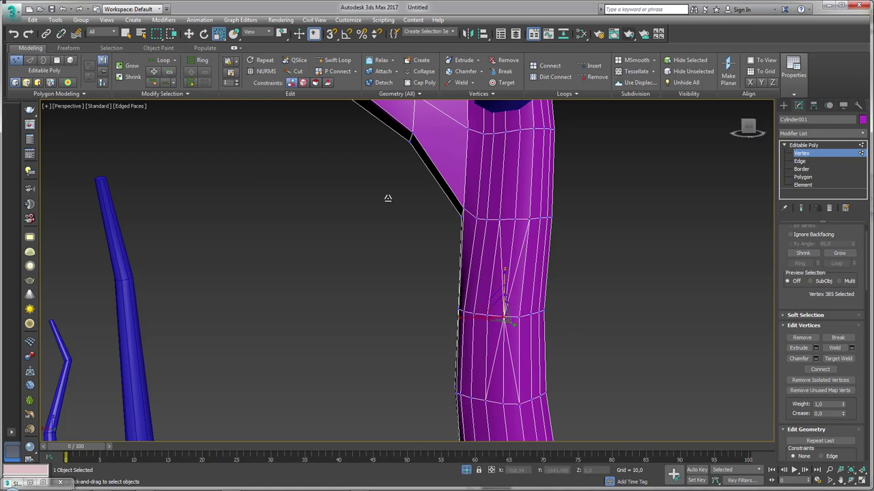
pyautogui.click(30, 60)
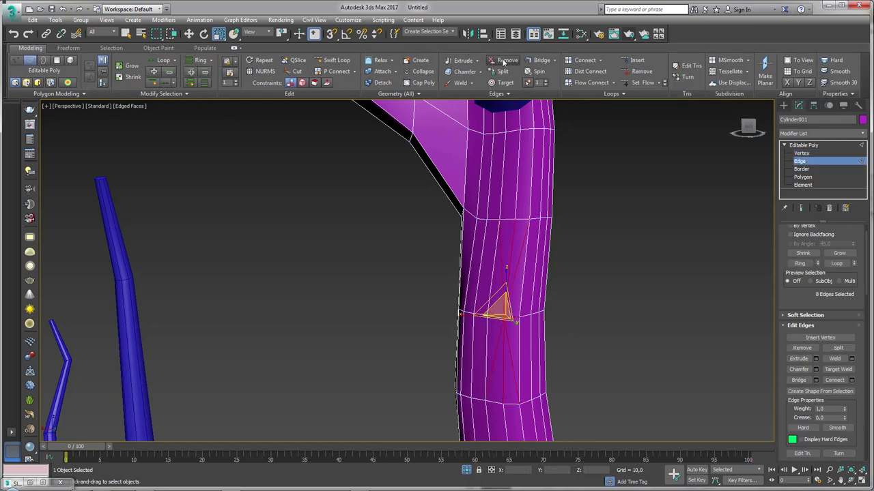
pyautogui.click(505, 60)
# Attach the blue branch to the tree at Polygon level.
pyautogui.press('4')
pyautogui.click(508, 279)
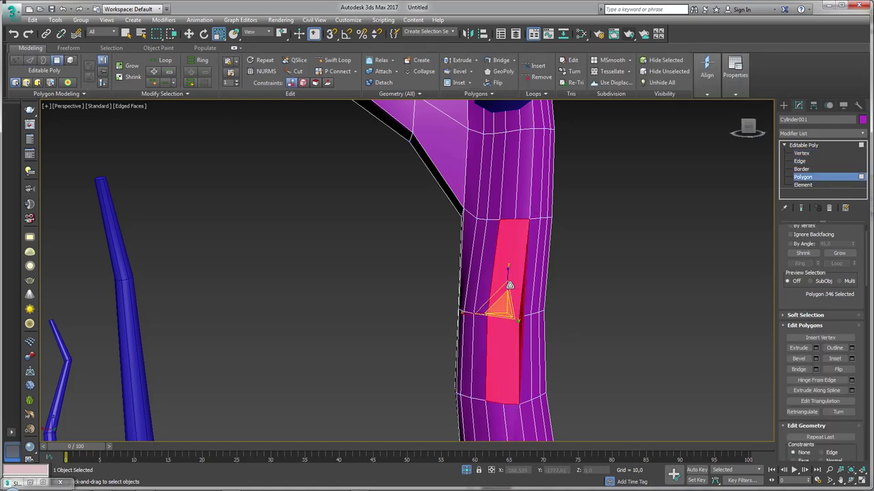
pyautogui.scroll(-2, 508, 279)
pyautogui.scroll(-3, 508, 279)
pyautogui.scroll(-3, 569, 245)
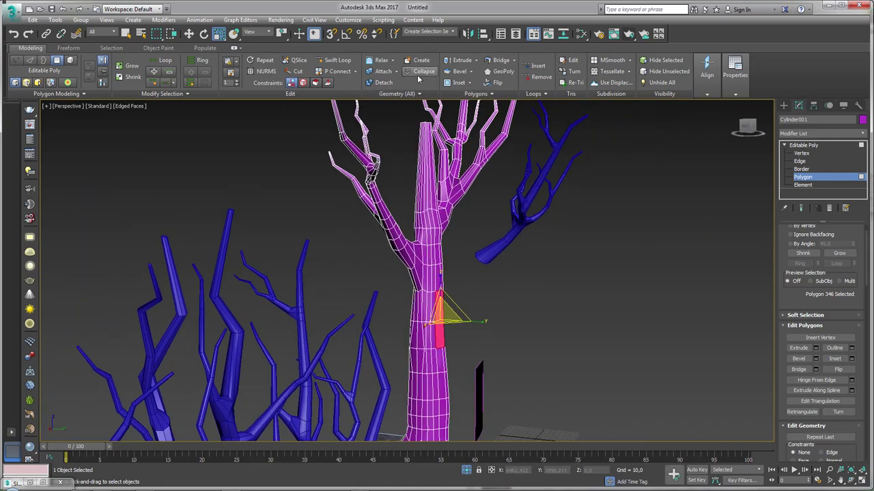
pyautogui.click(382, 71)
pyautogui.click(485, 251)
# Bridge the branch's open end polygon to the trunk patch polygon.
pyautogui.scroll(3, 469, 268)
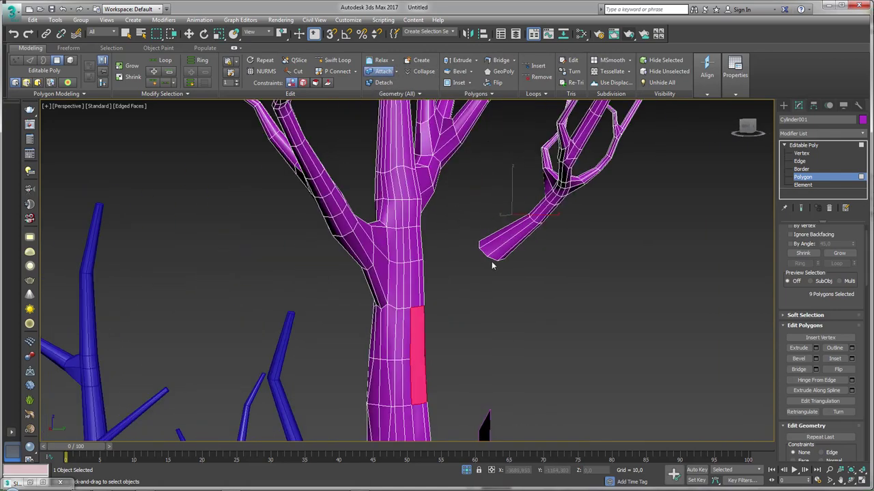
pyautogui.moveTo(492, 266)
pyautogui.keyDown('alt'); pyautogui.mouseDown(button='middle')
pyautogui.moveTo(503, 304)
pyautogui.moveTo(434, 296)
pyautogui.mouseUp(button='middle'); pyautogui.keyUp('alt')
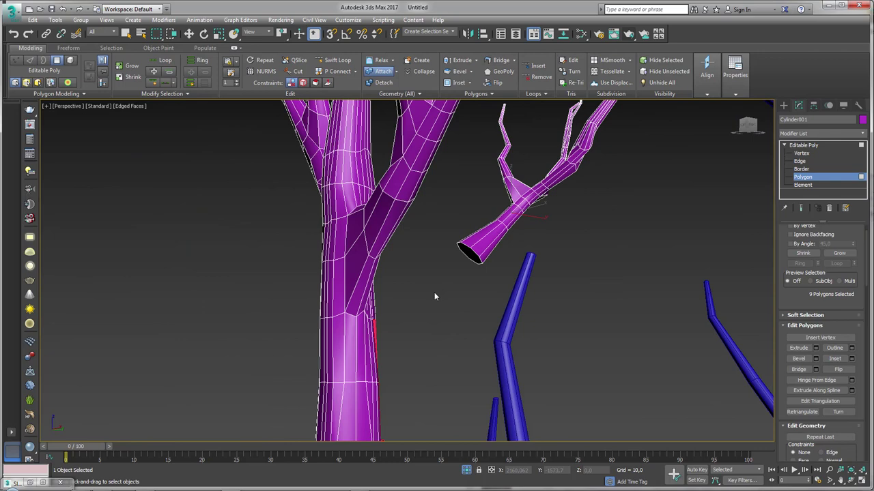
pyautogui.press('w')
pyautogui.click(470, 255)
pyautogui.moveTo(469, 255)
pyautogui.keyDown('alt'); pyautogui.mouseDown(button='middle')
pyautogui.moveTo(425, 302)
pyautogui.moveTo(379, 332)
pyautogui.mouseUp(button='middle'); pyautogui.keyUp('alt')
pyautogui.keyDown('ctrl'); pyautogui.click(381, 333); pyautogui.keyUp('ctrl')
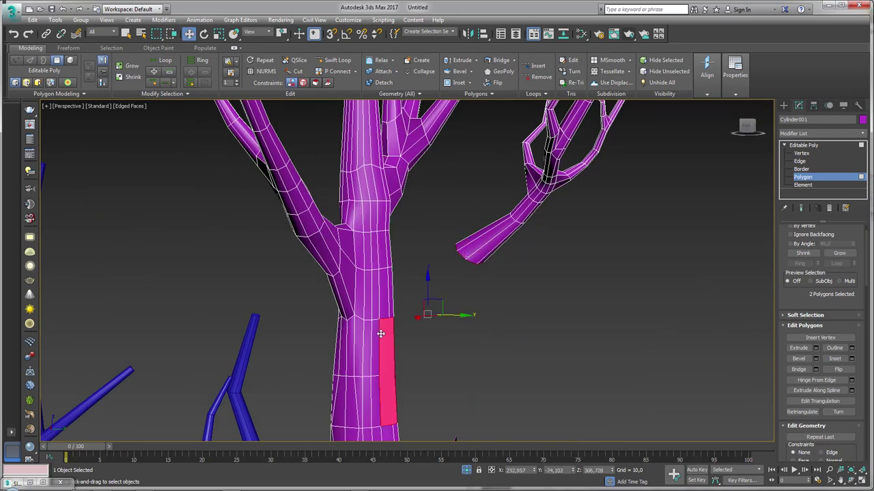
pyautogui.click(497, 60)
# Add a free edge loop across the new bridge.
pyautogui.moveTo(487, 306)
pyautogui.keyDown('alt'); pyautogui.mouseDown(button='middle')
pyautogui.moveTo(480, 263)
pyautogui.moveTo(464, 253)
pyautogui.mouseUp(button='middle'); pyautogui.keyUp('alt')
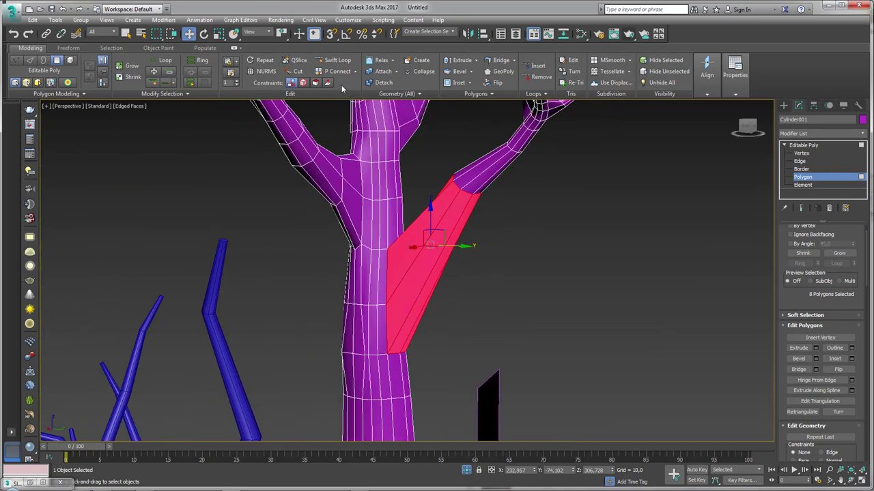
pyautogui.click(337, 60)
pyautogui.keyDown('alt'); pyautogui.moveTo(439, 222); pyautogui.dragTo(451, 225, button='middle'); pyautogui.keyUp('alt')
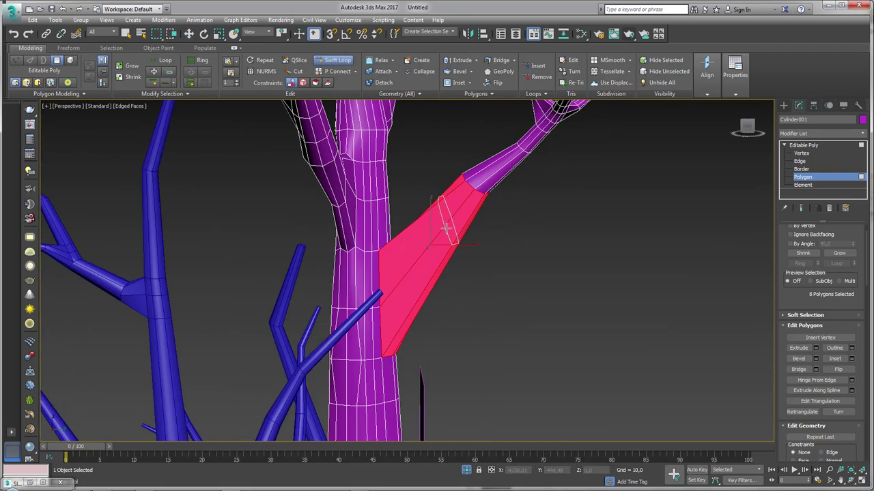
pyautogui.click(406, 279)
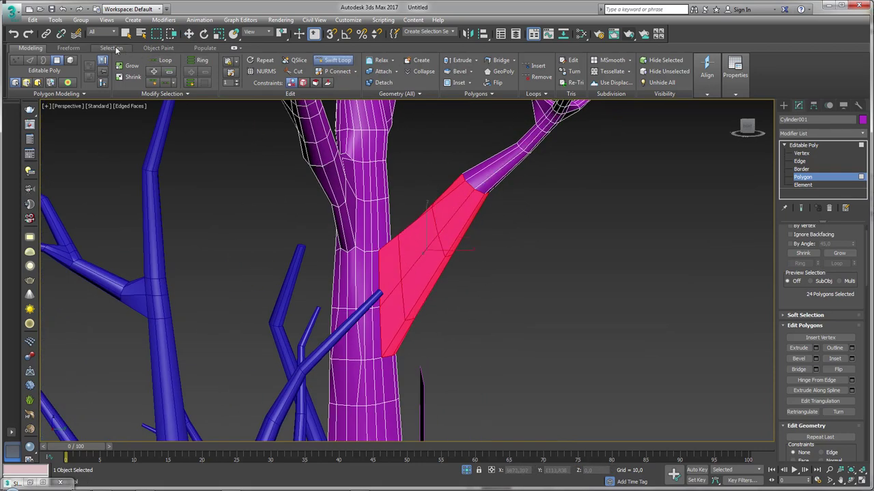
pyautogui.click(77, 48)
# Relax the bridge polygons at the branch joint, then shift them outward to round the joint.
pyautogui.click(362, 67)
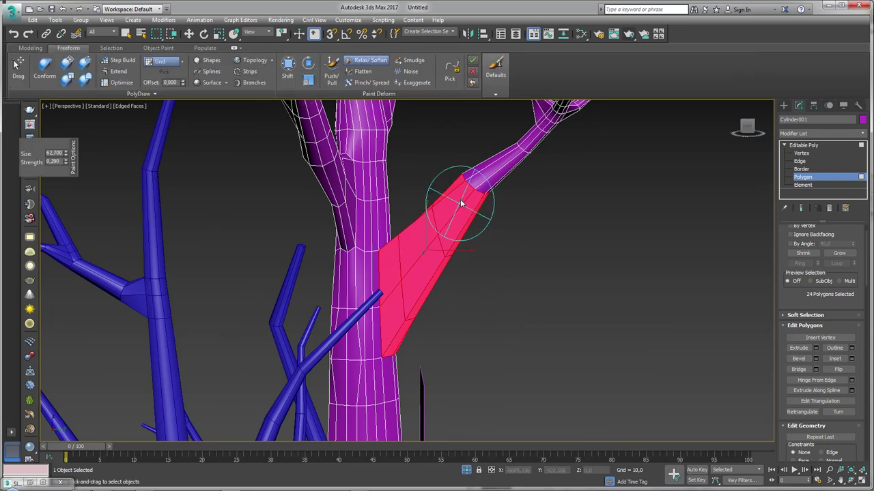
pyautogui.moveTo(462, 195)
pyautogui.mouseDown()
pyautogui.moveTo(474, 169)
pyautogui.moveTo(446, 241)
pyautogui.moveTo(405, 261)
pyautogui.moveTo(396, 248)
pyautogui.moveTo(400, 335)
pyautogui.moveTo(384, 307)
pyautogui.moveTo(386, 323)
pyautogui.moveTo(425, 311)
pyautogui.mouseUp()
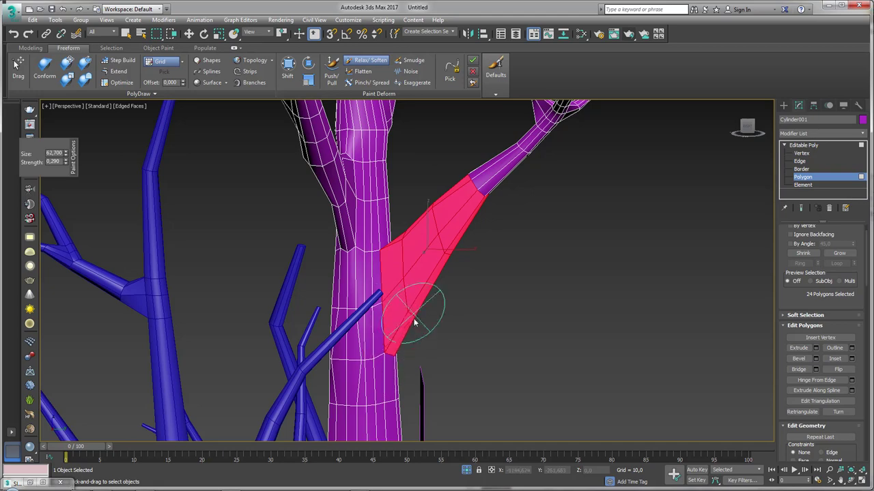
pyautogui.keyDown('alt'); pyautogui.moveTo(426, 312); pyautogui.dragTo(445, 335, button='middle'); pyautogui.keyUp('alt')
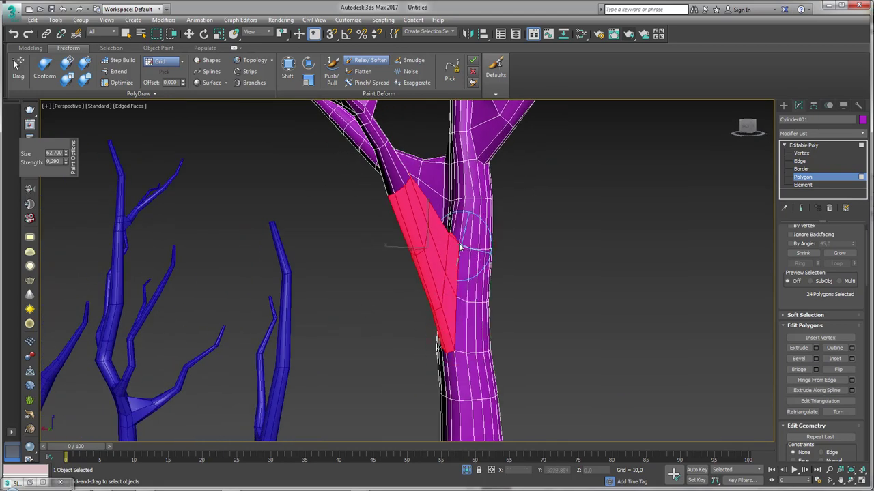
pyautogui.keyDown('alt'); pyautogui.moveTo(463, 276); pyautogui.dragTo(381, 202, button='middle'); pyautogui.keyUp('alt')
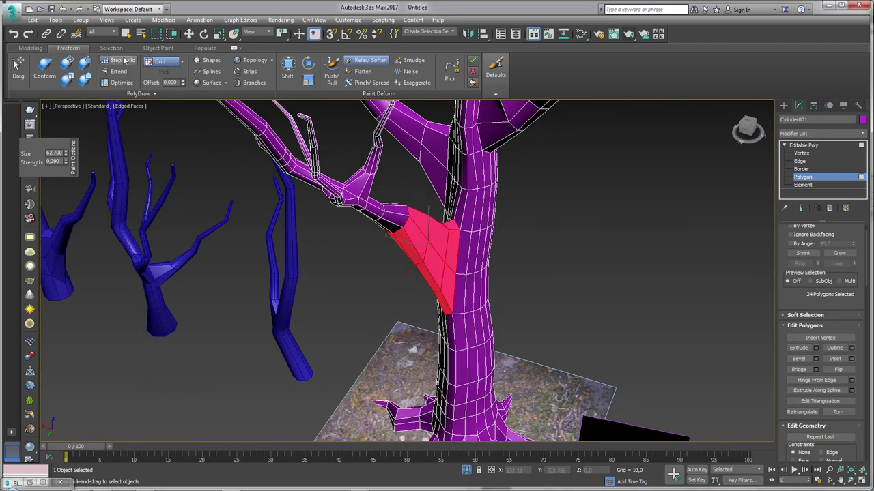
pyautogui.click(287, 65)
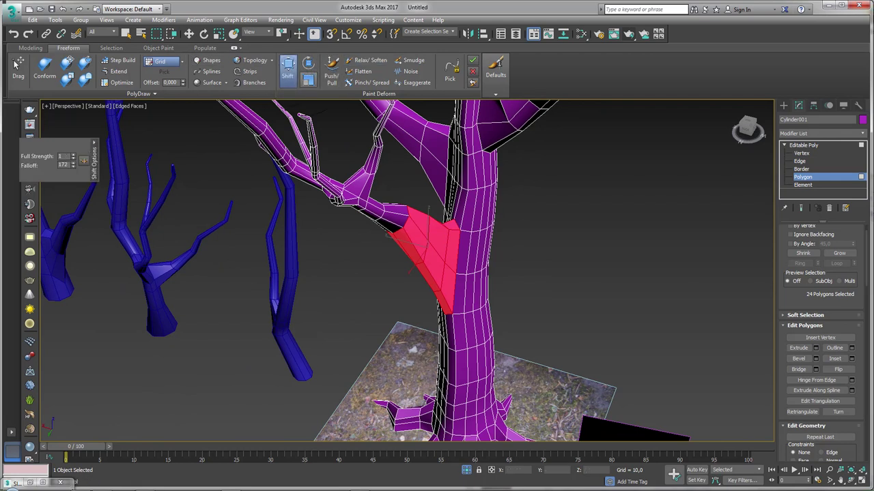
pyautogui.moveTo(459, 266); pyautogui.dragTo(495, 265)
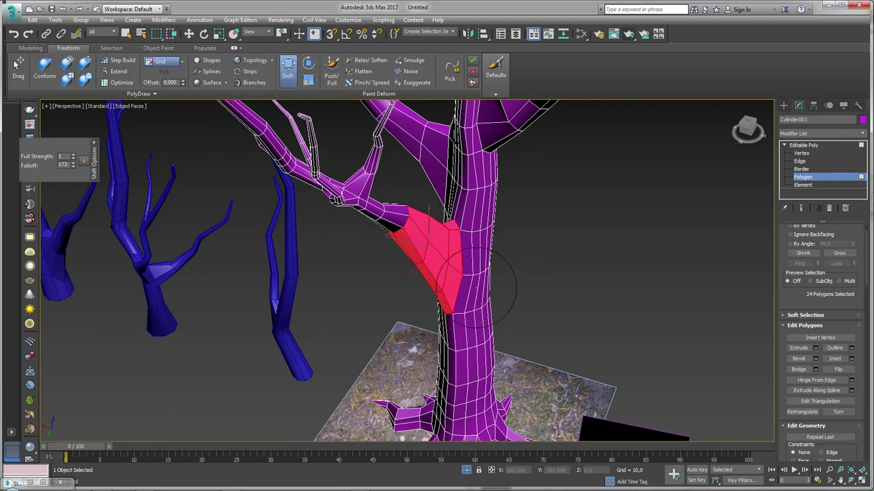
pyautogui.click(314, 65)
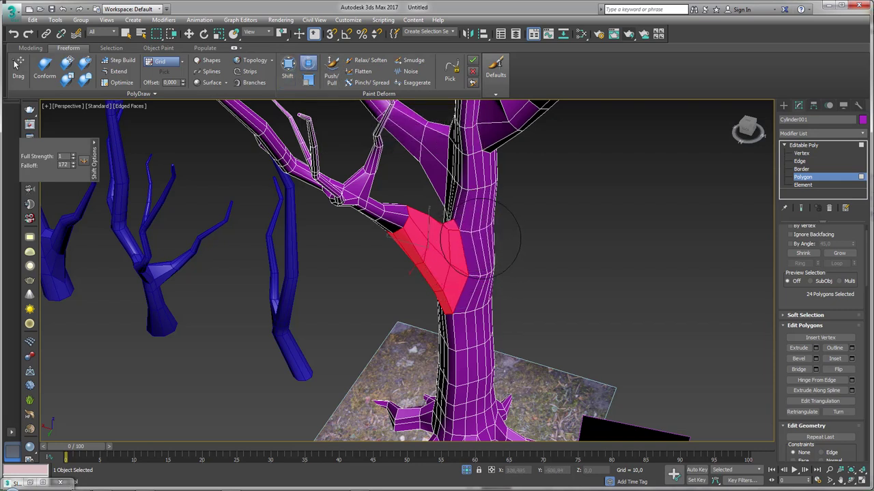
pyautogui.click(289, 68)
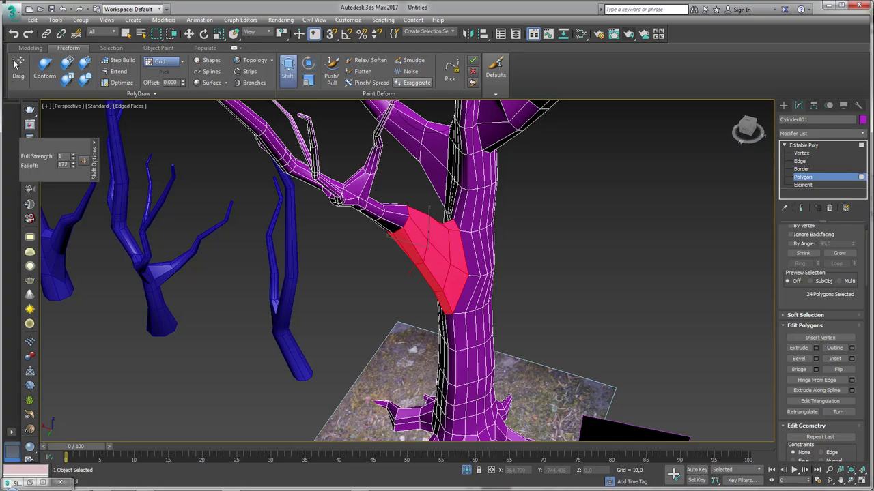
# Relax the trunk surface from the branch joint up to the fork.
pyautogui.keyDown('alt'); pyautogui.moveTo(539, 219); pyautogui.dragTo(535, 222, button='middle'); pyautogui.keyUp('alt')
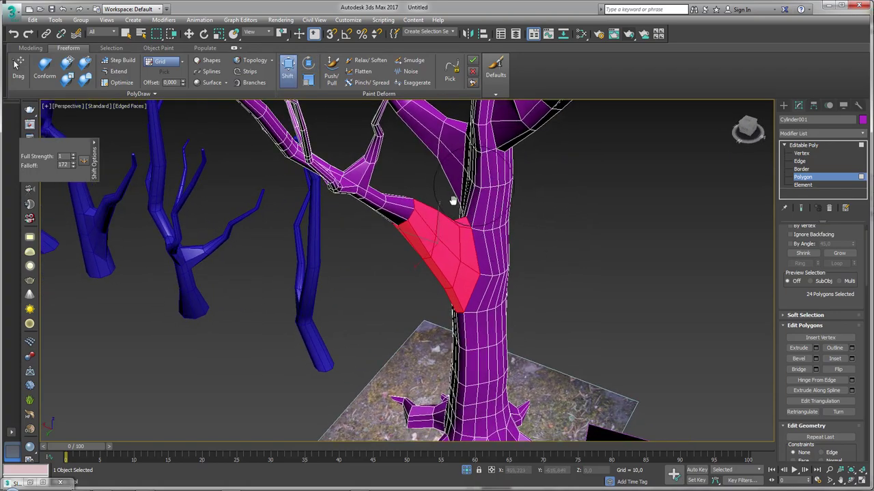
pyautogui.keyDown('alt'); pyautogui.moveTo(455, 198); pyautogui.dragTo(437, 201, button='middle'); pyautogui.keyUp('alt')
pyautogui.click(365, 60)
pyautogui.moveTo(441, 222); pyautogui.dragTo(458, 148)
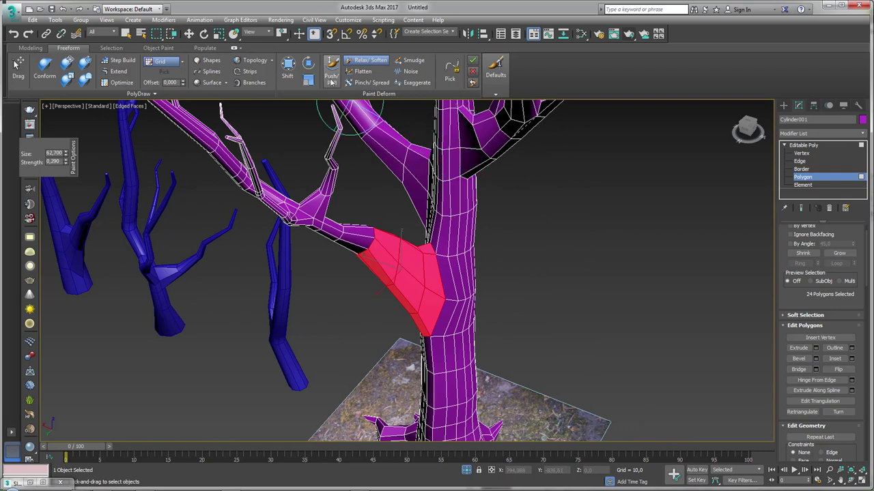
pyautogui.click(288, 67)
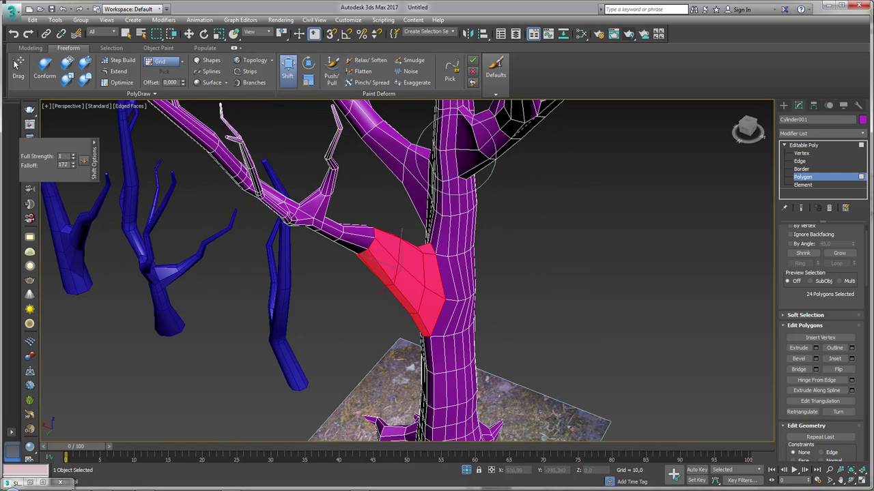
pyautogui.keyDown('alt'); pyautogui.moveTo(471, 170); pyautogui.dragTo(478, 253, button='middle'); pyautogui.keyUp('alt')
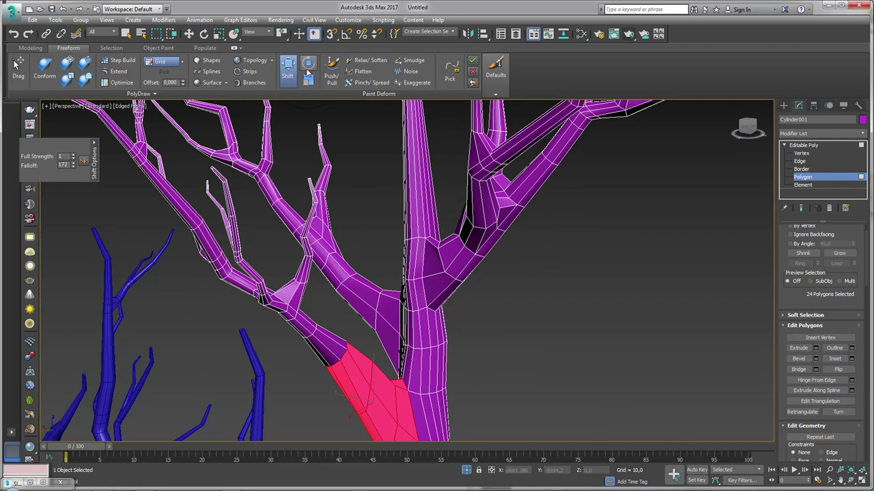
pyautogui.click(366, 60)
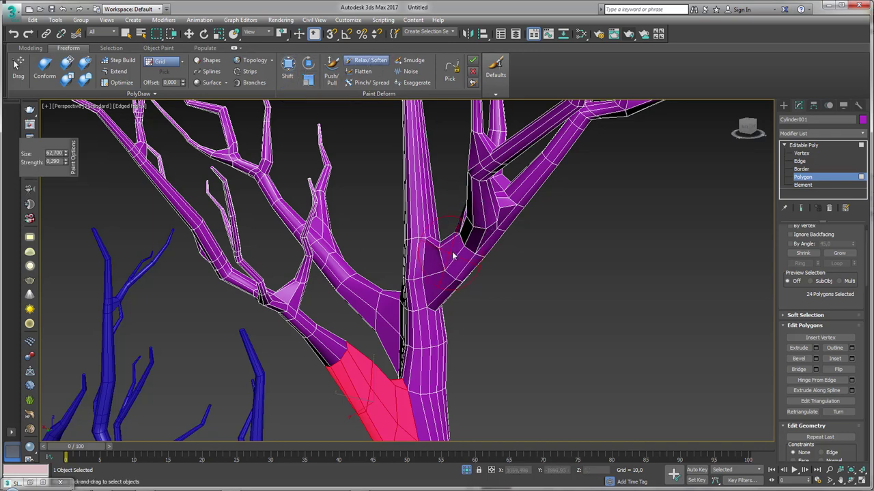
pyautogui.scroll(-8, 522, 253)
# Exit painting to the Editable Poly top level and inspect the tree from several angles.
pyautogui.rightClick(562, 257)
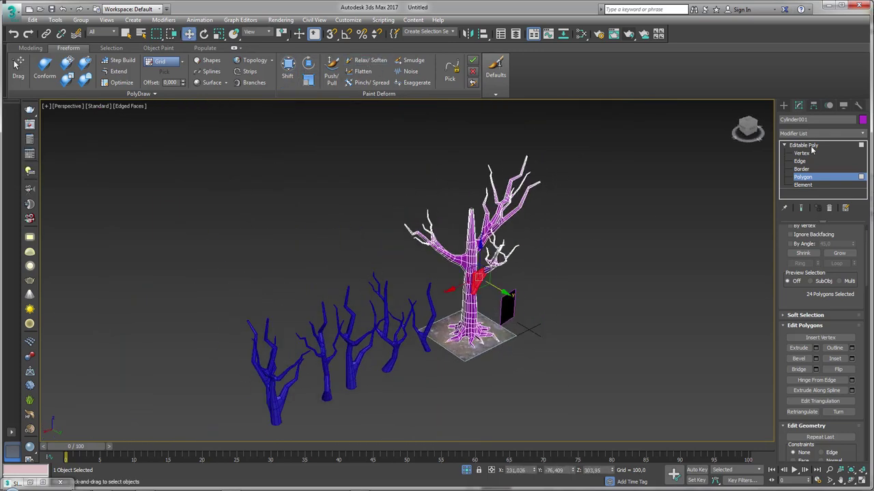
pyautogui.press('4')
pyautogui.scroll(4, 523, 271)
pyautogui.moveTo(523, 271)
pyautogui.keyDown('alt'); pyautogui.mouseDown(button='middle')
pyautogui.moveTo(372, 288)
pyautogui.moveTo(397, 170)
pyautogui.mouseUp(button='middle'); pyautogui.keyUp('alt')
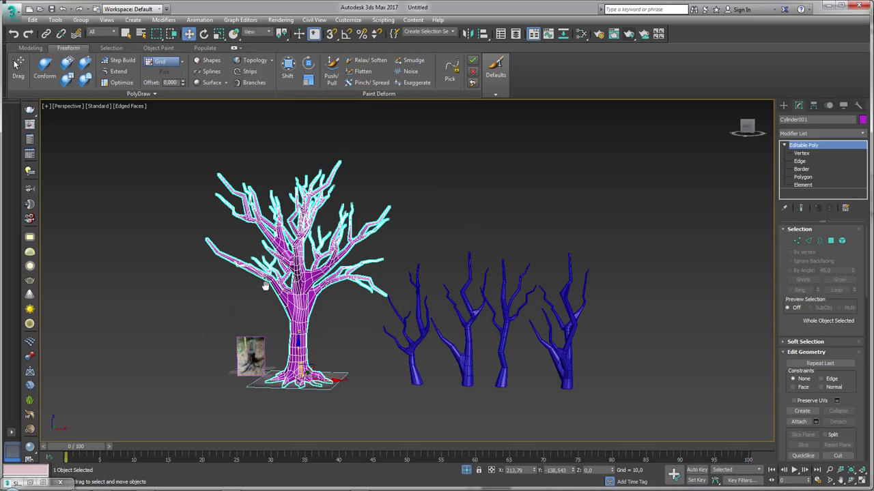
pyautogui.scroll(3, 264, 282)
pyautogui.moveTo(264, 282); pyautogui.dragTo(314, 293, button='middle')
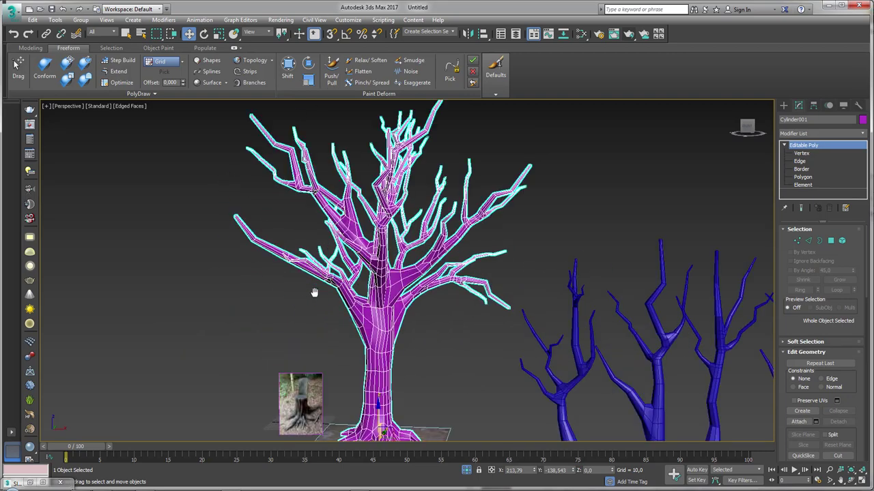
pyautogui.moveTo(280, 273)
pyautogui.keyDown('alt'); pyautogui.mouseDown(button='middle')
pyautogui.moveTo(314, 215)
pyautogui.moveTo(376, 253)
pyautogui.mouseUp(button='middle'); pyautogui.keyUp('alt')
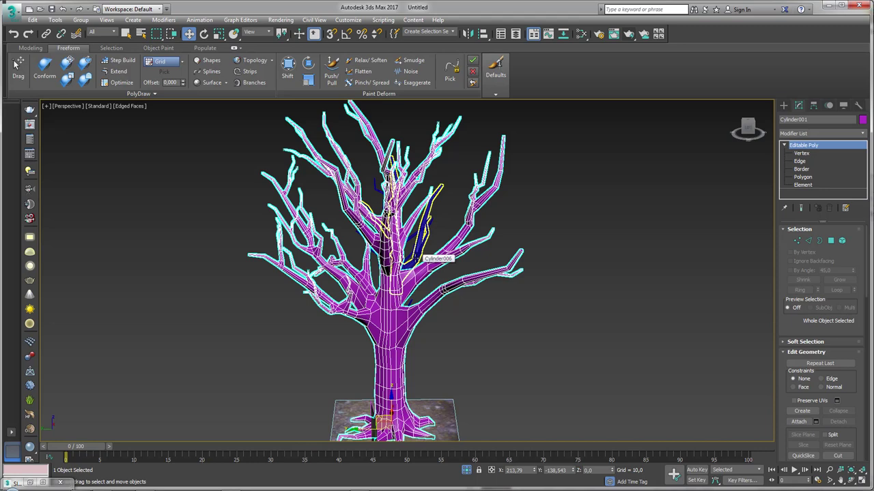
pyautogui.keyDown('alt'); pyautogui.moveTo(421, 259); pyautogui.dragTo(423, 293, button='middle'); pyautogui.keyUp('alt')
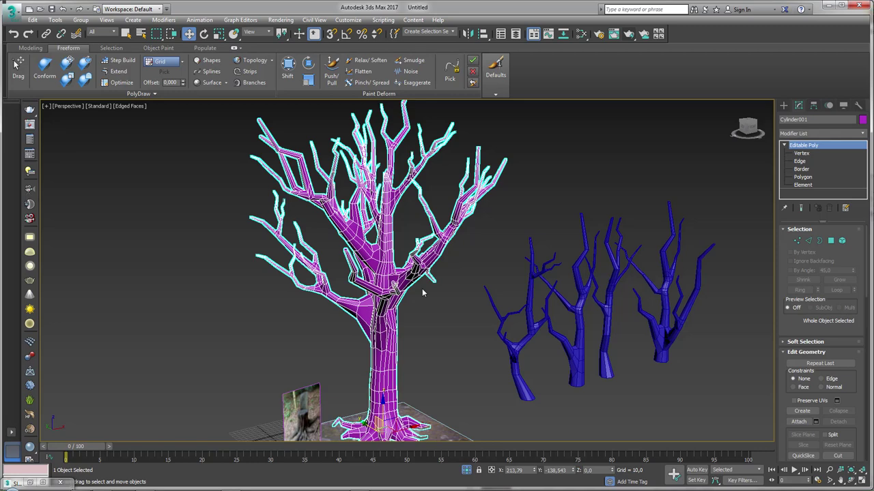
pyautogui.scroll(-2, 422, 293)
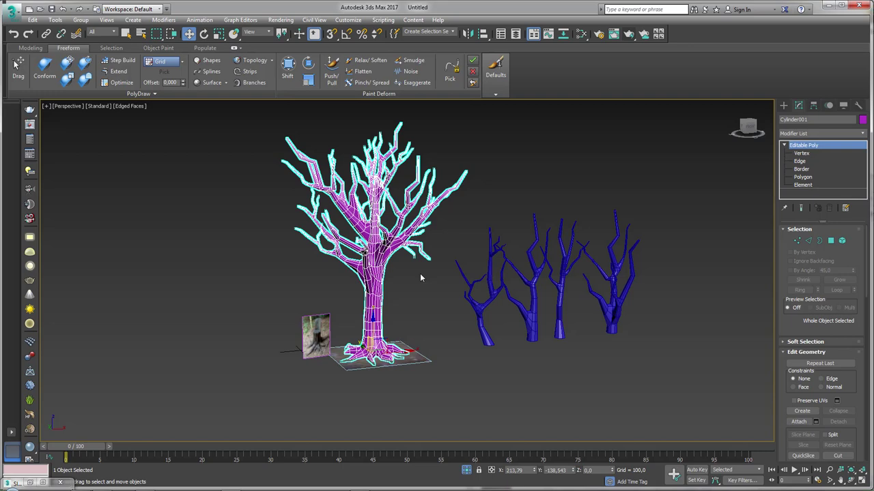
# Leave the sub-object levels and reselect the magenta tree.
pyautogui.click(784, 146)
pyautogui.click(550, 183)
pyautogui.scroll(3, 403, 263)
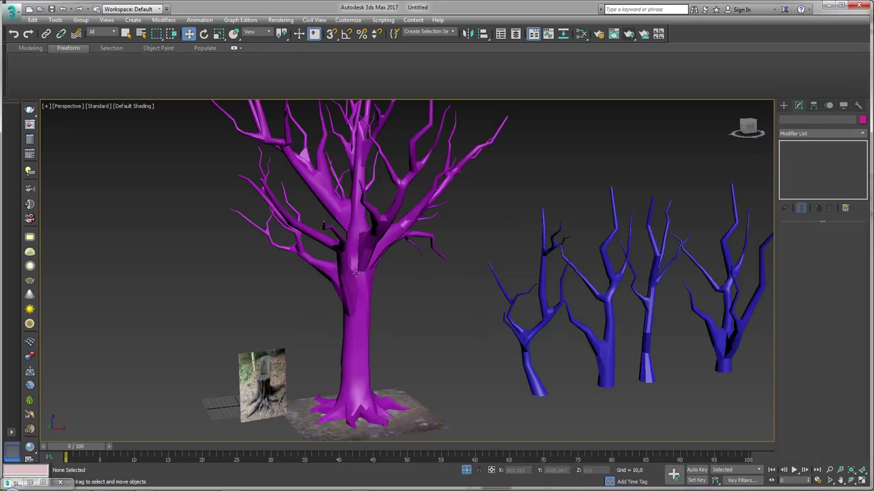
pyautogui.scroll(3, 403, 263)
pyautogui.moveTo(403, 264)
pyautogui.keyDown('alt'); pyautogui.mouseDown(button='middle')
pyautogui.moveTo(463, 264)
pyautogui.moveTo(375, 216)
pyautogui.mouseUp(button='middle'); pyautogui.keyUp('alt')
pyautogui.scroll(2, 462, 264)
pyautogui.scroll(-4, 387, 238)
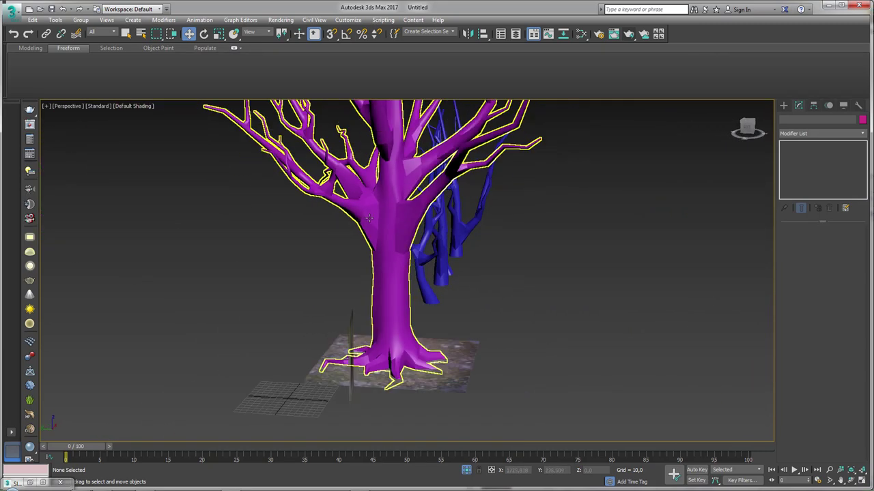
pyautogui.click(371, 219)
# Select the entire tree at Element level, then return to the object level.
pyautogui.click(841, 240)
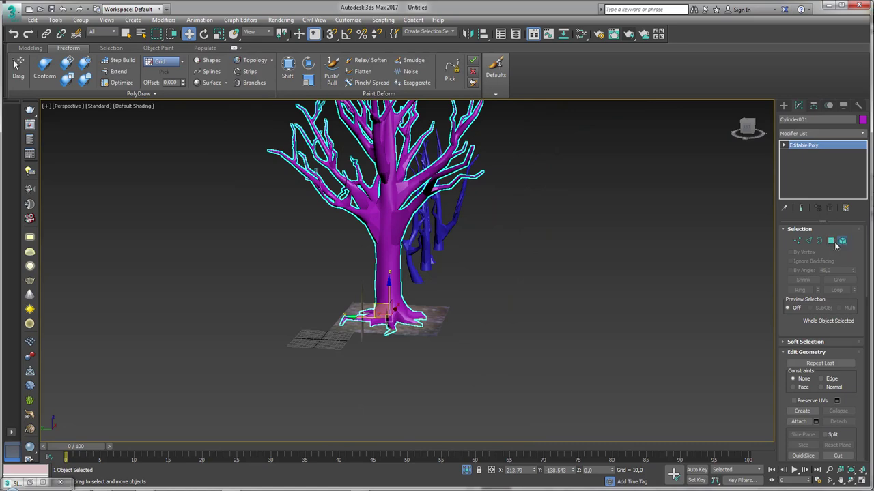
pyautogui.moveTo(581, 293); pyautogui.dragTo(410, 226)
pyautogui.moveTo(466, 238)
pyautogui.mouseDown(button='middle')
pyautogui.moveTo(489, 339)
pyautogui.moveTo(390, 346)
pyautogui.moveTo(739, 336)
pyautogui.mouseUp(button='middle')
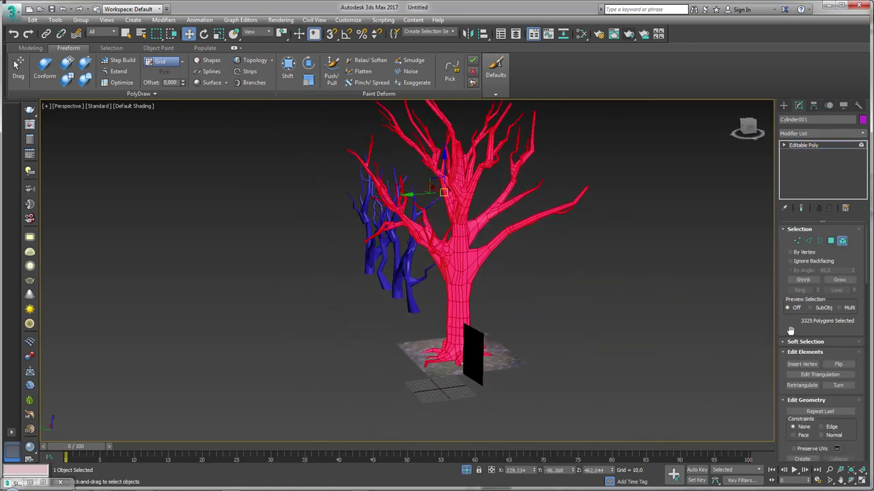
pyautogui.scroll(-3, 819, 328)
pyautogui.scroll(-3, 829, 307)
pyautogui.scroll(-3, 842, 285)
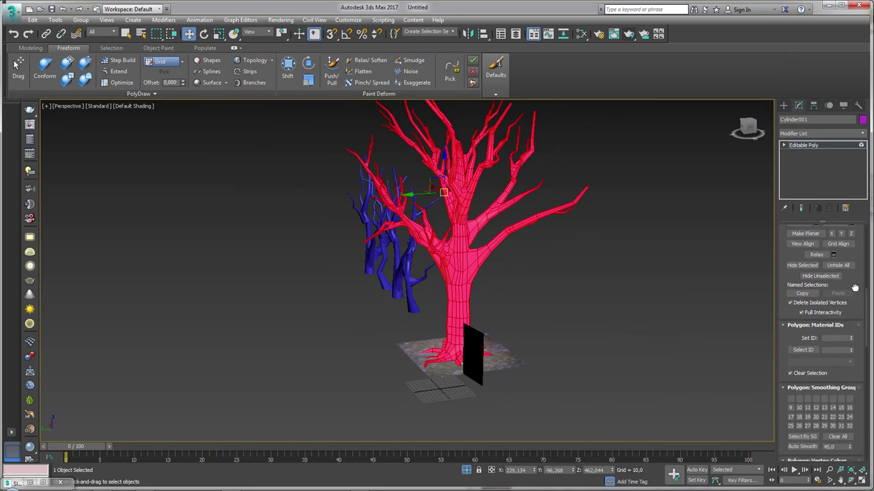
pyautogui.scroll(-3, 841, 285)
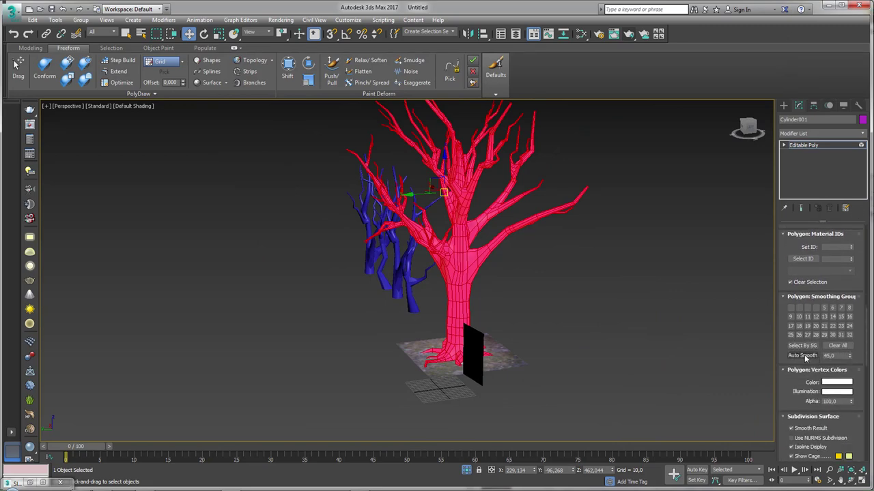
pyautogui.click(823, 145)
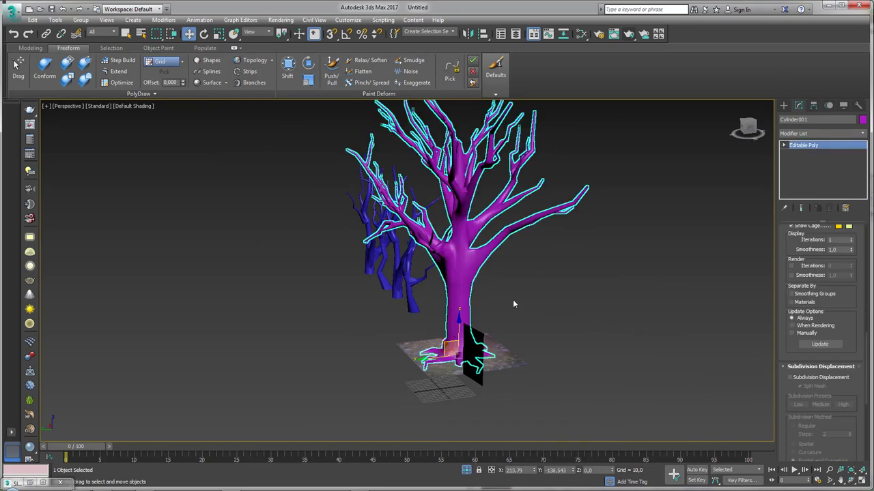
# At Element level, clear all smoothing groups, assign group 1, and return to Editable Poly.
pyautogui.moveTo(513, 304)
pyautogui.keyDown('alt'); pyautogui.mouseDown(button='middle')
pyautogui.moveTo(349, 303)
pyautogui.moveTo(402, 224)
pyautogui.mouseUp(button='middle'); pyautogui.keyUp('alt')
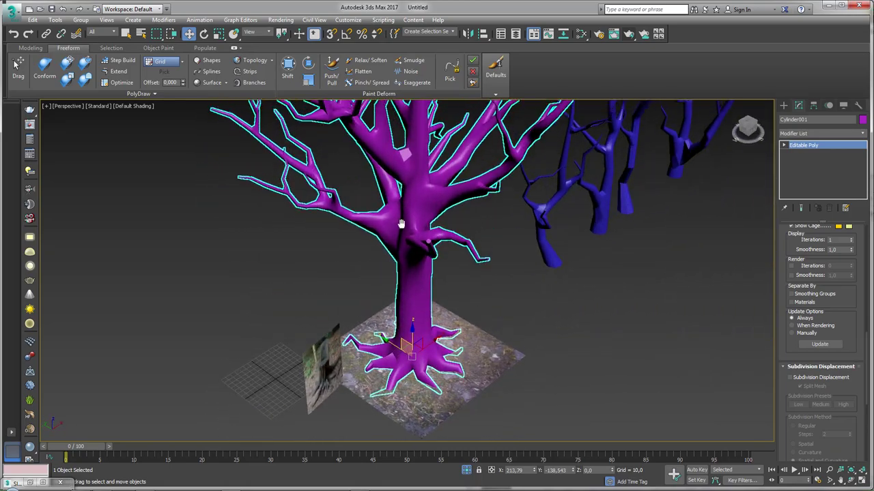
pyautogui.scroll(5, 404, 229)
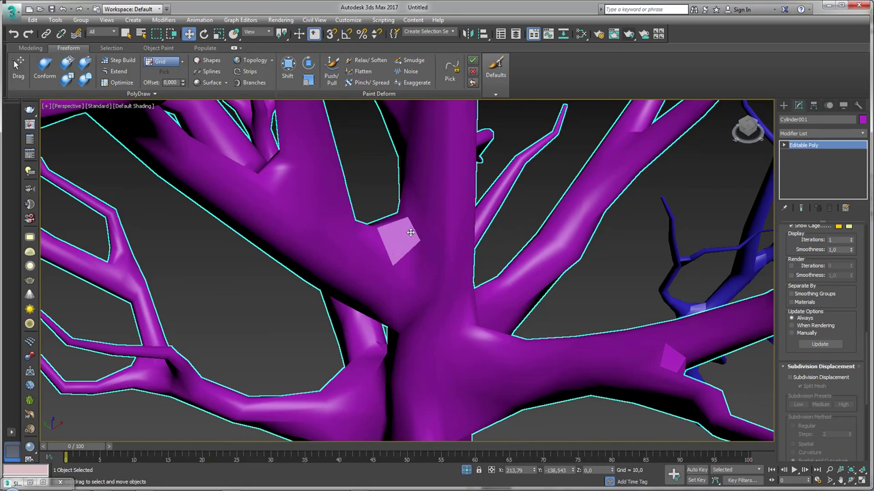
pyautogui.scroll(-2, 410, 233)
pyautogui.scroll(-2, 410, 233)
pyautogui.scroll(-3, 410, 233)
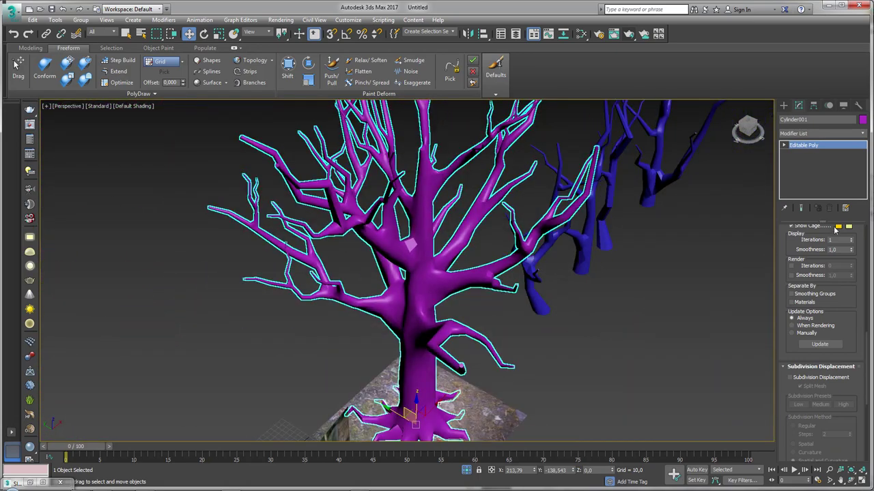
pyautogui.click(802, 184)
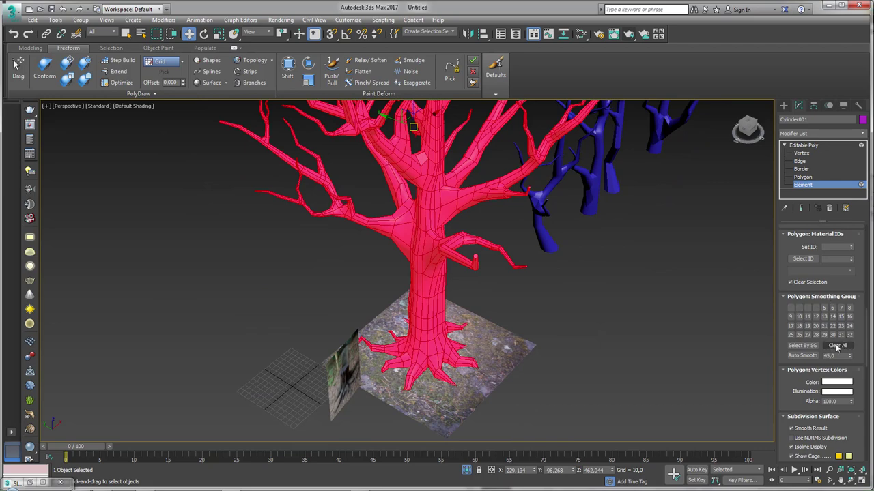
pyautogui.click(837, 346)
pyautogui.click(790, 308)
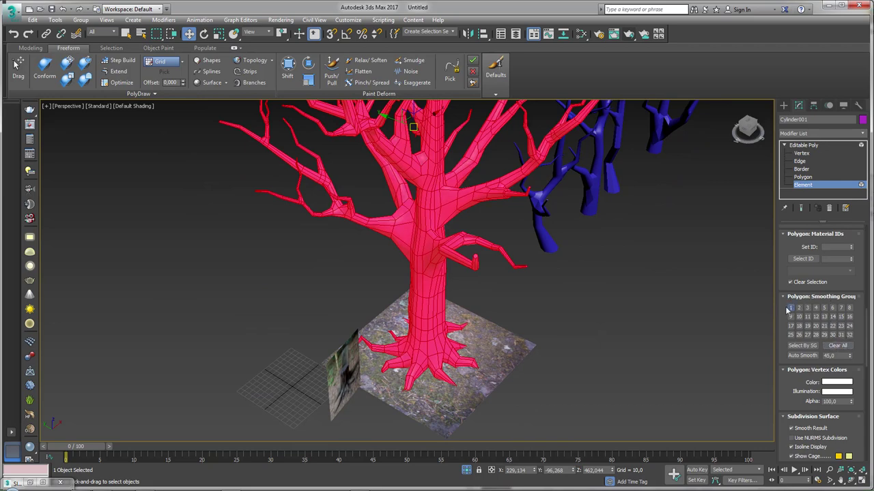
pyautogui.click(803, 145)
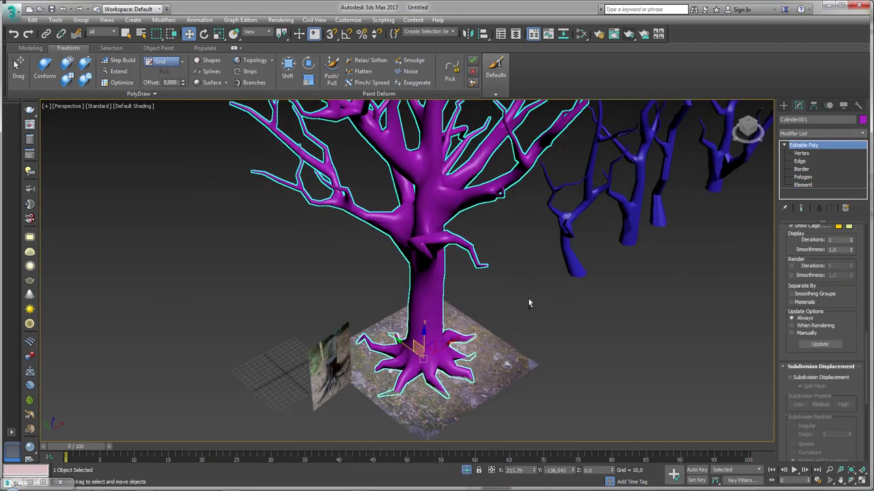
pyautogui.moveTo(528, 298)
pyautogui.keyDown('alt'); pyautogui.mouseDown(button='middle')
pyautogui.moveTo(391, 271)
pyautogui.moveTo(312, 275)
pyautogui.moveTo(314, 285)
pyautogui.moveTo(404, 306)
pyautogui.moveTo(385, 329)
pyautogui.moveTo(527, 330)
pyautogui.moveTo(432, 358)
pyautogui.mouseUp(button='middle'); pyautogui.keyUp('alt')
pyautogui.scroll(-5, 317, 295)
pyautogui.scroll(3, 404, 305)
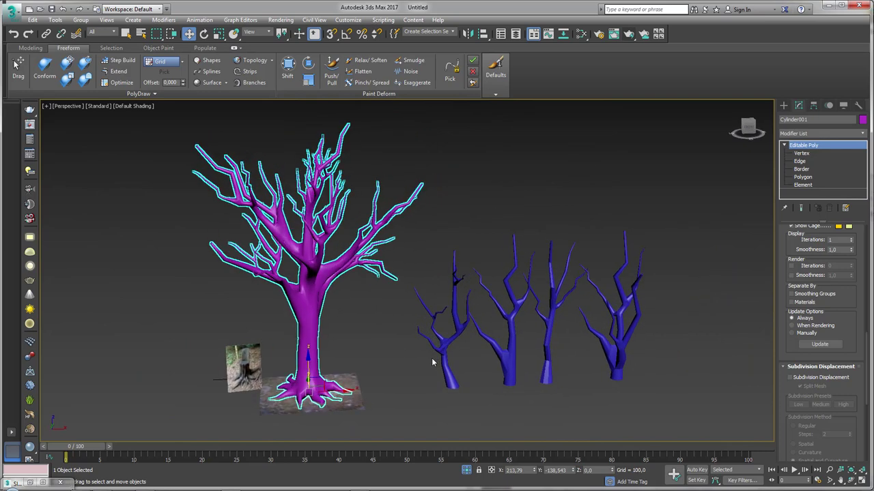